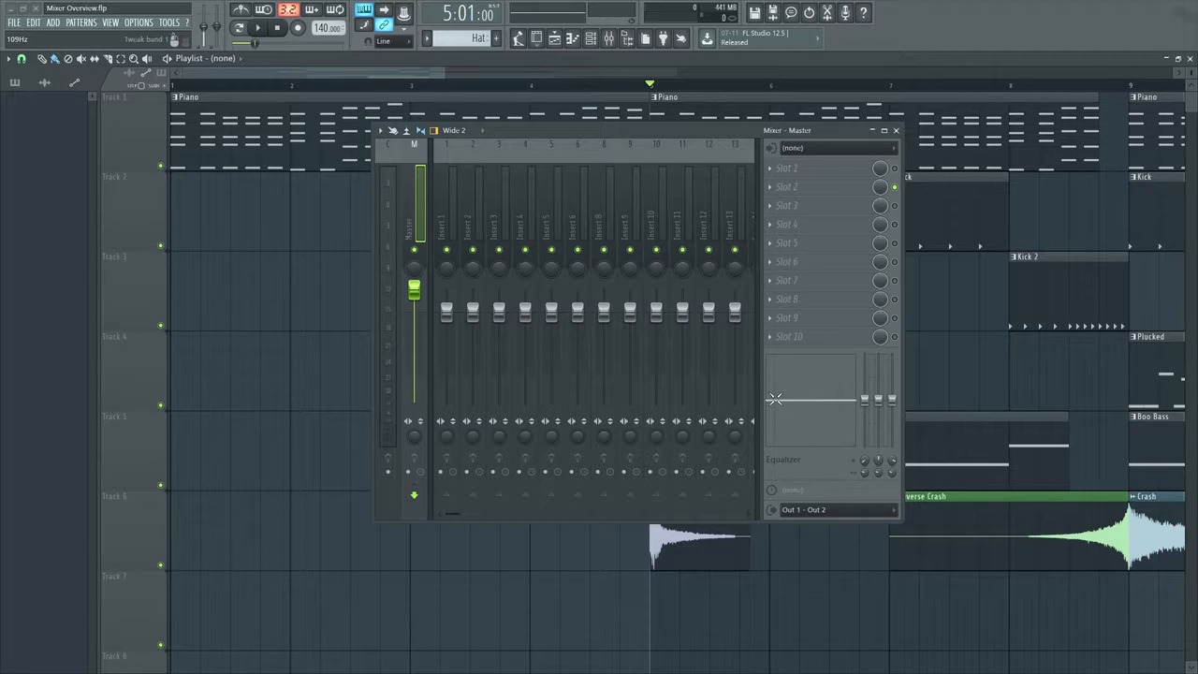
# Move the mixer aside and show the channel rack in the free space beside it
pyautogui.moveTo(615, 130); pyautogui.dragTo(887, 159)
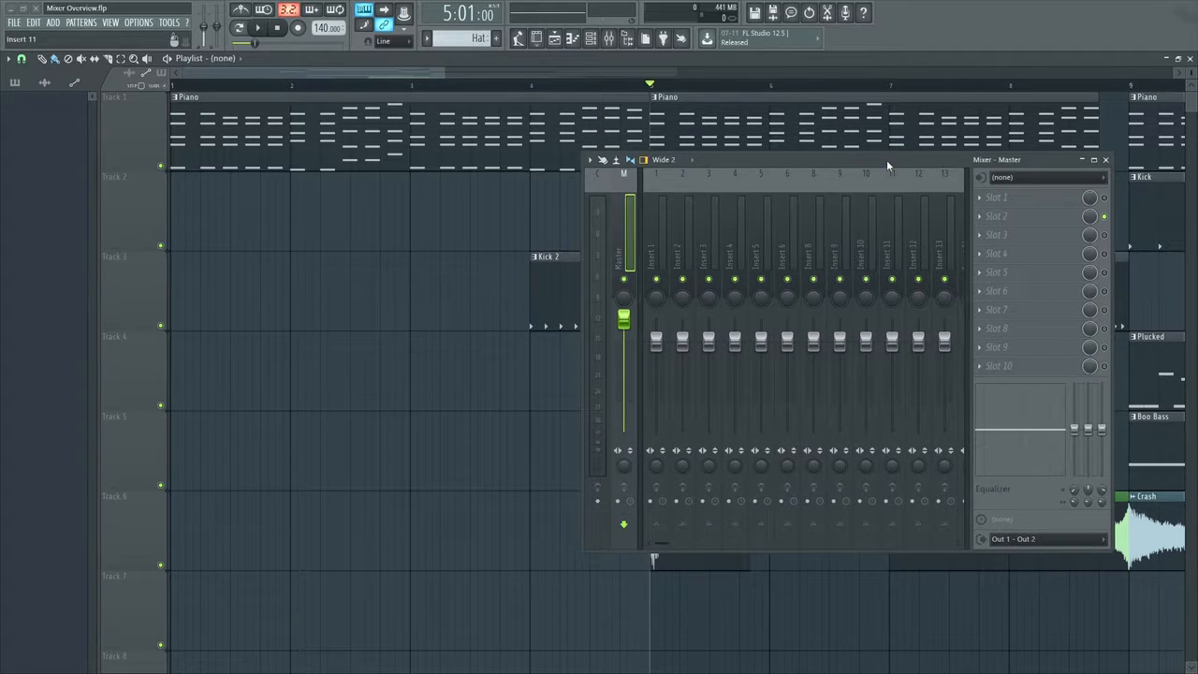
pyautogui.click(591, 42)
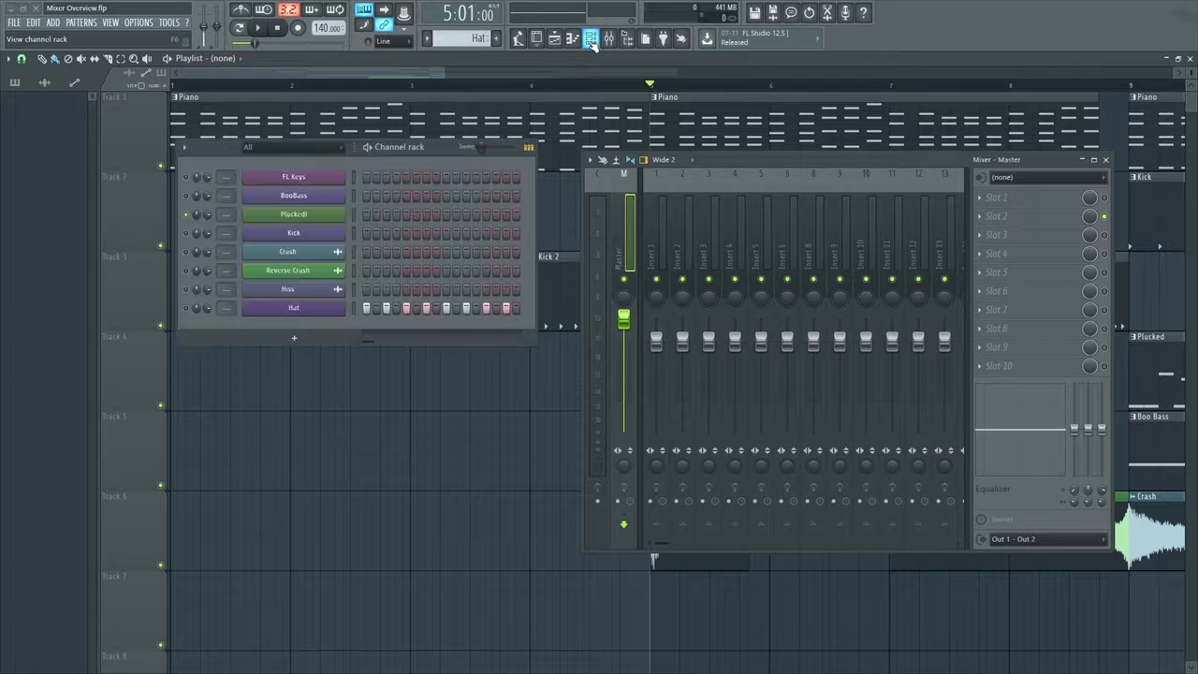
pyautogui.moveTo(407, 147)
pyautogui.mouseDown()
pyautogui.moveTo(410, 257)
pyautogui.moveTo(422, 160)
pyautogui.mouseUp()
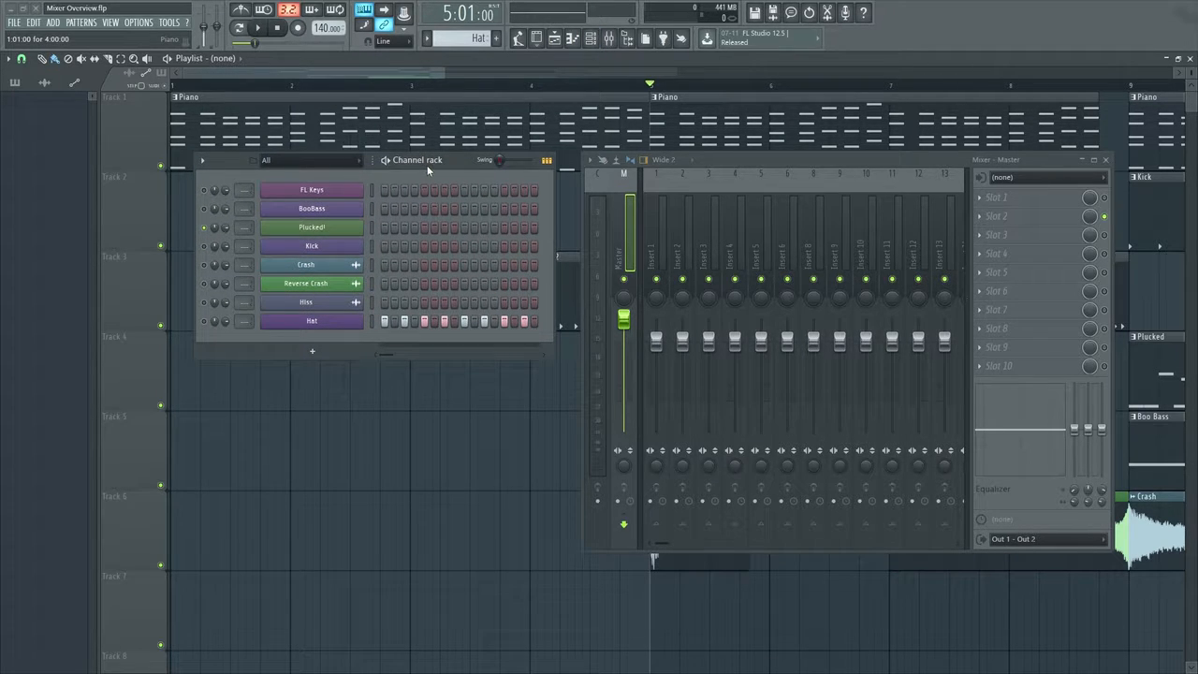
# Open the FL Keys channel with its detailed settings shown and assign it to free mixer track 1
pyautogui.click(344, 193)
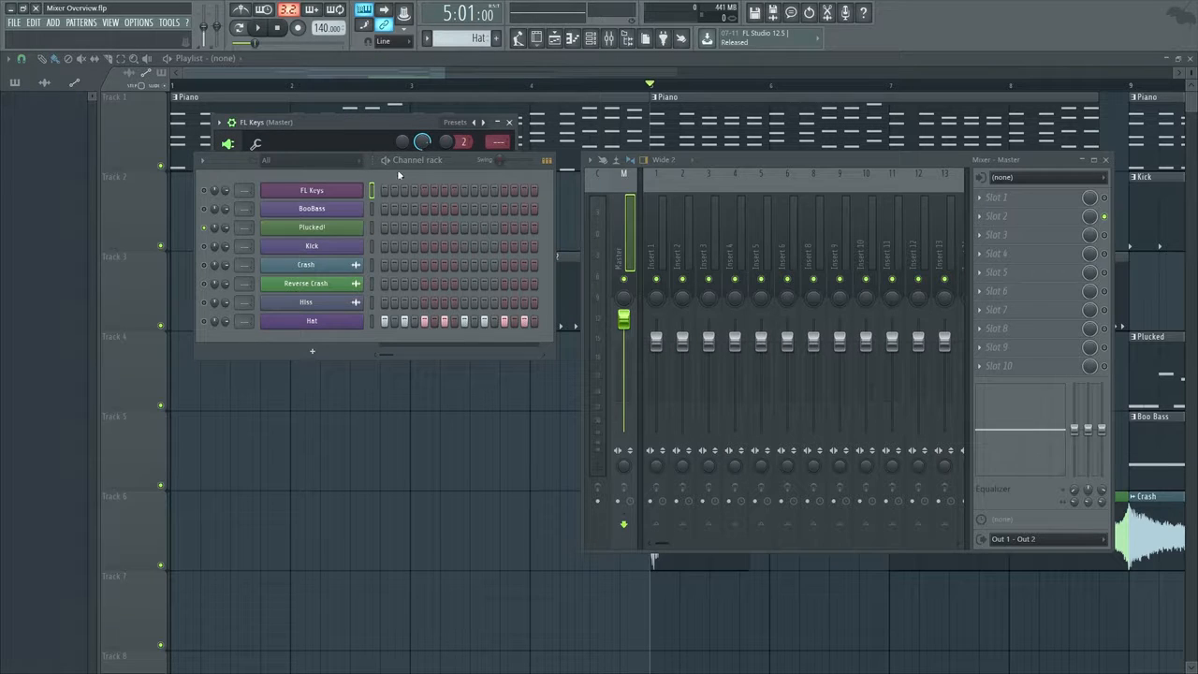
pyautogui.moveTo(393, 160); pyautogui.dragTo(383, 366)
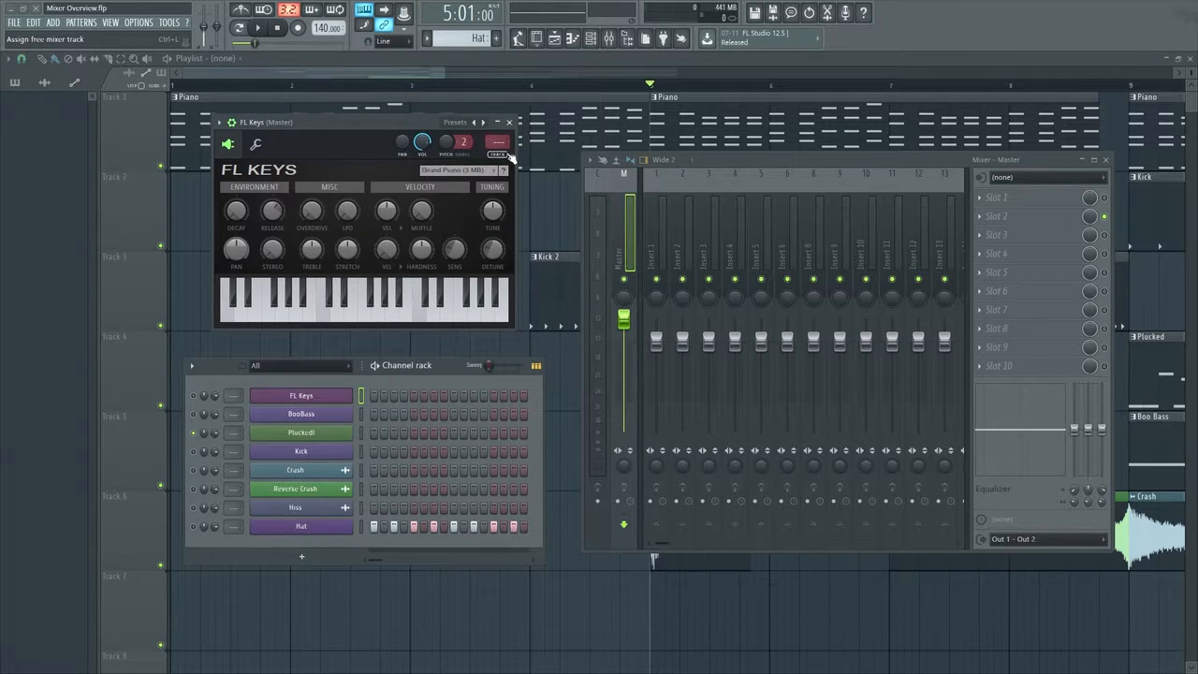
pyautogui.click(233, 123)
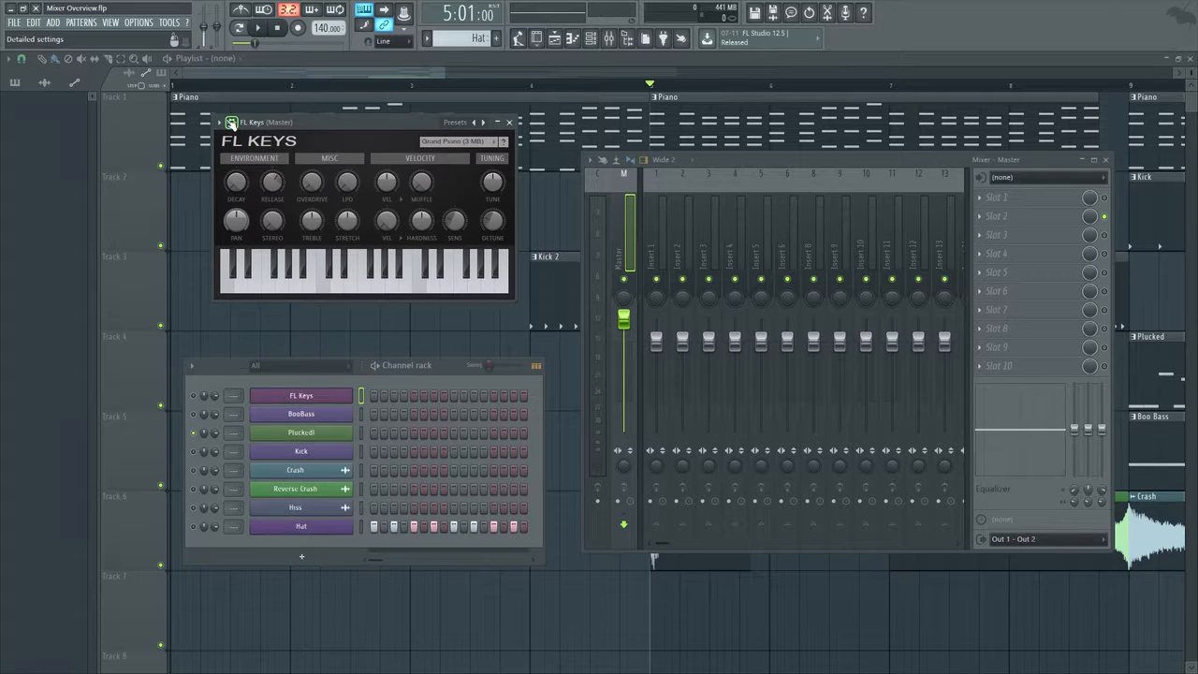
pyautogui.click(231, 123)
pyautogui.click(231, 123)
pyautogui.click(231, 122)
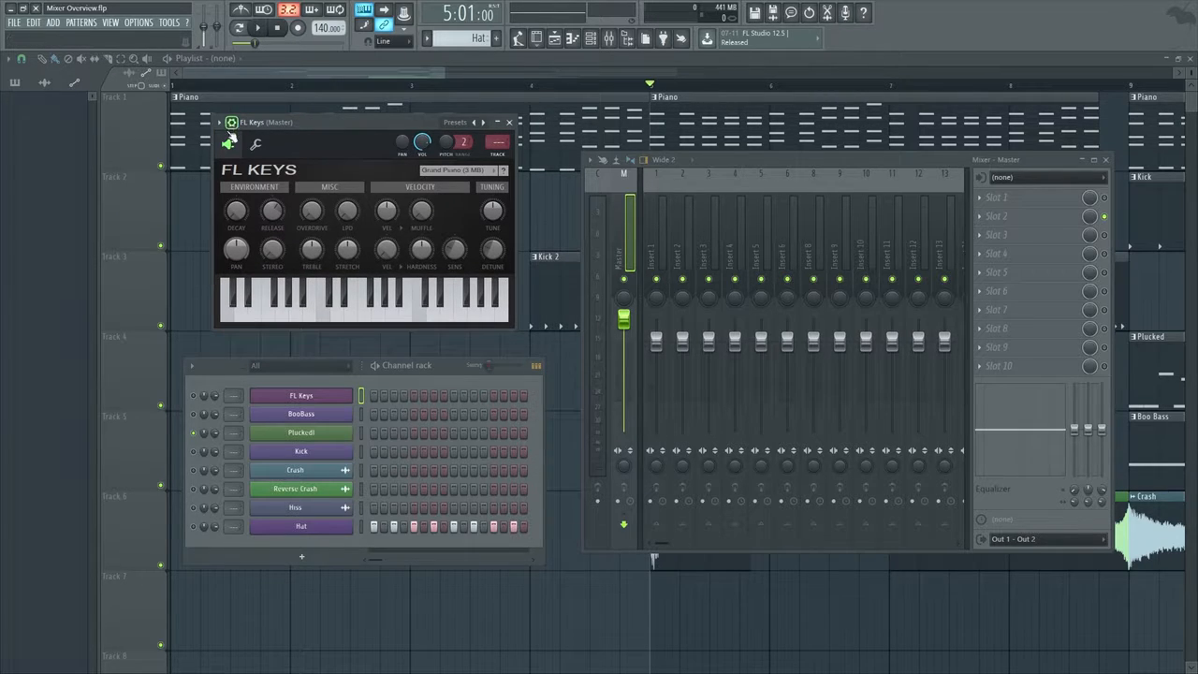
pyautogui.click(504, 159)
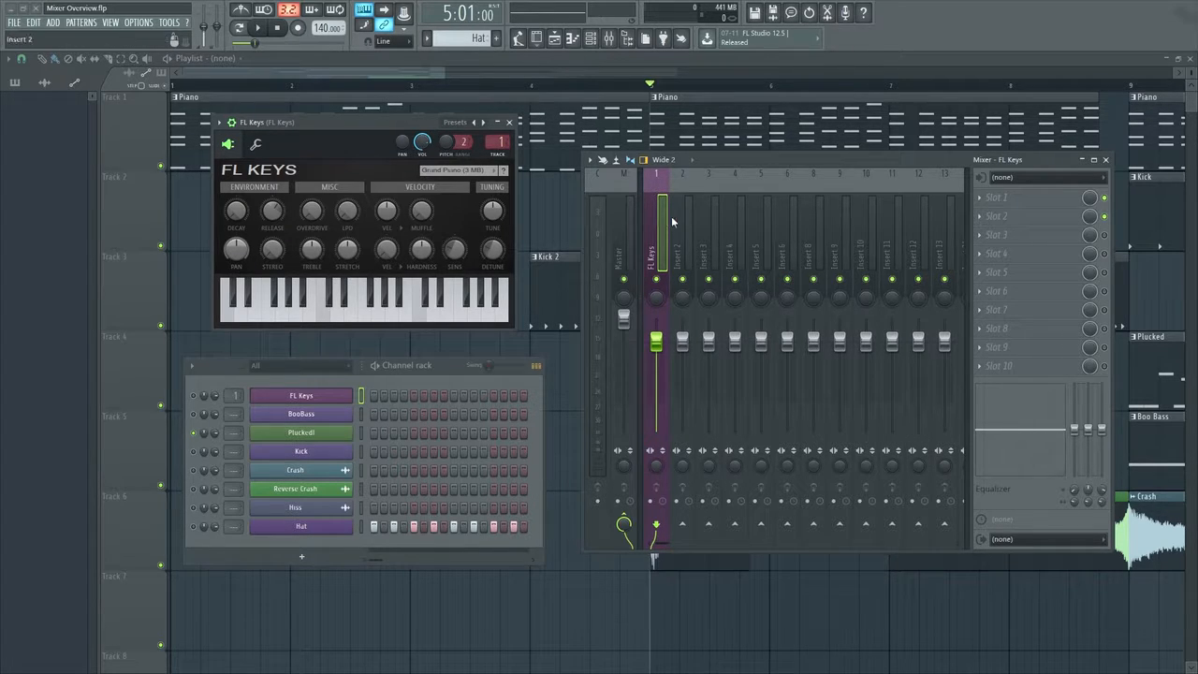
# Select all channels in the channel rack and route them to consecutive mixer tracks starting at track 1
pyautogui.moveTo(434, 364); pyautogui.dragTo(444, 353)
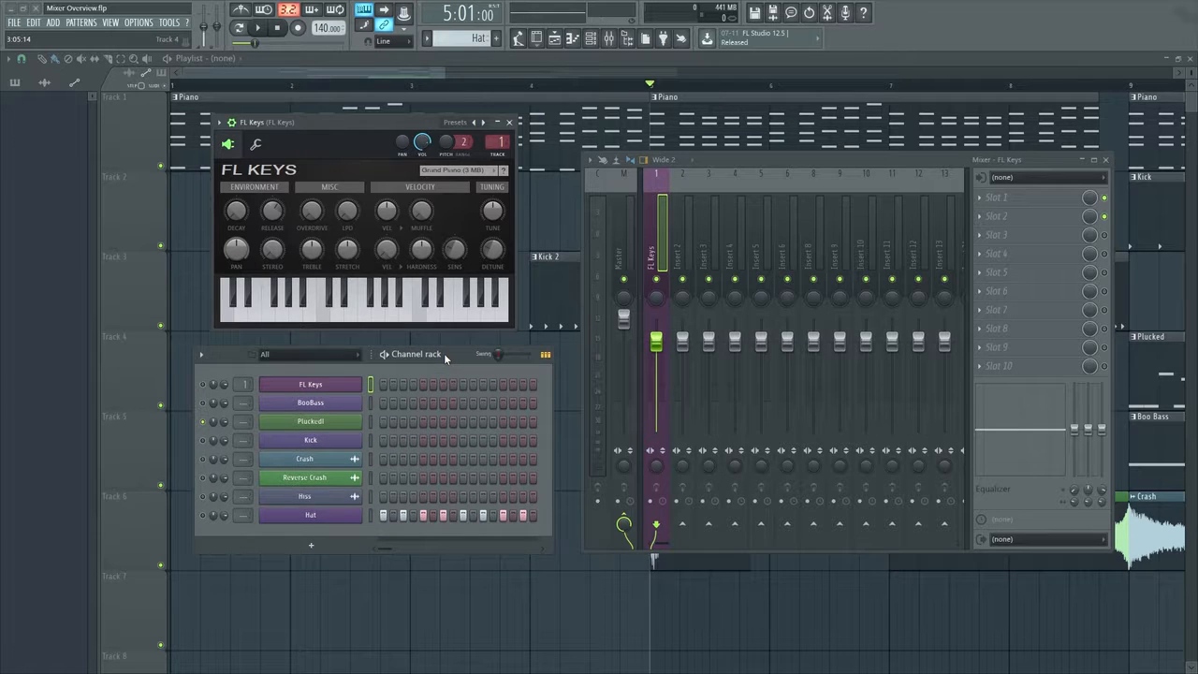
pyautogui.doubleClick(371, 386)
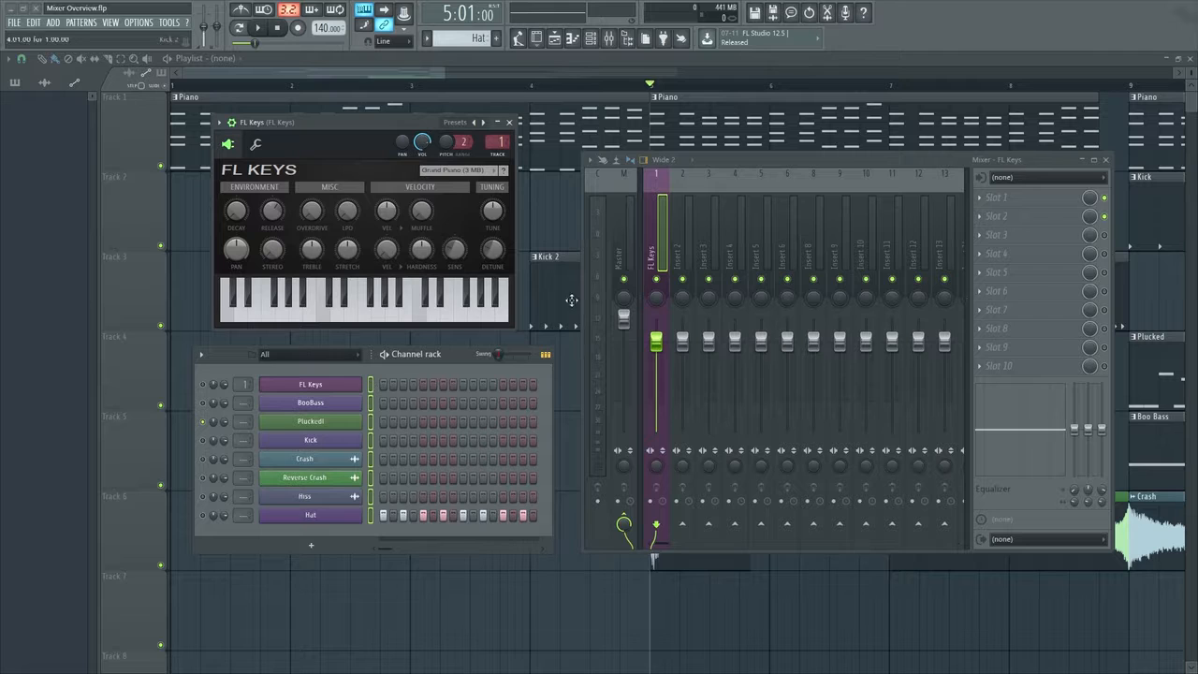
pyautogui.click(369, 387)
pyautogui.doubleClick(369, 386)
pyautogui.click(663, 220)
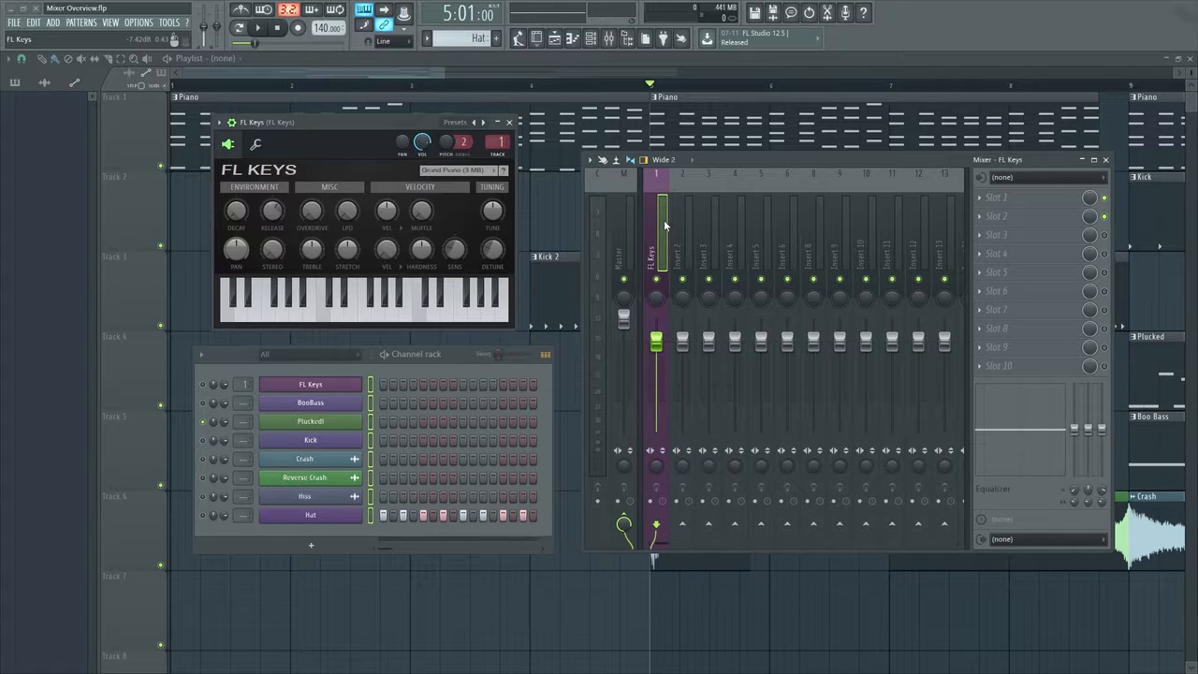
pyautogui.hotkey('ctrl', 'shift', 'l')
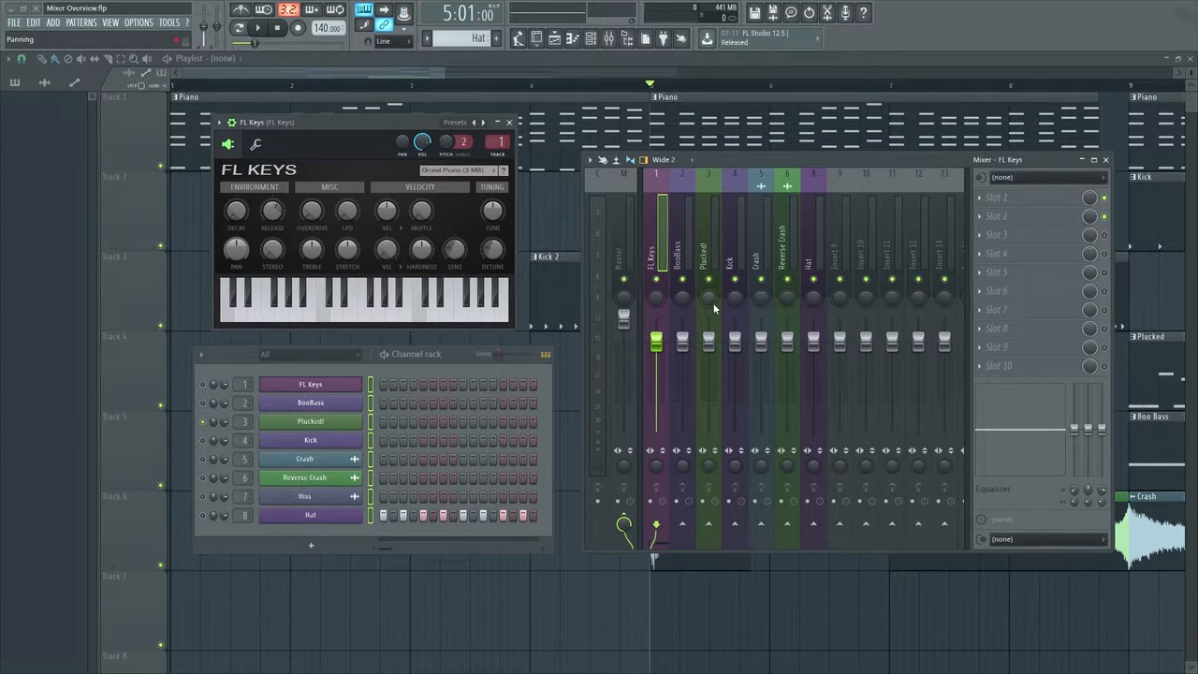
# Move the Hat mixer track to position 7 and try the track selectors of the Kick and FL Keys channels
pyautogui.click(809, 253)
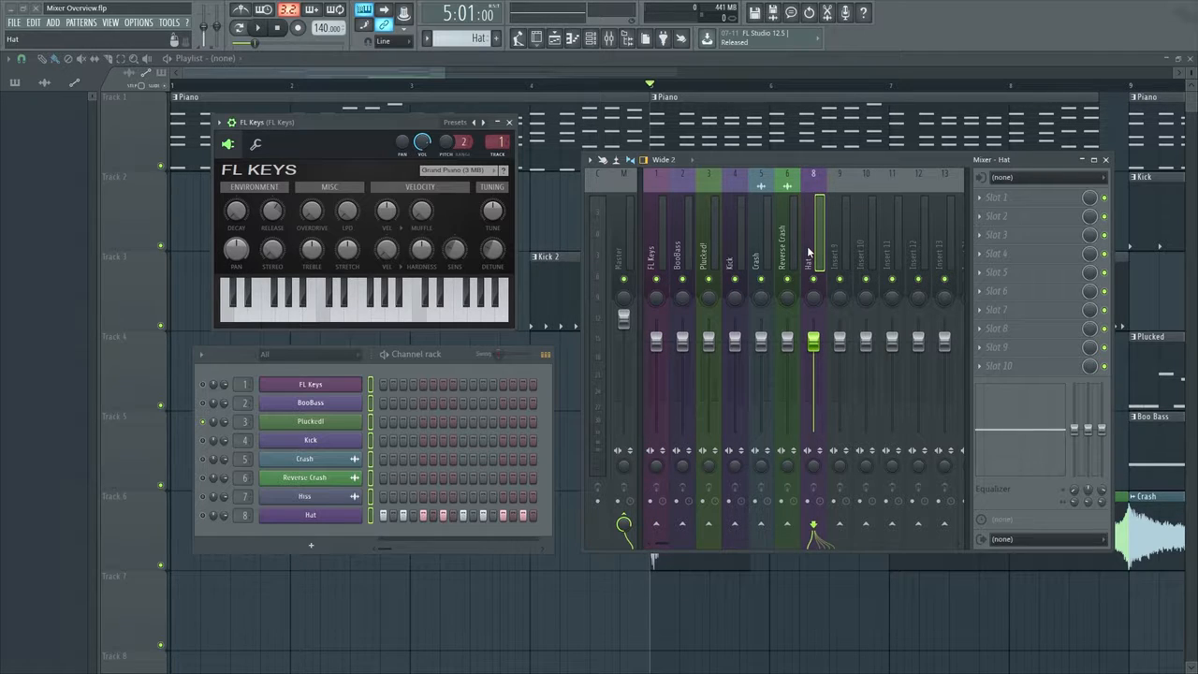
pyautogui.moveTo(809, 253)
pyautogui.mouseDown()
pyautogui.moveTo(839, 253)
pyautogui.moveTo(789, 253)
pyautogui.moveTo(815, 253)
pyautogui.mouseUp()
pyautogui.moveTo(237, 441); pyautogui.dragTo(235, 430)
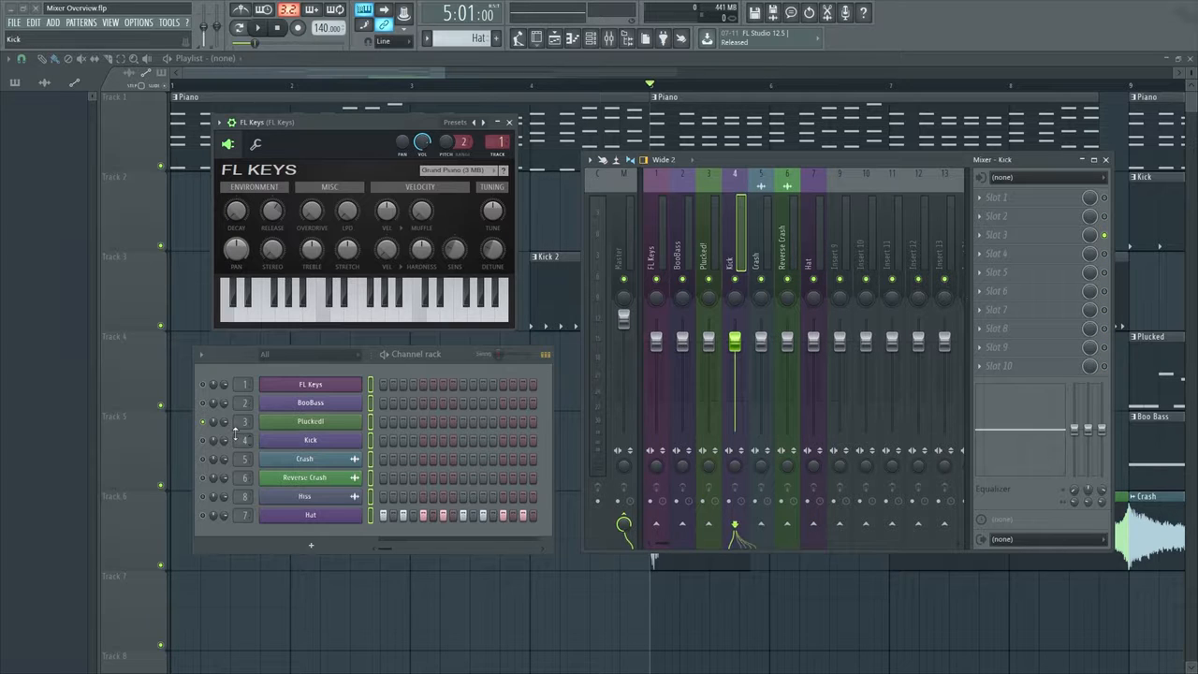
pyautogui.moveTo(488, 142); pyautogui.dragTo(496, 142)
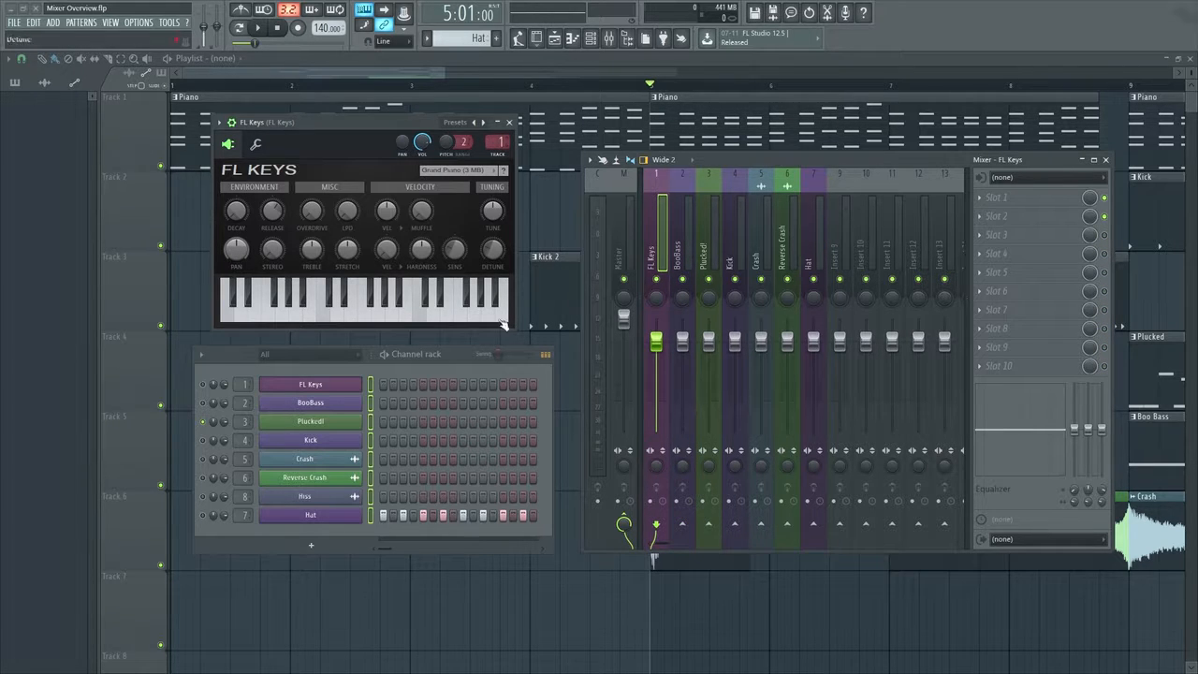
# Close the FL Keys window and the channel rack, and move the mixer to the middle of the workspace
pyautogui.click(509, 122)
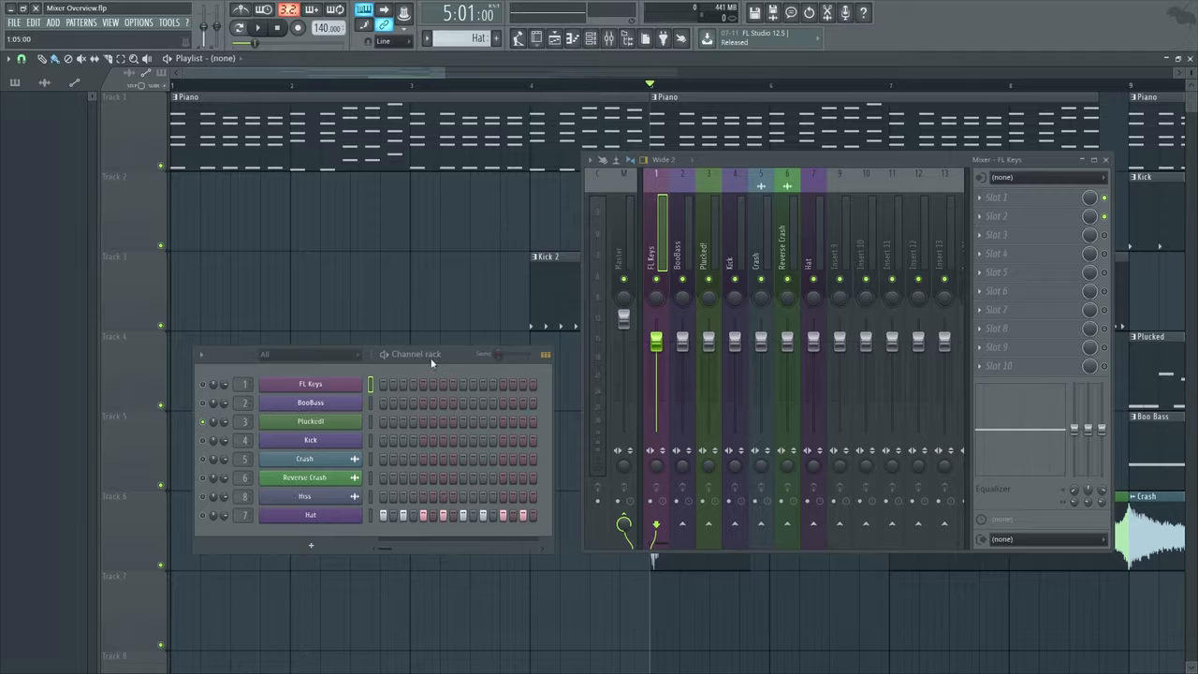
pyautogui.click(591, 45)
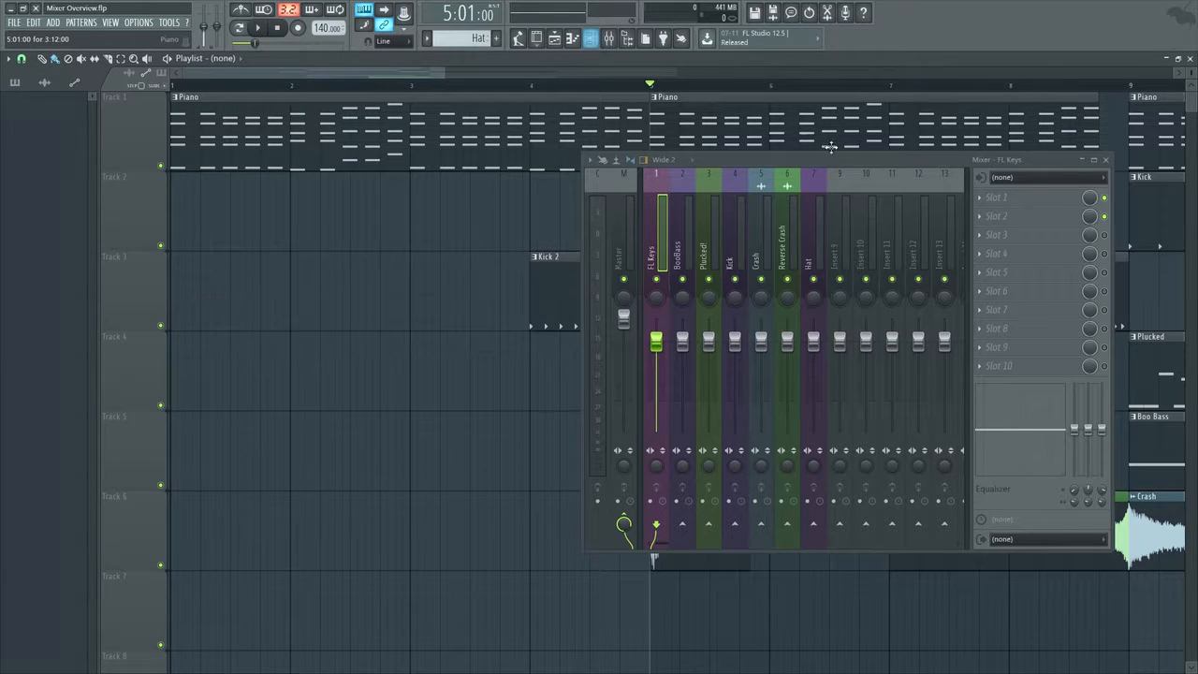
pyautogui.moveTo(829, 147); pyautogui.dragTo(615, 152)
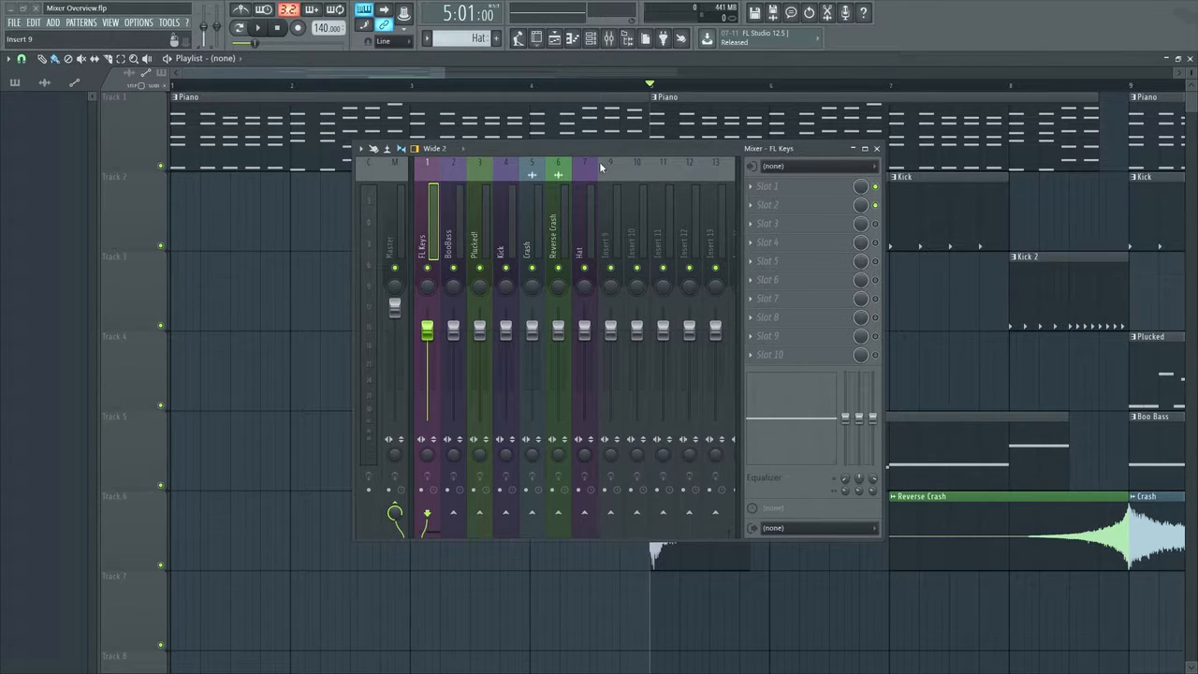
# Try the Compact, Compact 2 and Wide mixer layouts, ending back on Wide 2
pyautogui.click(448, 152)
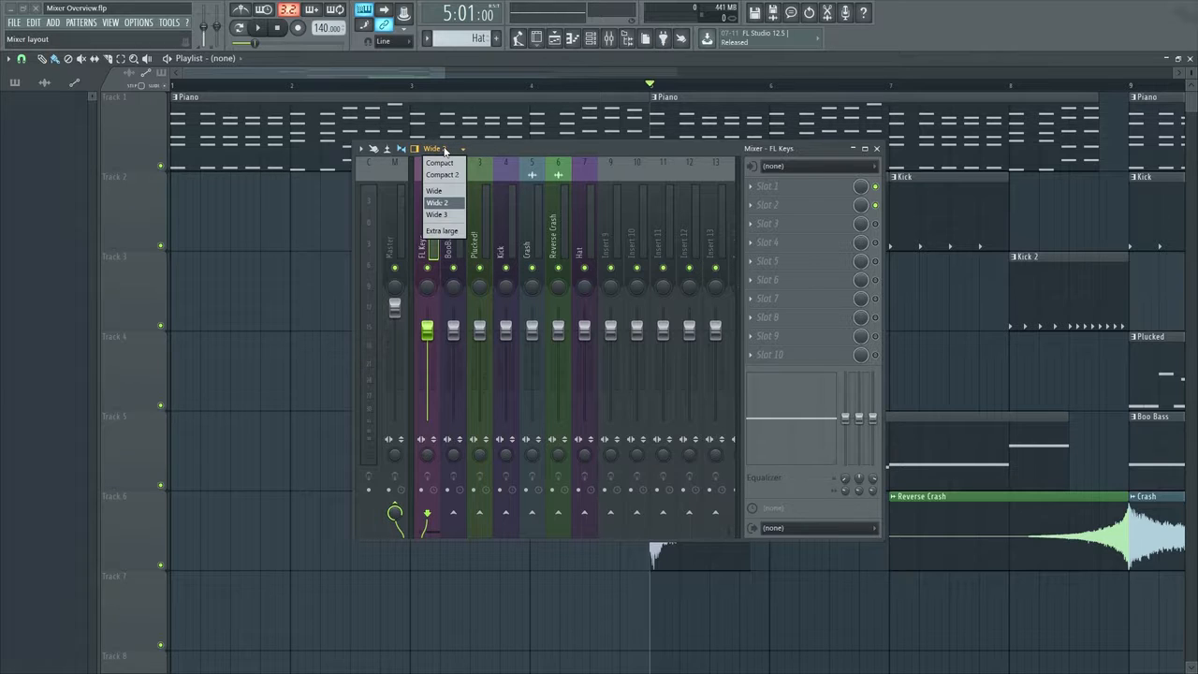
pyautogui.click(442, 203)
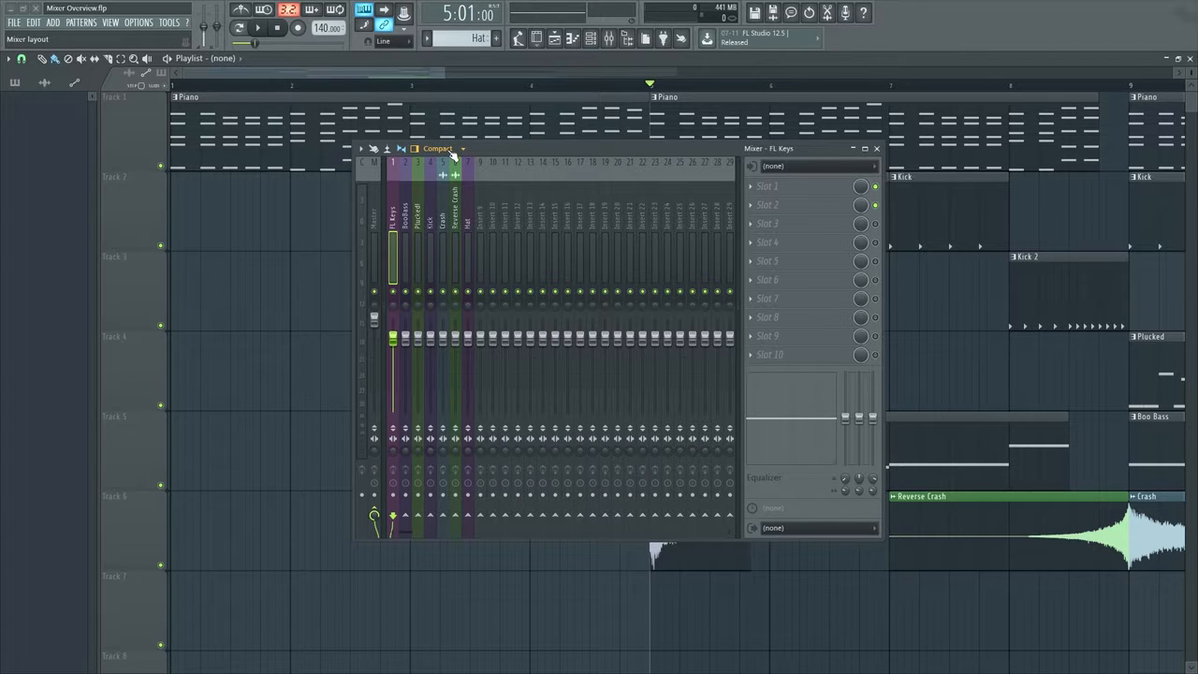
pyautogui.click(449, 152)
pyautogui.click(442, 174)
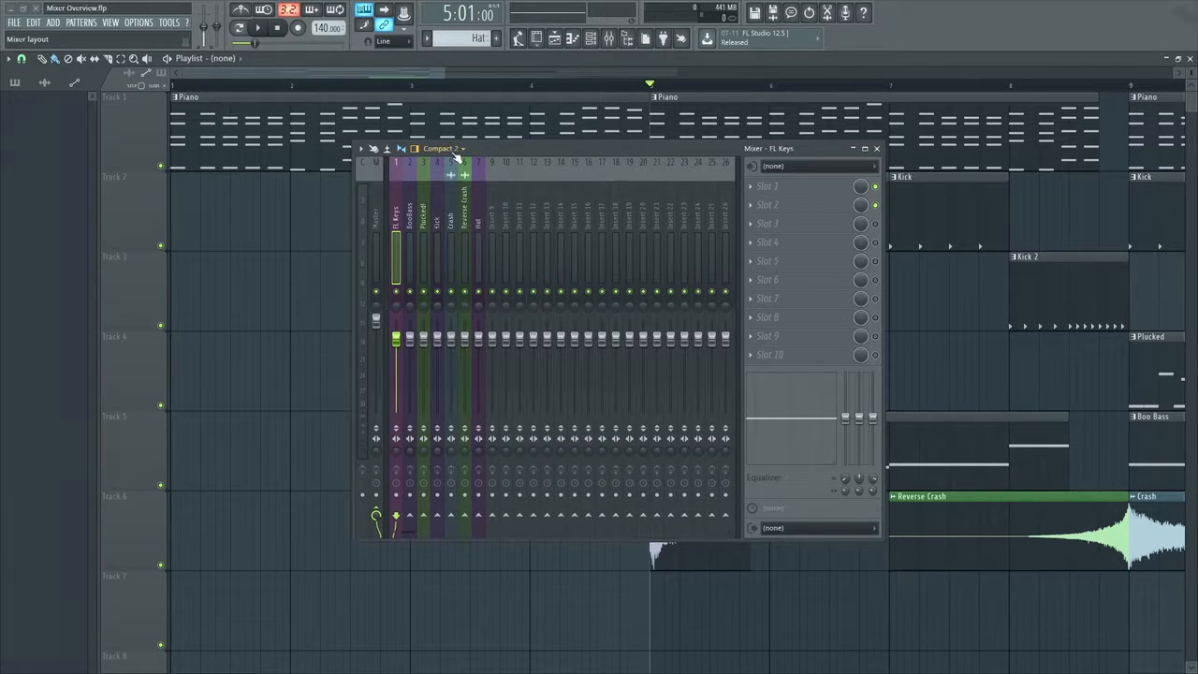
pyautogui.click(448, 150)
pyautogui.click(434, 190)
pyautogui.click(446, 150)
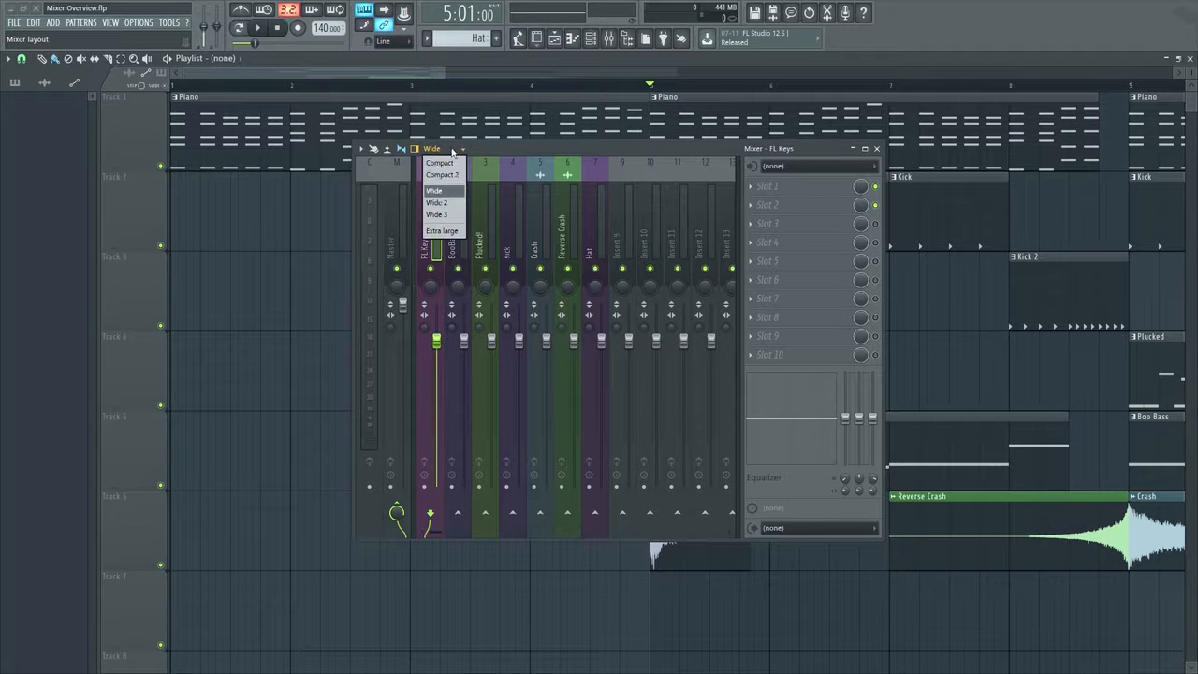
pyautogui.click(442, 203)
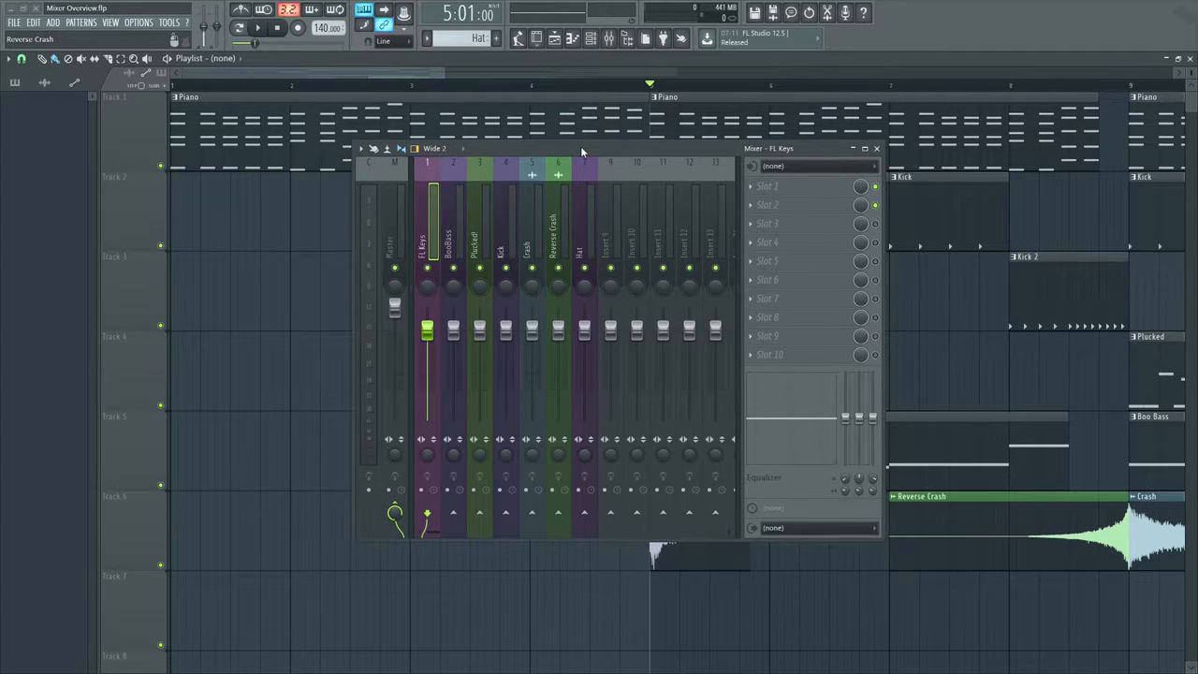
# Lower the FL Keys track's volume fader to 95% and reset it to its default, repositioning the mixer window
pyautogui.moveTo(580, 146); pyautogui.dragTo(526, 138)
pyautogui.moveTo(374, 322)
pyautogui.mouseDown()
pyautogui.moveTo(375, 299)
pyautogui.moveTo(375, 323)
pyautogui.mouseUp()
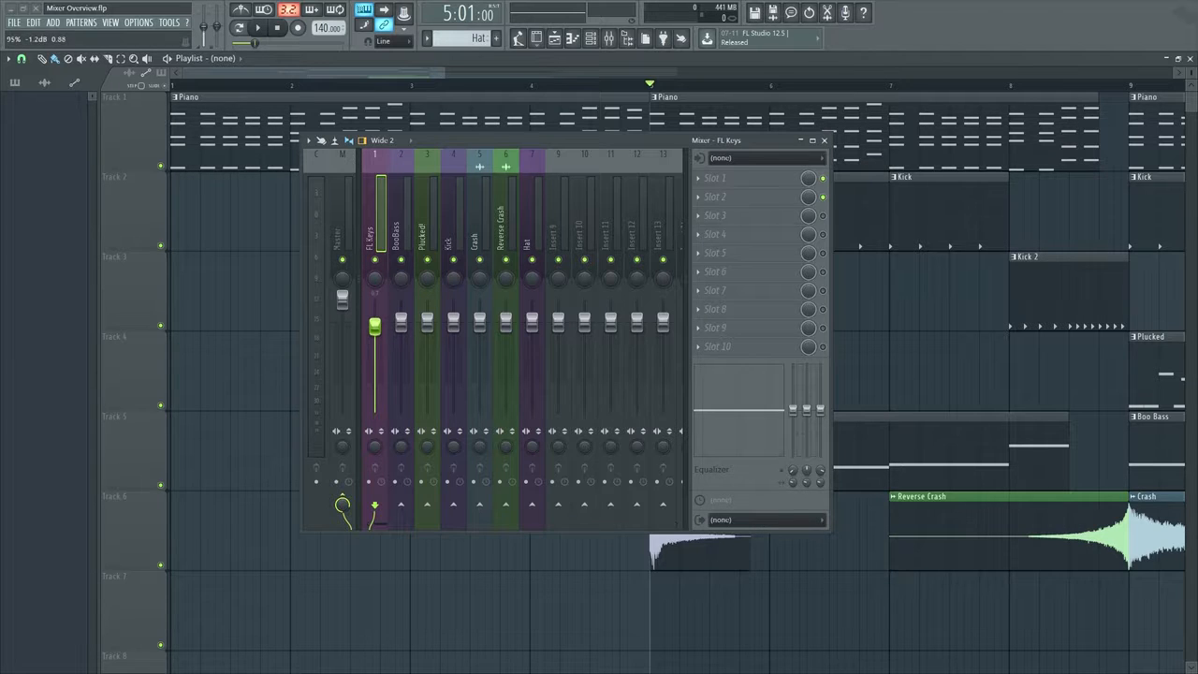
pyautogui.rightClick(376, 324)
pyautogui.click(387, 332)
pyautogui.moveTo(438, 138); pyautogui.dragTo(482, 135)
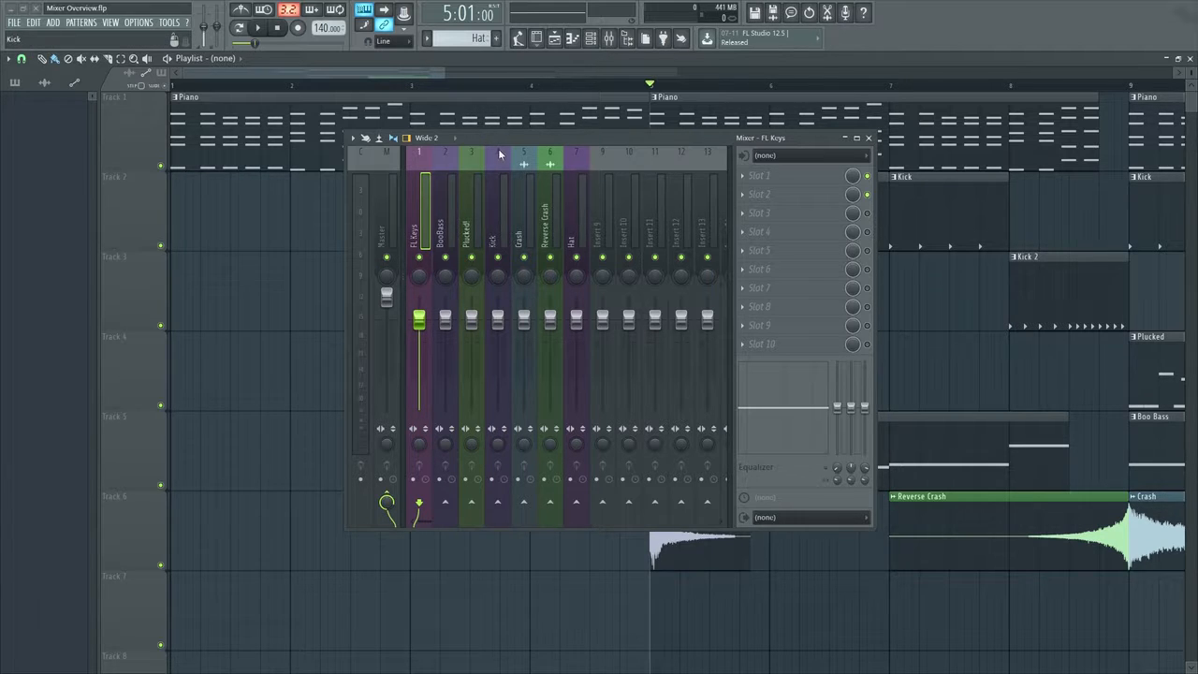
pyautogui.moveTo(507, 138); pyautogui.dragTo(560, 153)
# Set the playlist's playback position to the start of bar 1 and briefly play the song
pyautogui.press('space')
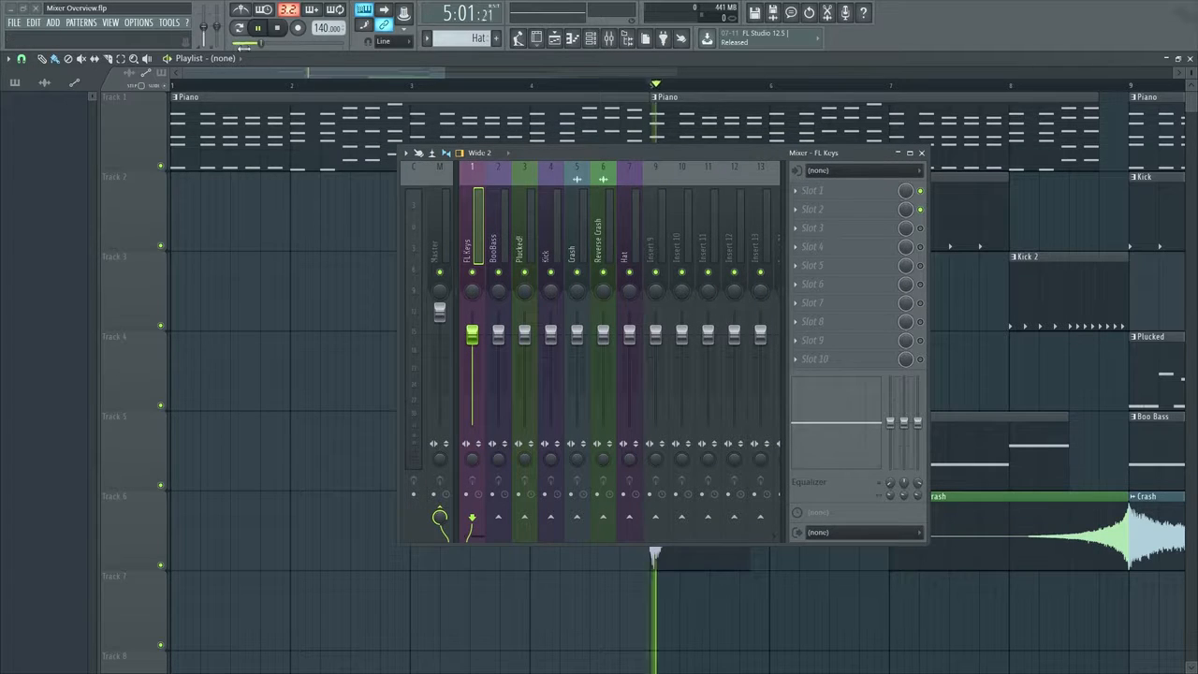
pyautogui.press('space')
pyautogui.moveTo(204, 85); pyautogui.dragTo(133, 83)
pyautogui.press('space')
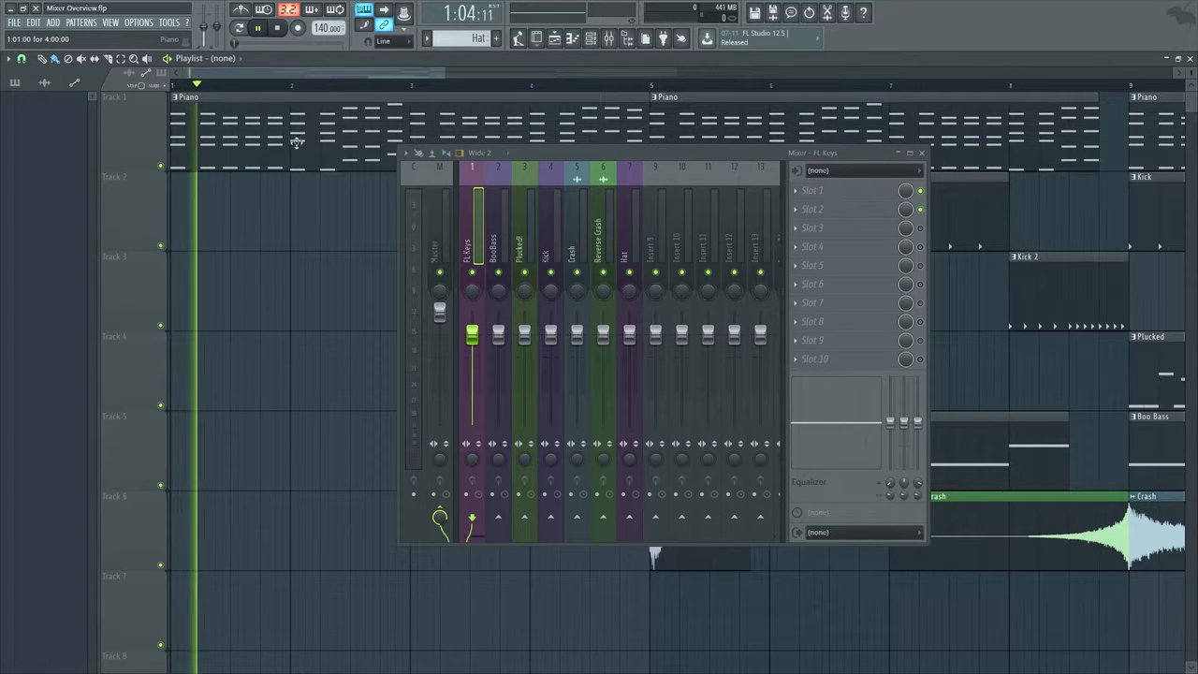
pyautogui.press('space')
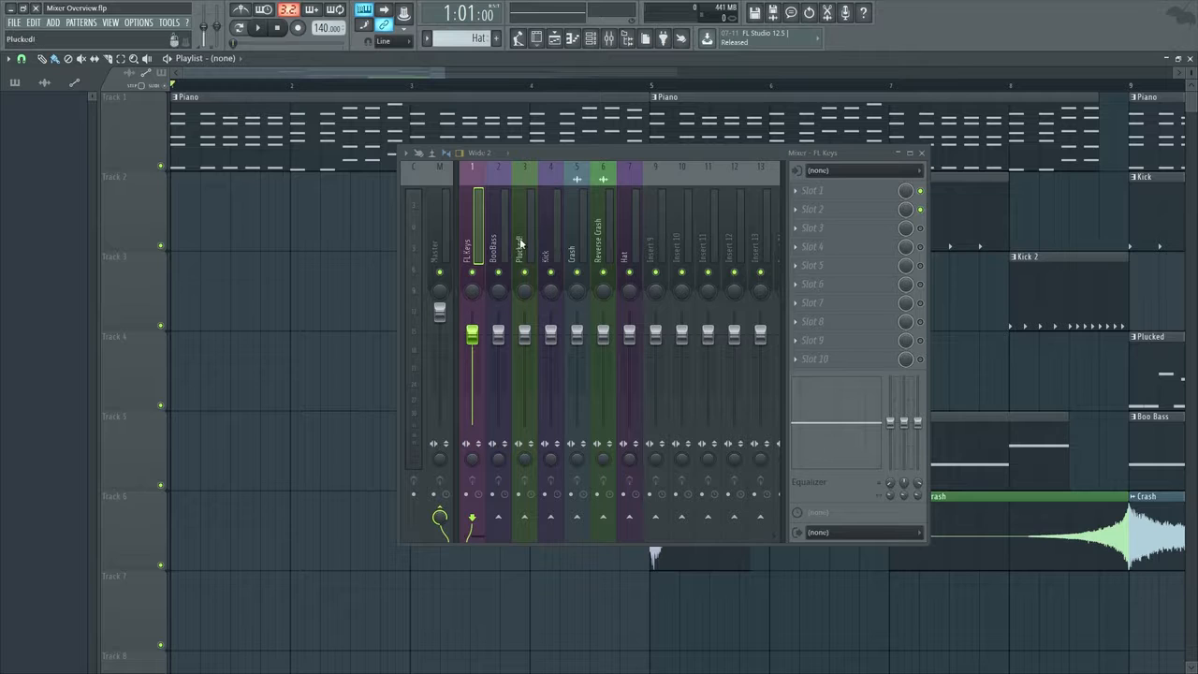
# Play the song from the start to examine the FL Keys and Master level meters, briefly showing the channel rack
pyautogui.click(590, 37)
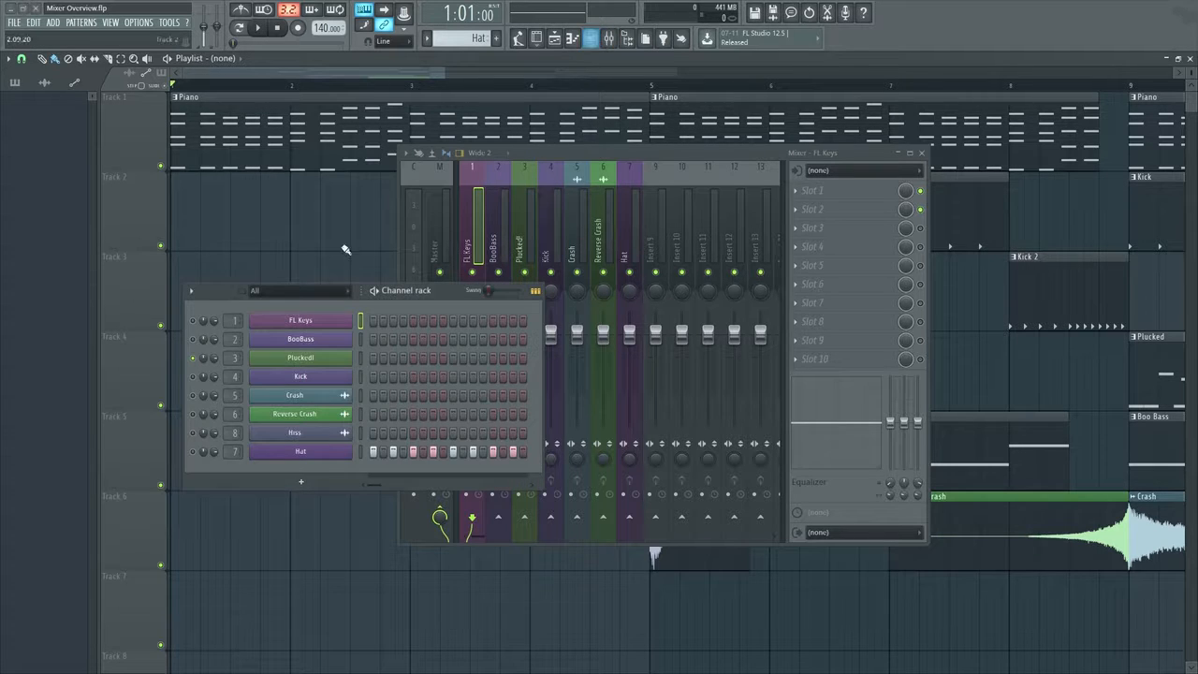
pyautogui.press('space')
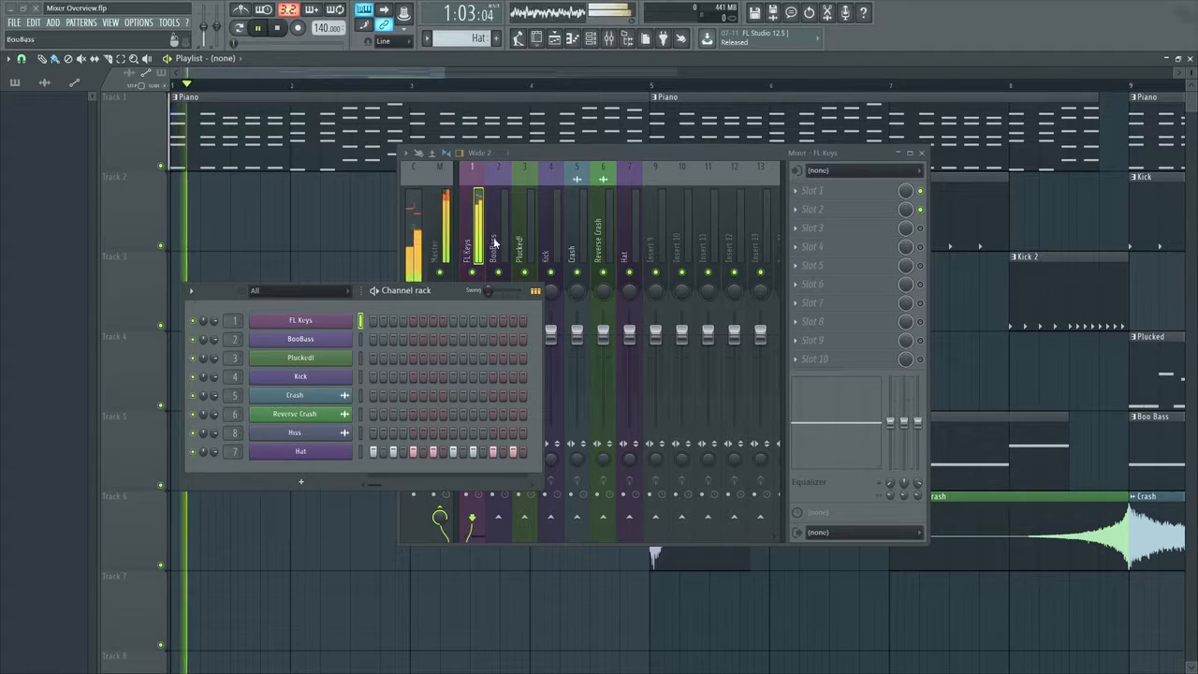
pyautogui.click(565, 42)
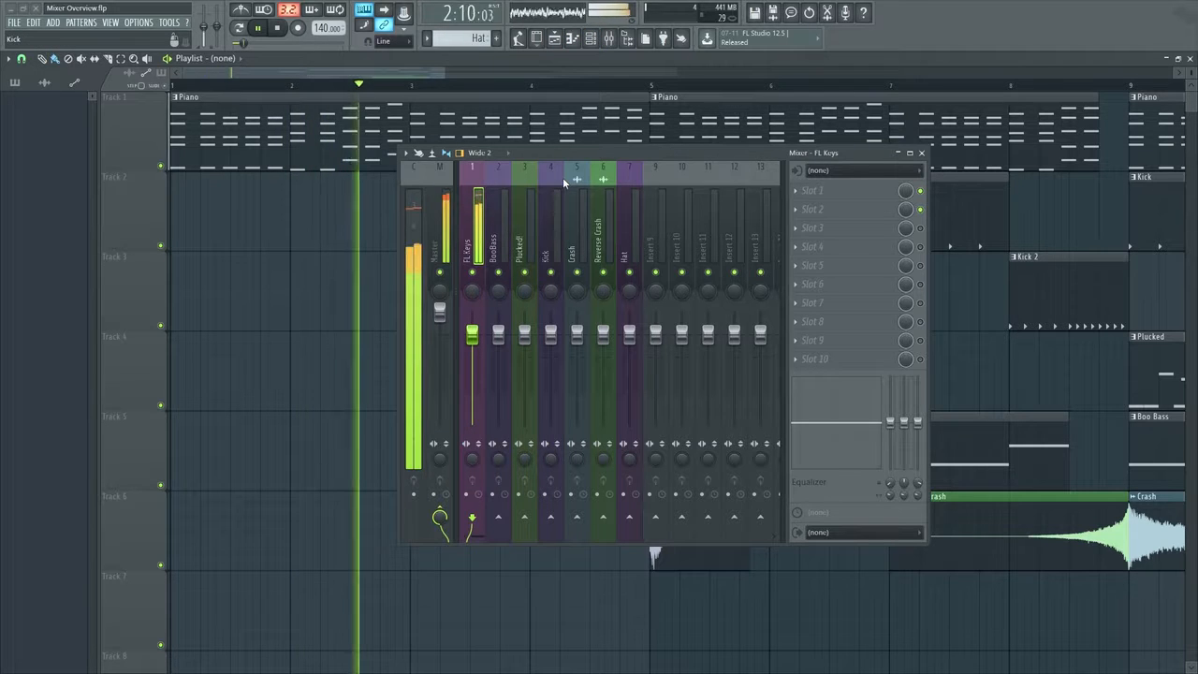
pyautogui.press('space')
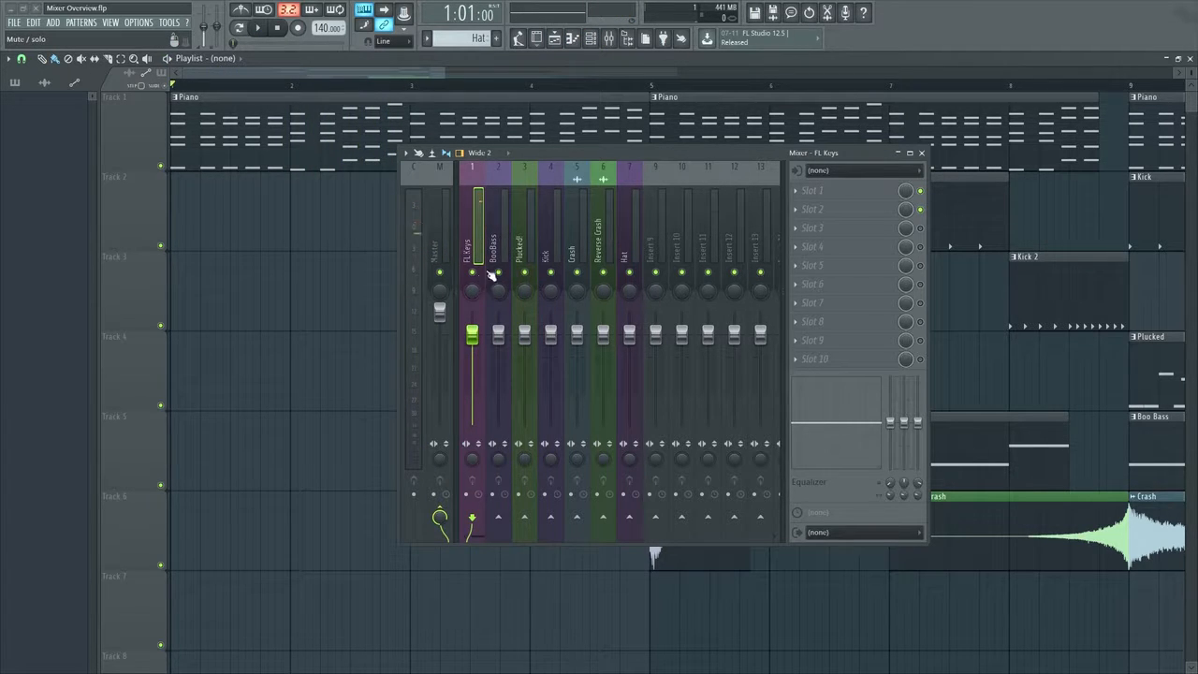
# Move the mixer aside, toggle the FL Keys track's mute switch and play the song from the start
pyautogui.moveTo(658, 154); pyautogui.dragTo(782, 150)
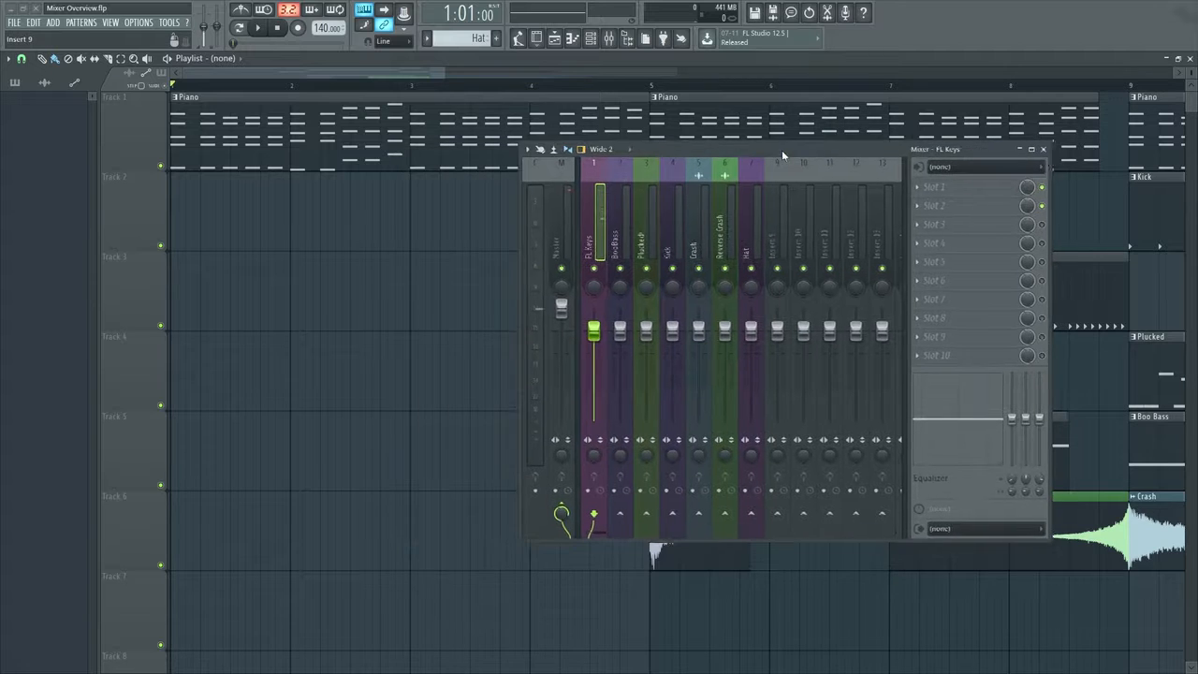
pyautogui.click(600, 271)
pyautogui.press('space')
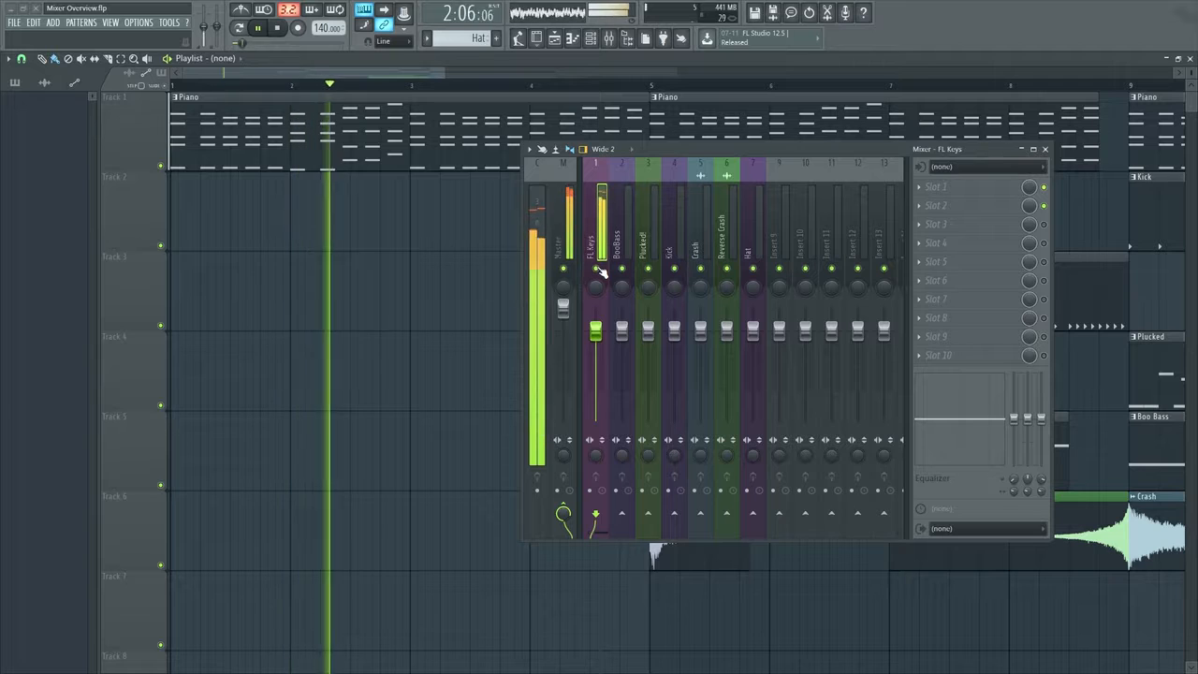
pyautogui.press('space')
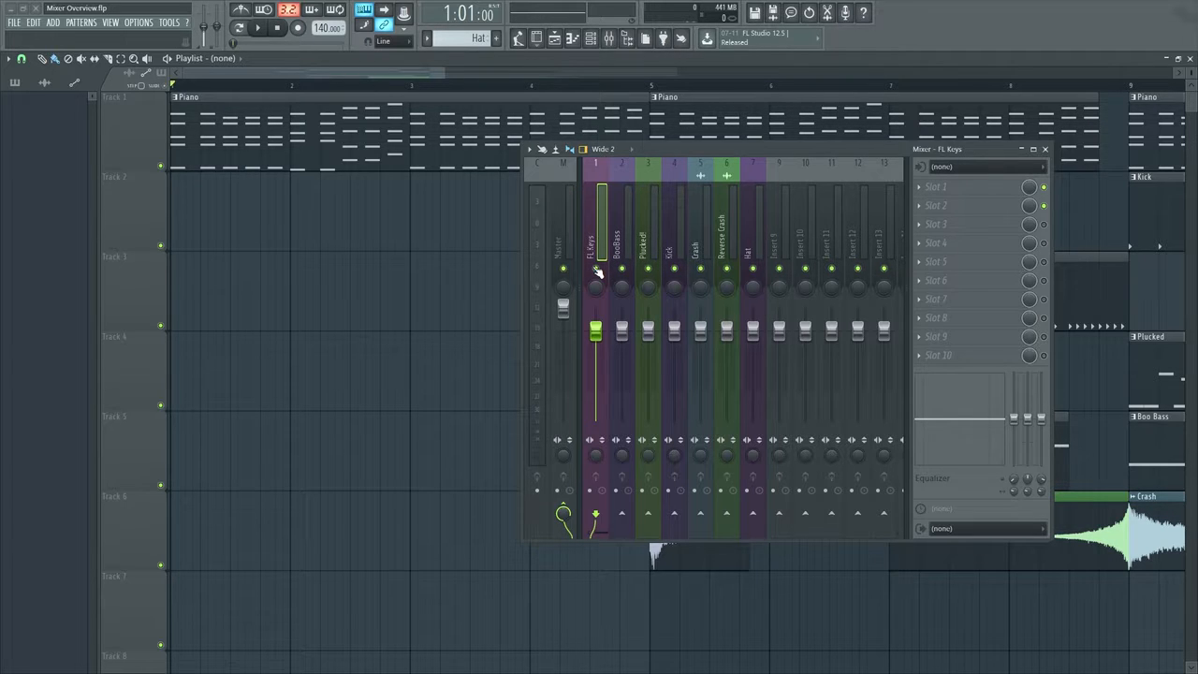
# Toggle solo on and off for the FL Keys and Kick tracks, and toggle the BooBass and FL Keys mute switches
pyautogui.rightClick(595, 269)
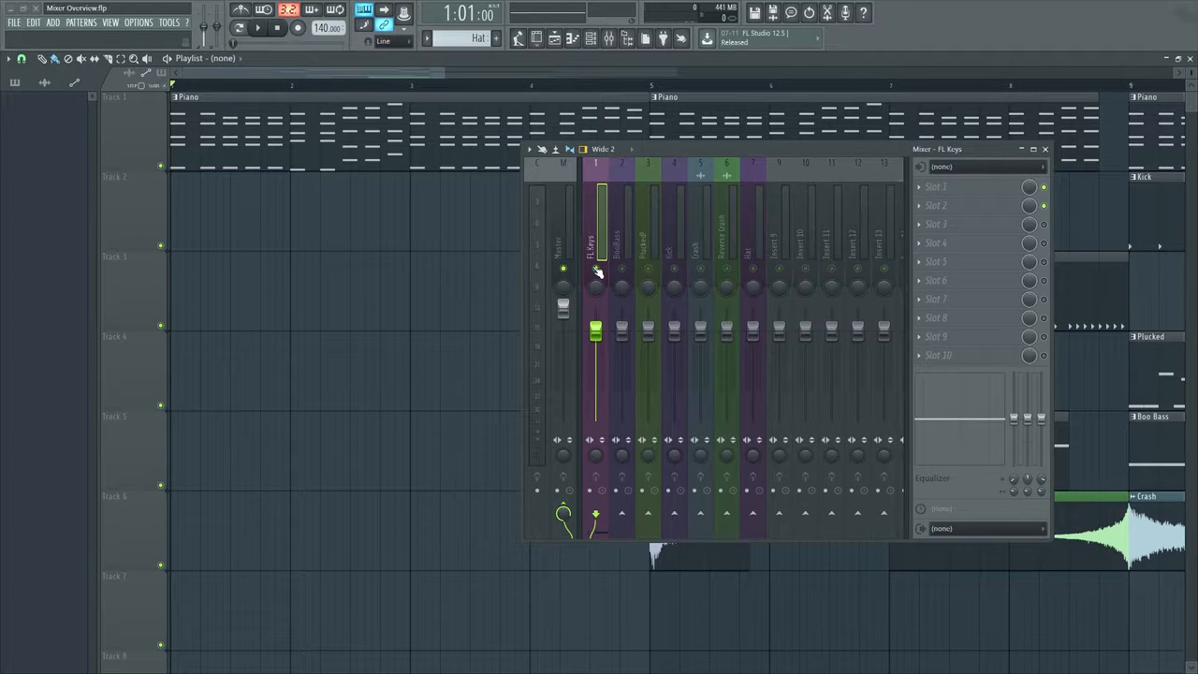
pyautogui.rightClick(596, 269)
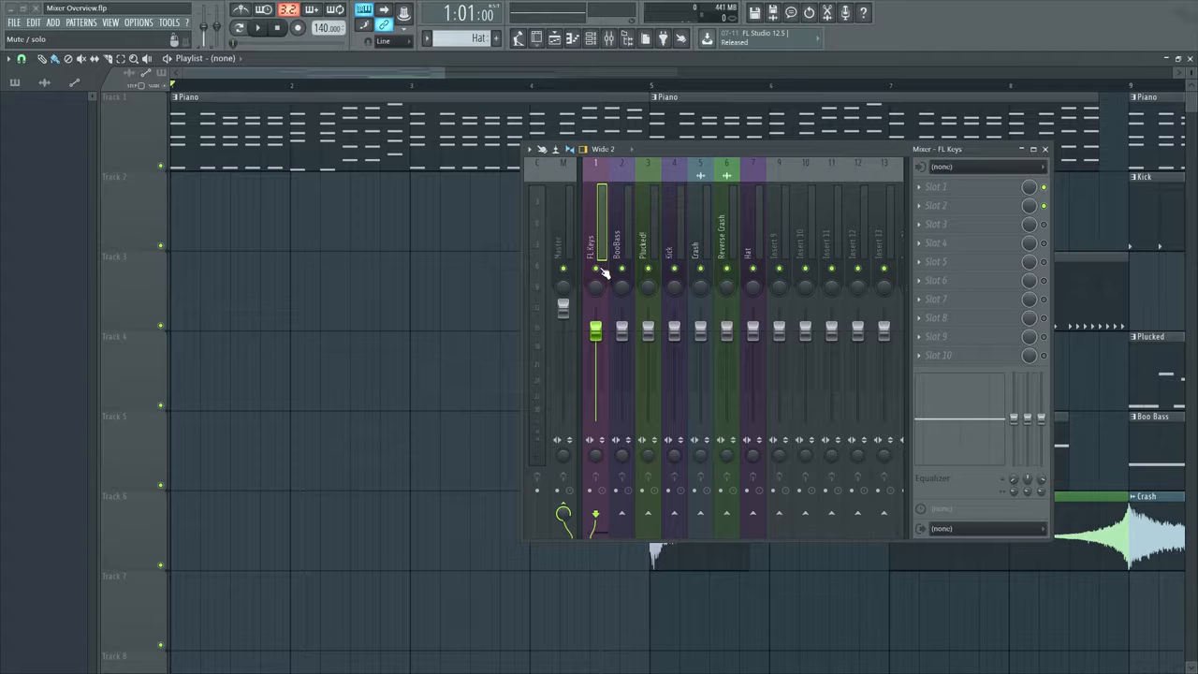
pyautogui.click(621, 269)
pyautogui.rightClick(675, 268)
pyautogui.rightClick(675, 268)
pyautogui.rightClick(675, 269)
pyautogui.rightClick(674, 269)
pyautogui.rightClick(675, 268)
pyautogui.rightClick(675, 269)
pyautogui.keyDown('shift'); pyautogui.click(598, 268); pyautogui.keyUp('shift')
# Adjust the FL Keys track's panning, audition it briefly and reset the panning to its default
pyautogui.moveTo(598, 290)
pyautogui.mouseDown()
pyautogui.moveTo(598, 313)
pyautogui.moveTo(598, 267)
pyautogui.moveTo(598, 290)
pyautogui.mouseUp()
pyautogui.press('space')
pyautogui.press('space')
pyautogui.rightClick(598, 292)
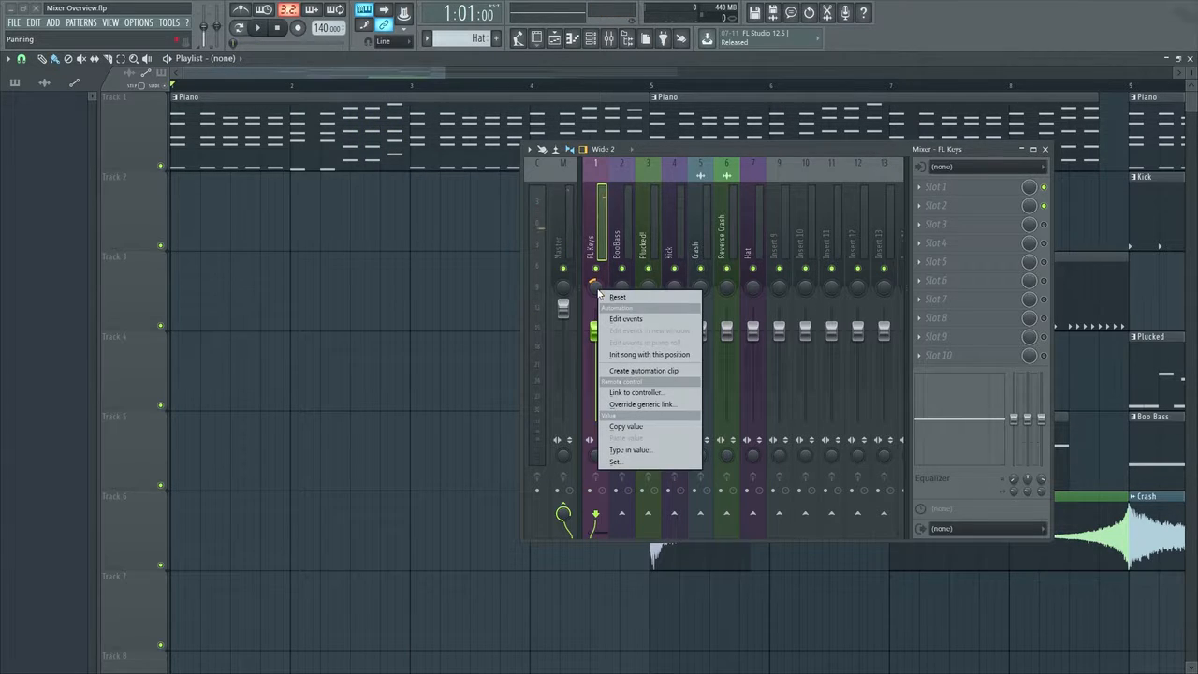
pyautogui.click(654, 298)
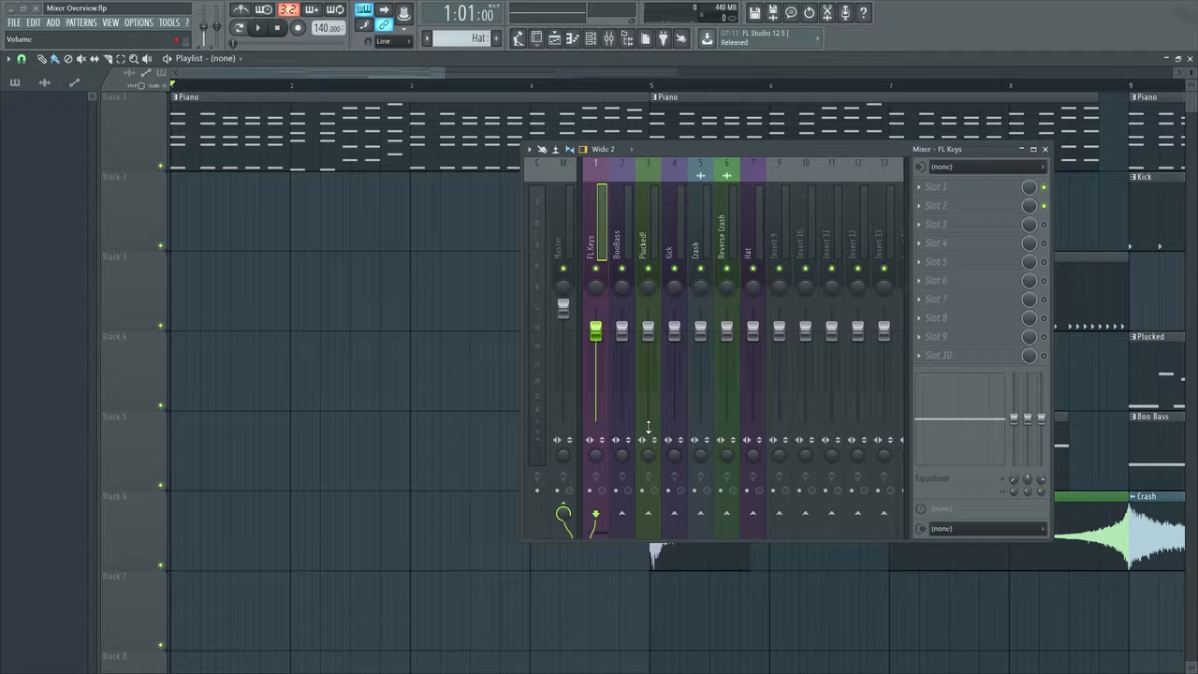
# Adjust the FL Keys track's stereo separation, audition it briefly and reset the separation to its default
pyautogui.moveTo(597, 336)
pyautogui.mouseDown()
pyautogui.moveTo(598, 426)
pyautogui.moveTo(597, 333)
pyautogui.mouseUp()
pyautogui.press('space')
pyautogui.press('space')
pyautogui.rightClick(595, 456)
pyautogui.click(605, 458)
# Route the FL Keys track only to Insert 10 and play the song briefly to check its signal
pyautogui.moveTo(713, 147); pyautogui.dragTo(581, 142)
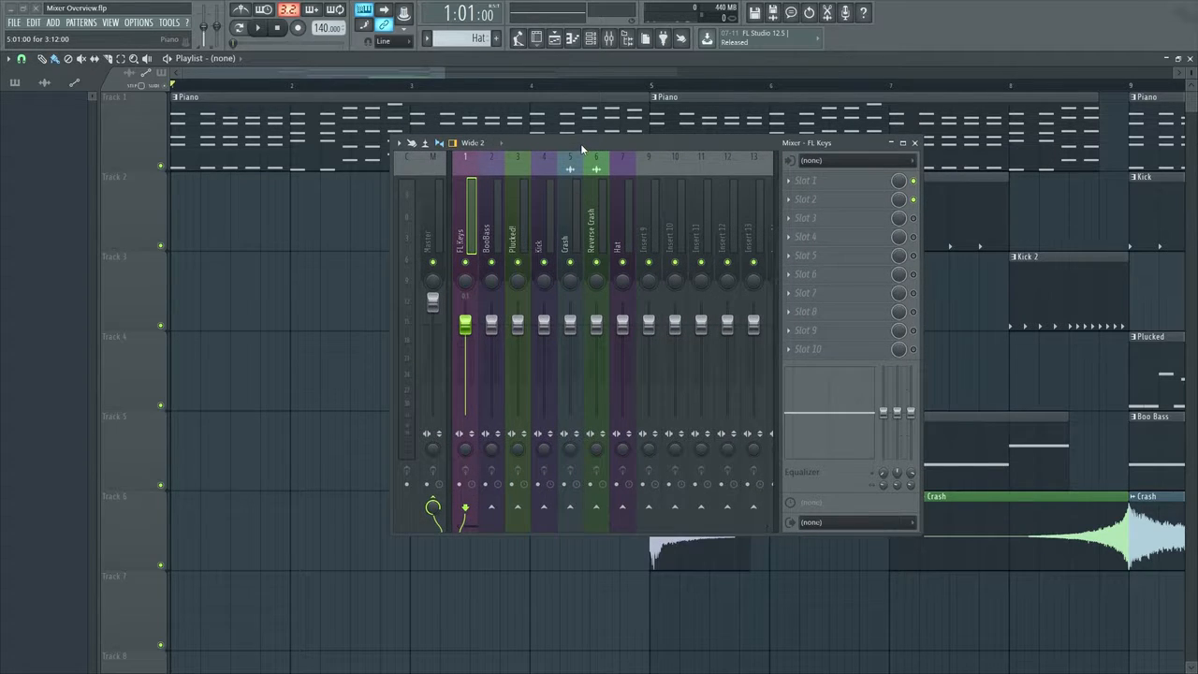
pyautogui.click(460, 485)
pyautogui.rightClick(675, 508)
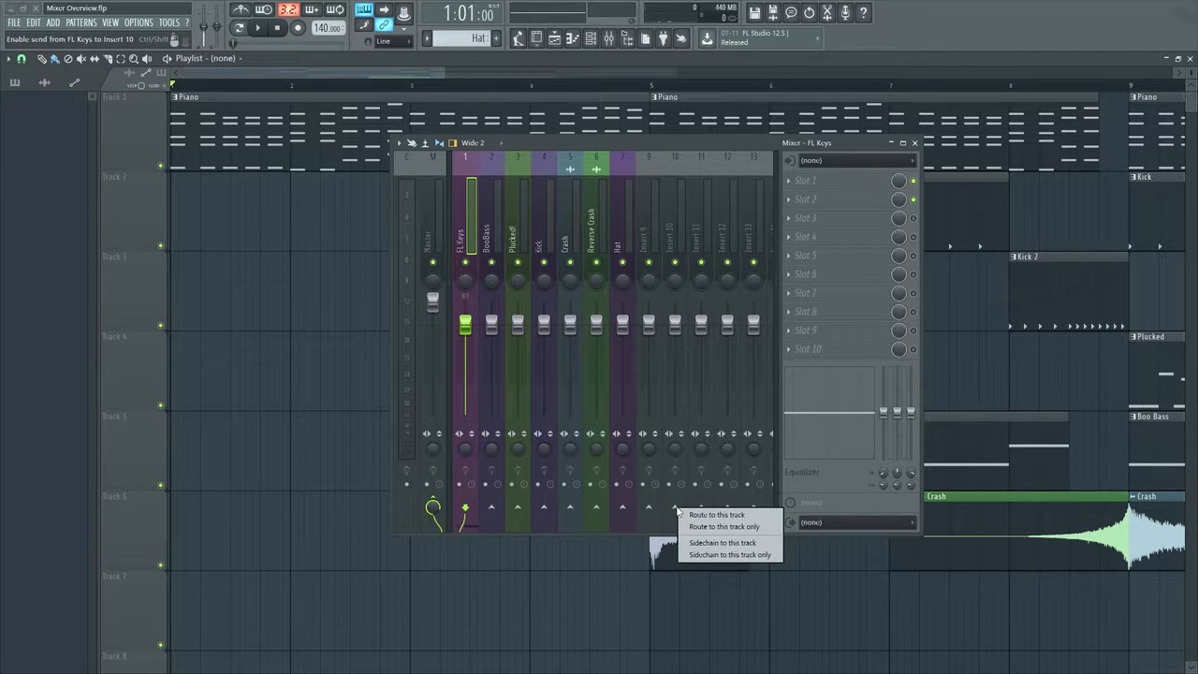
pyautogui.click(744, 527)
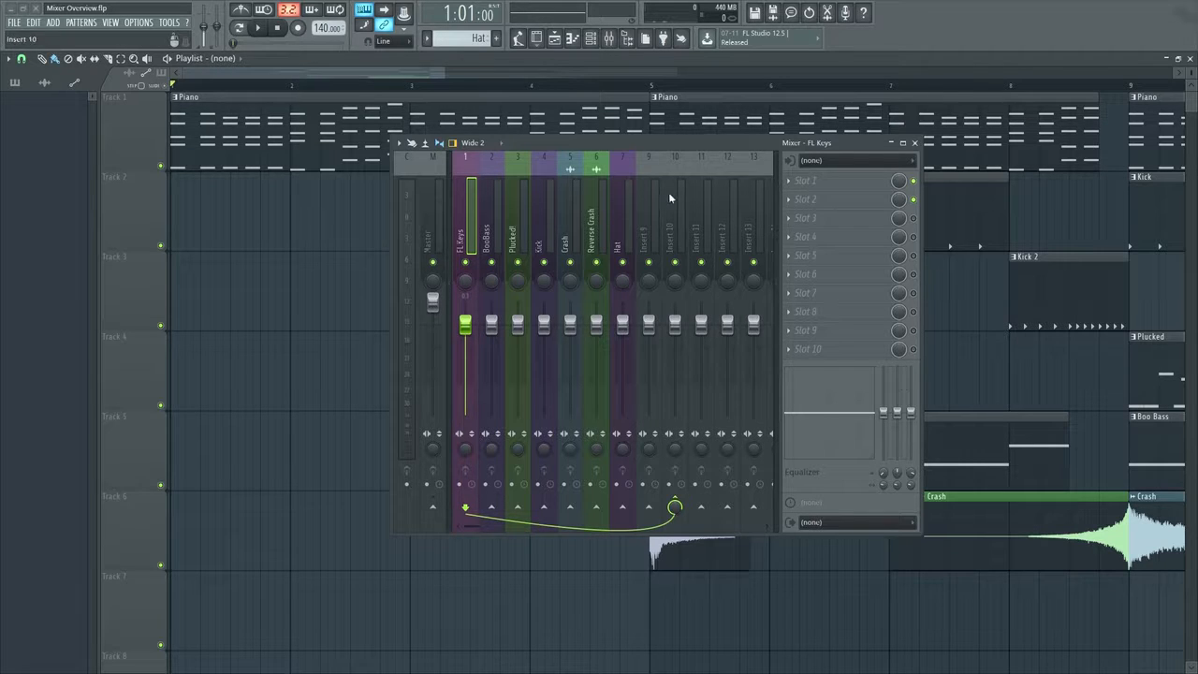
pyautogui.press('space')
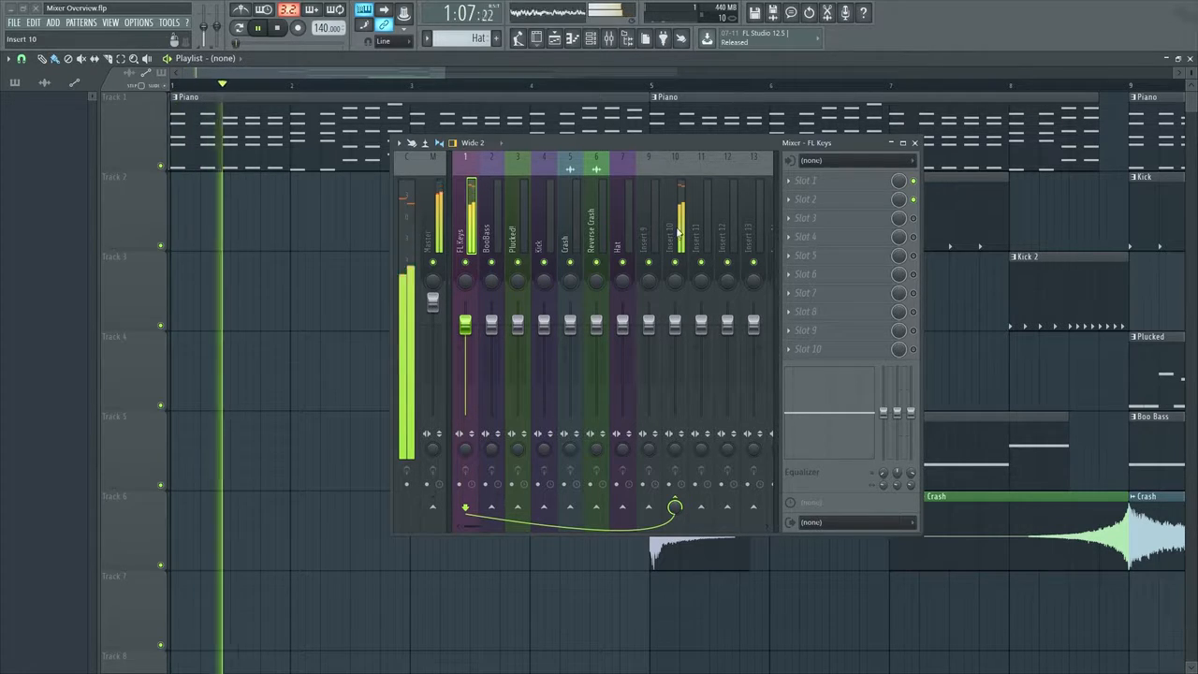
pyautogui.press('space')
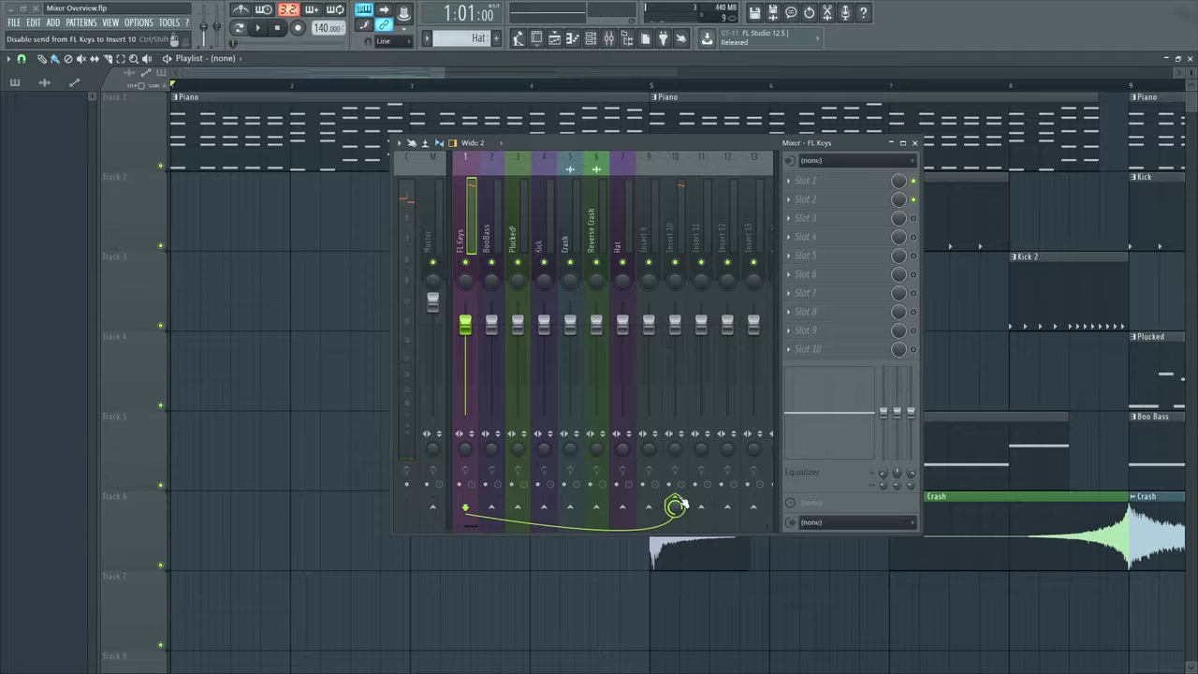
# Sidechain the FL Keys track only to Insert 10 and set the send level to about 32%, auditioning the song
pyautogui.rightClick(675, 507)
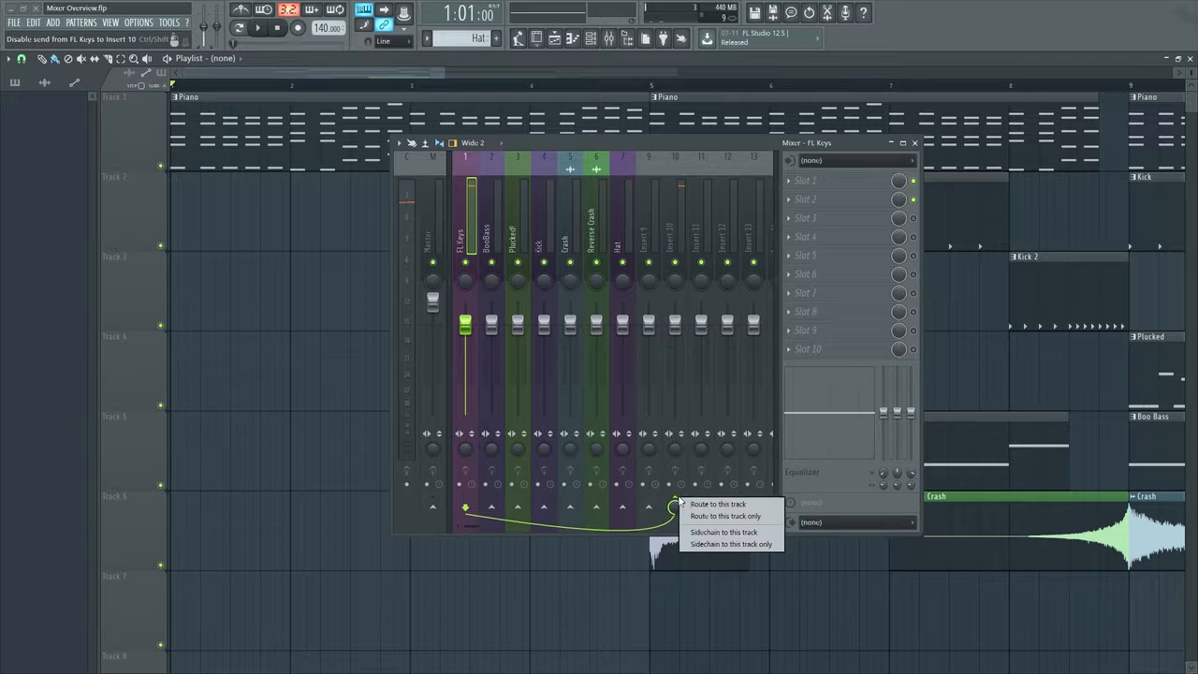
pyautogui.click(731, 544)
pyautogui.moveTo(675, 512)
pyautogui.mouseDown()
pyautogui.moveTo(675, 488)
pyautogui.moveTo(675, 517)
pyautogui.mouseUp()
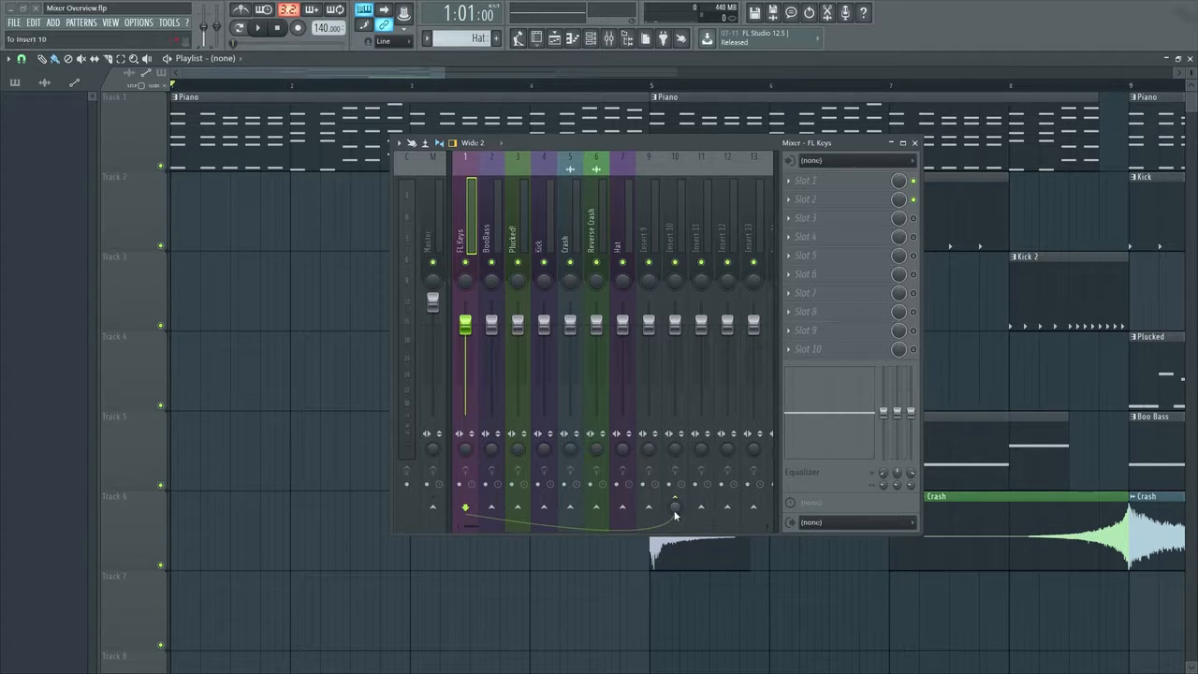
pyautogui.moveTo(675, 513); pyautogui.dragTo(675, 494)
pyautogui.moveTo(675, 508)
pyautogui.mouseDown()
pyautogui.moveTo(675, 520)
pyautogui.moveTo(675, 494)
pyautogui.mouseUp()
pyautogui.moveTo(675, 507); pyautogui.dragTo(675, 513)
pyautogui.press('space')
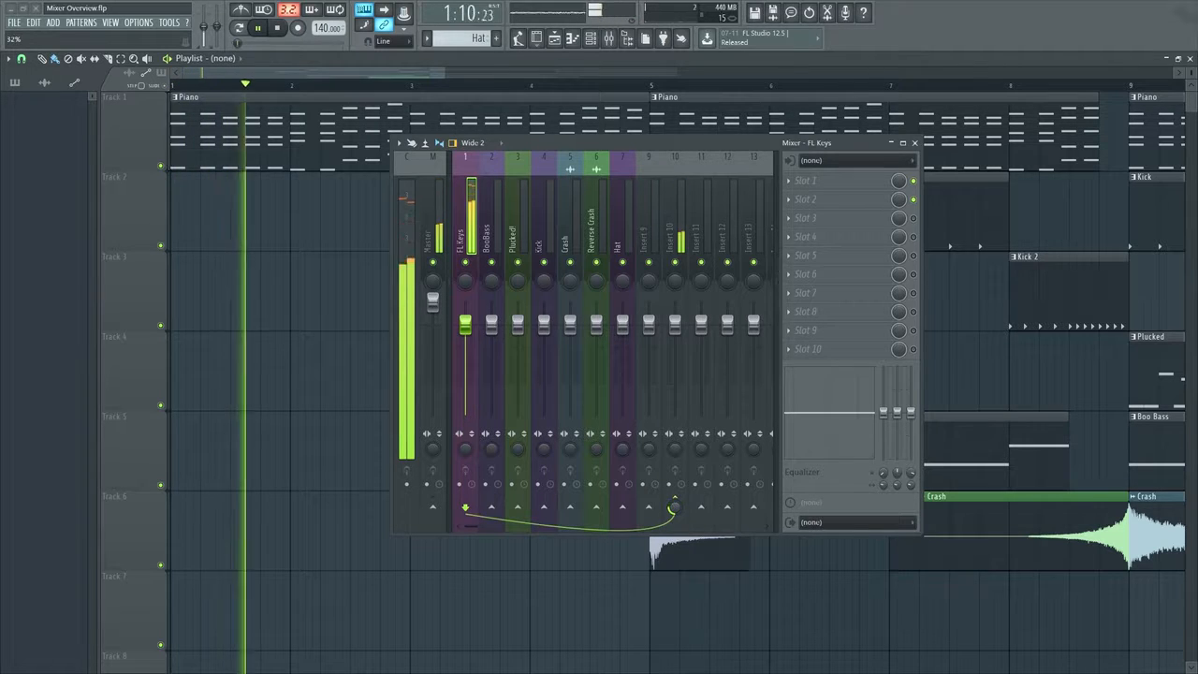
pyautogui.press('space')
# Switch the FL Keys track to sidechain only to Insert 10 and return it to routing only to that track
pyautogui.rightClick(675, 506)
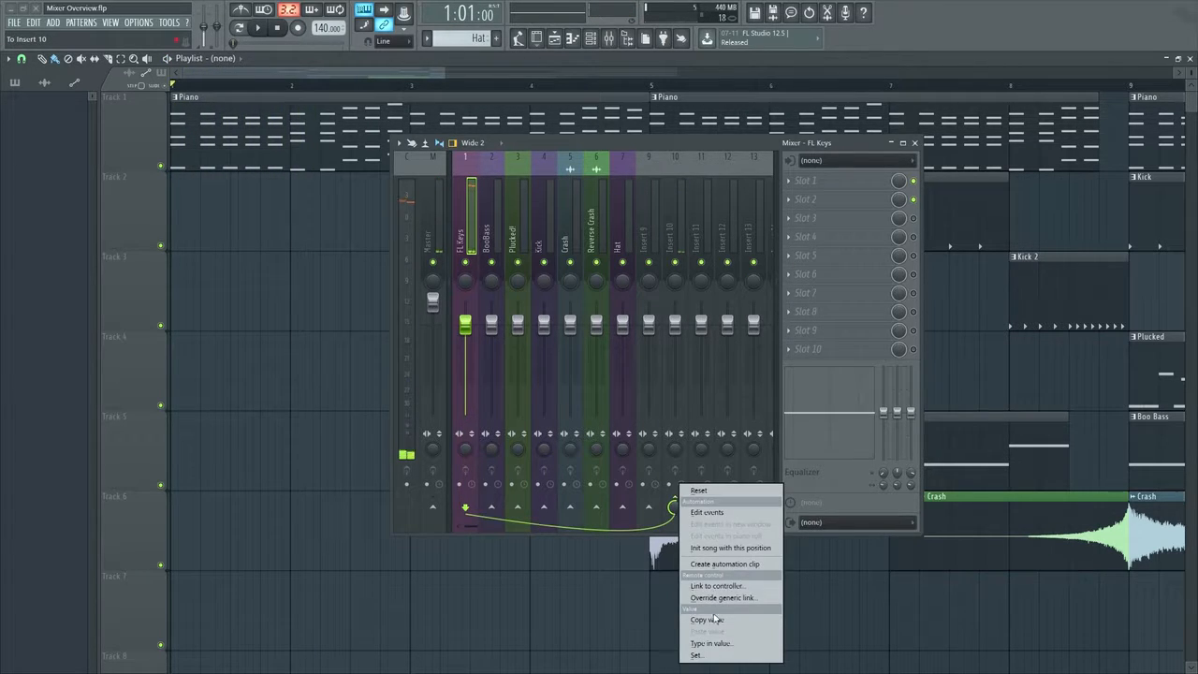
pyautogui.rightClick(675, 501)
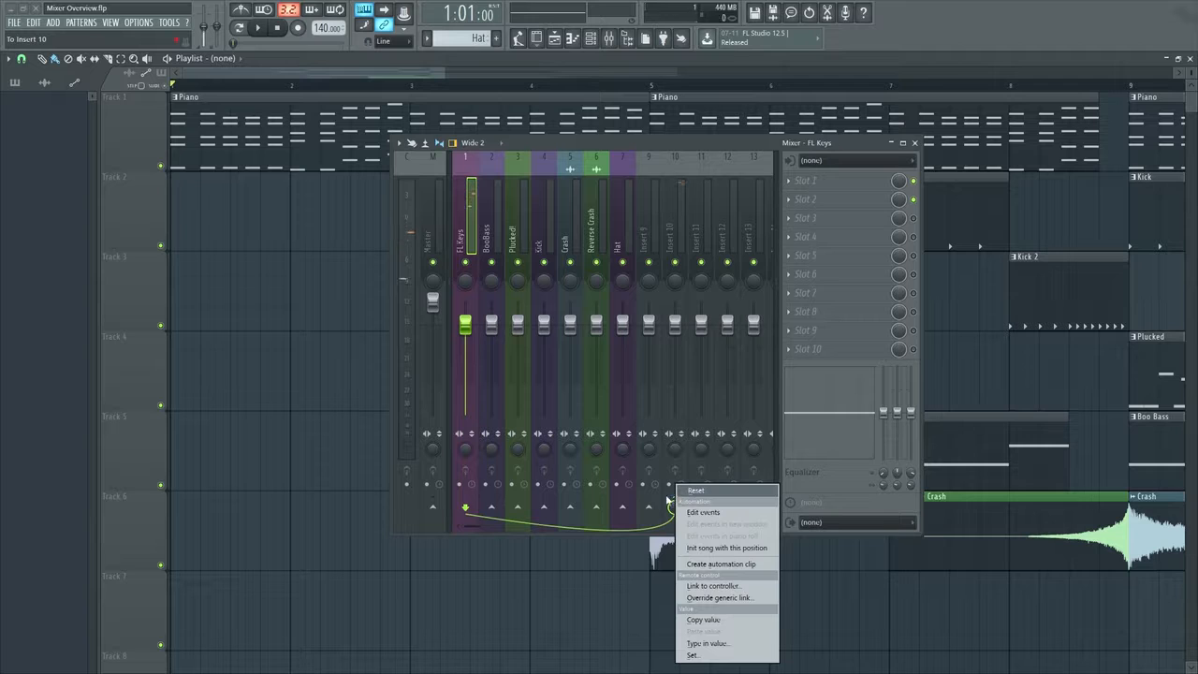
pyautogui.rightClick(668, 499)
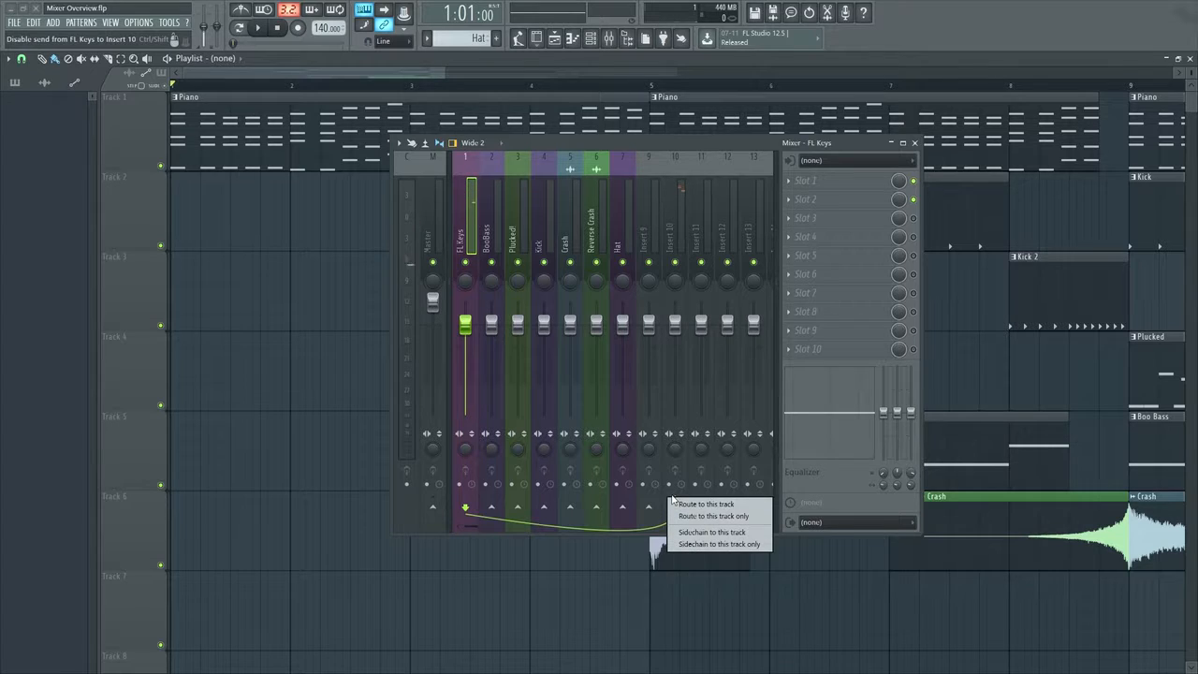
pyautogui.click(707, 545)
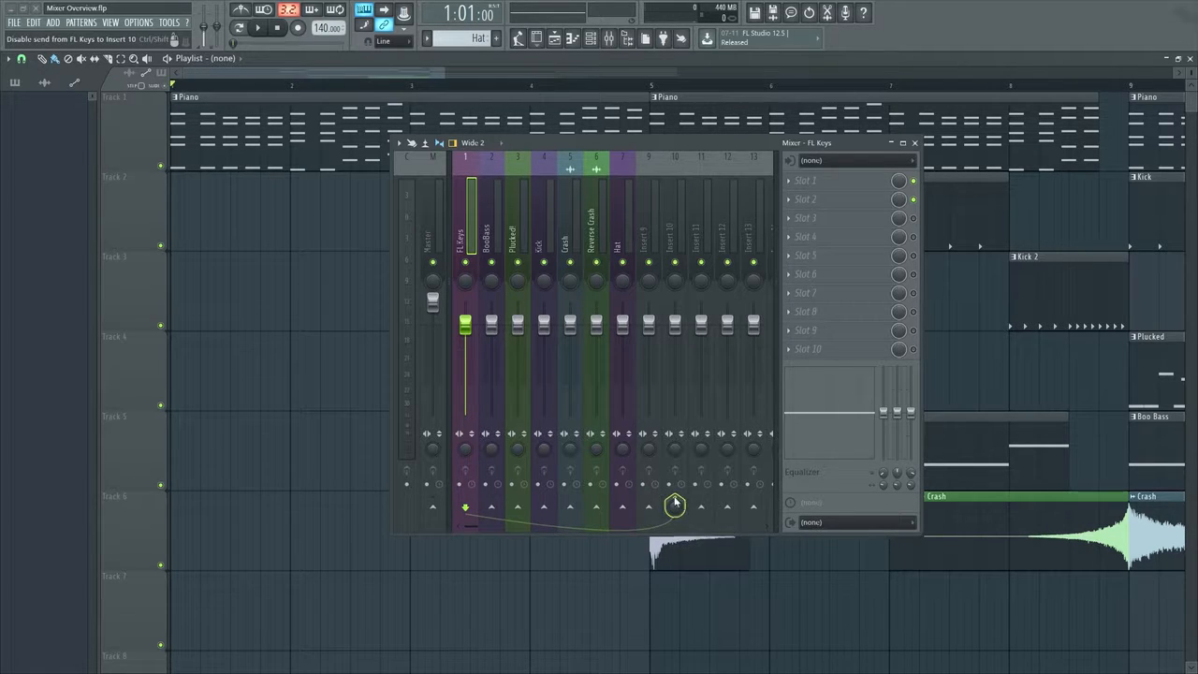
pyautogui.rightClick(674, 501)
pyautogui.click(705, 520)
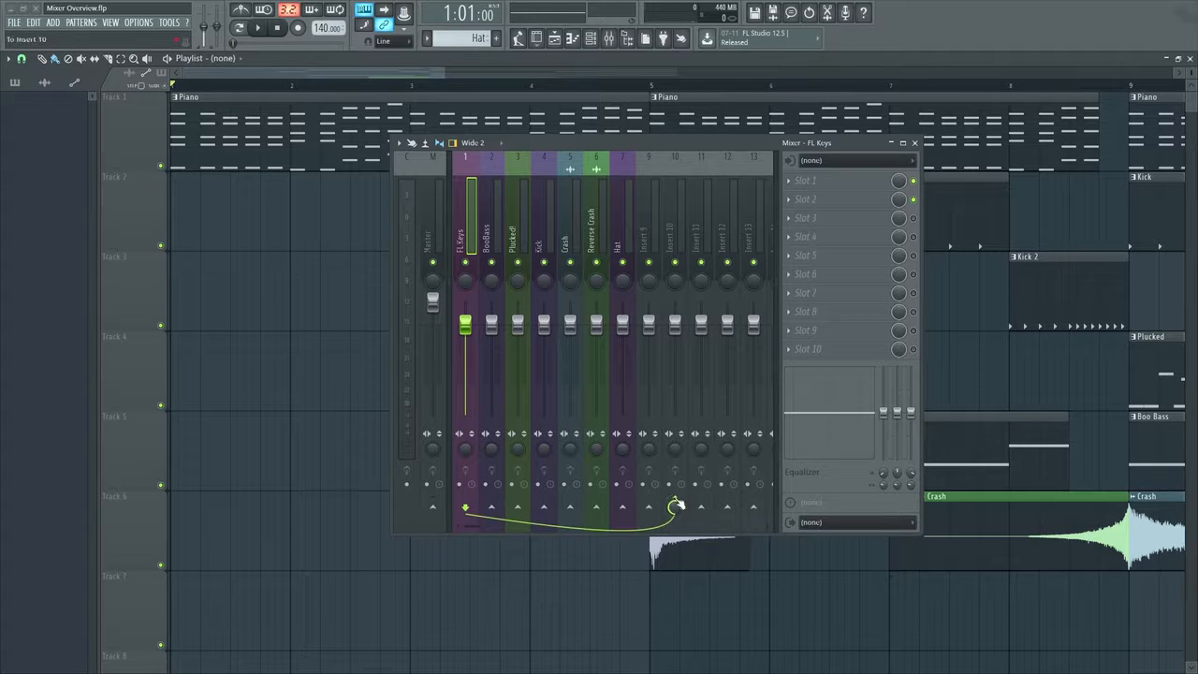
pyautogui.rightClick(675, 505)
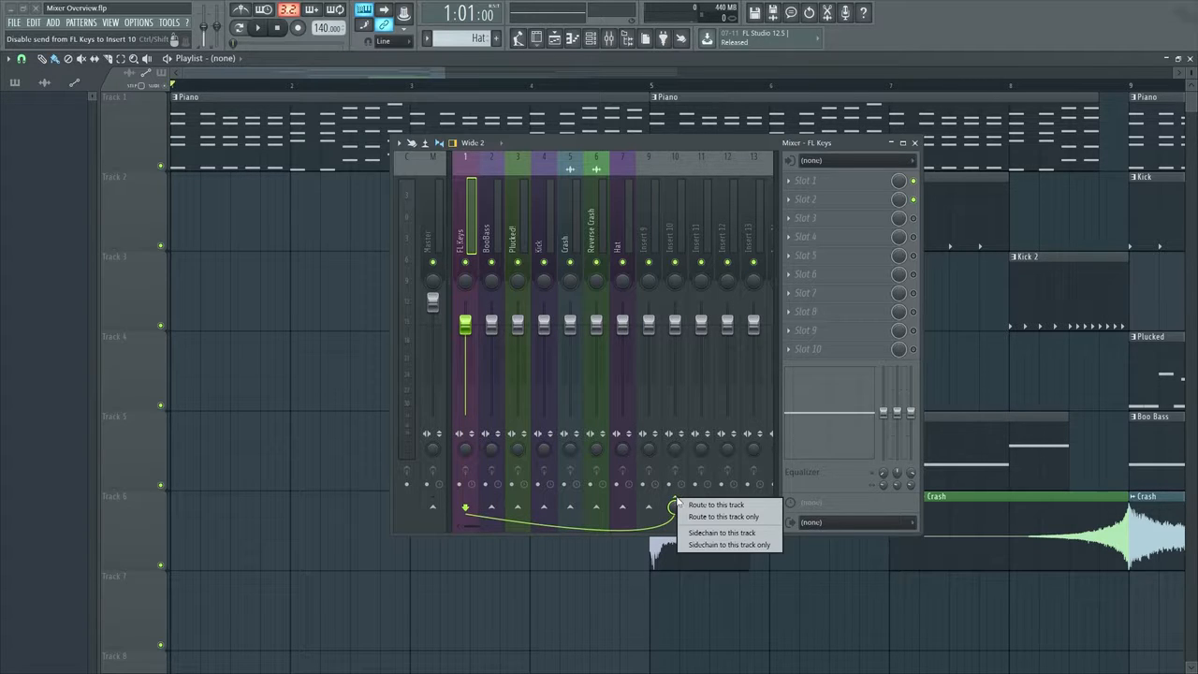
pyautogui.click(723, 517)
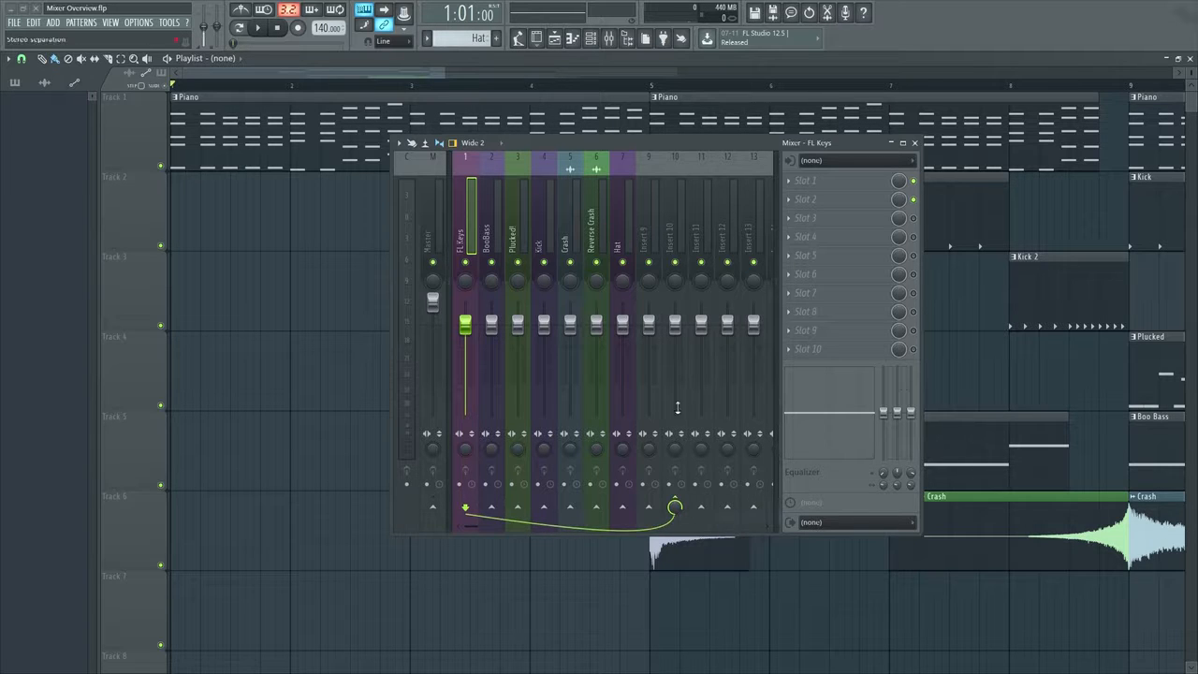
# Select the Insert 9 track and examine its track selection options
pyautogui.click(649, 248)
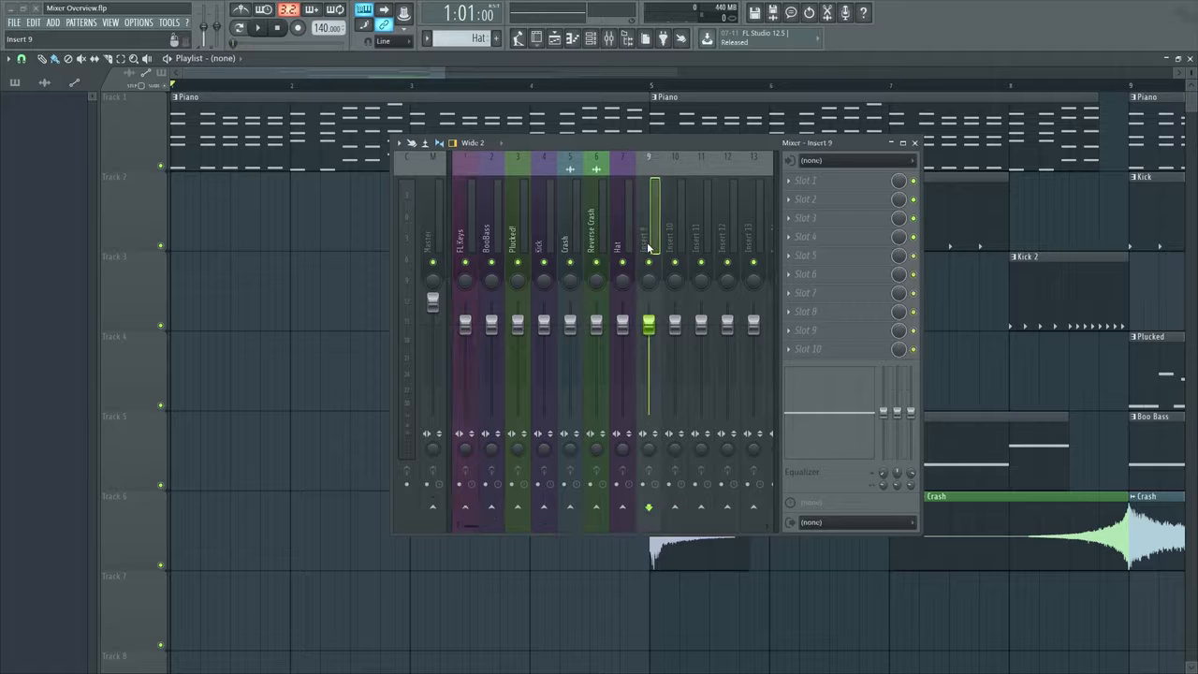
pyautogui.rightClick(649, 248)
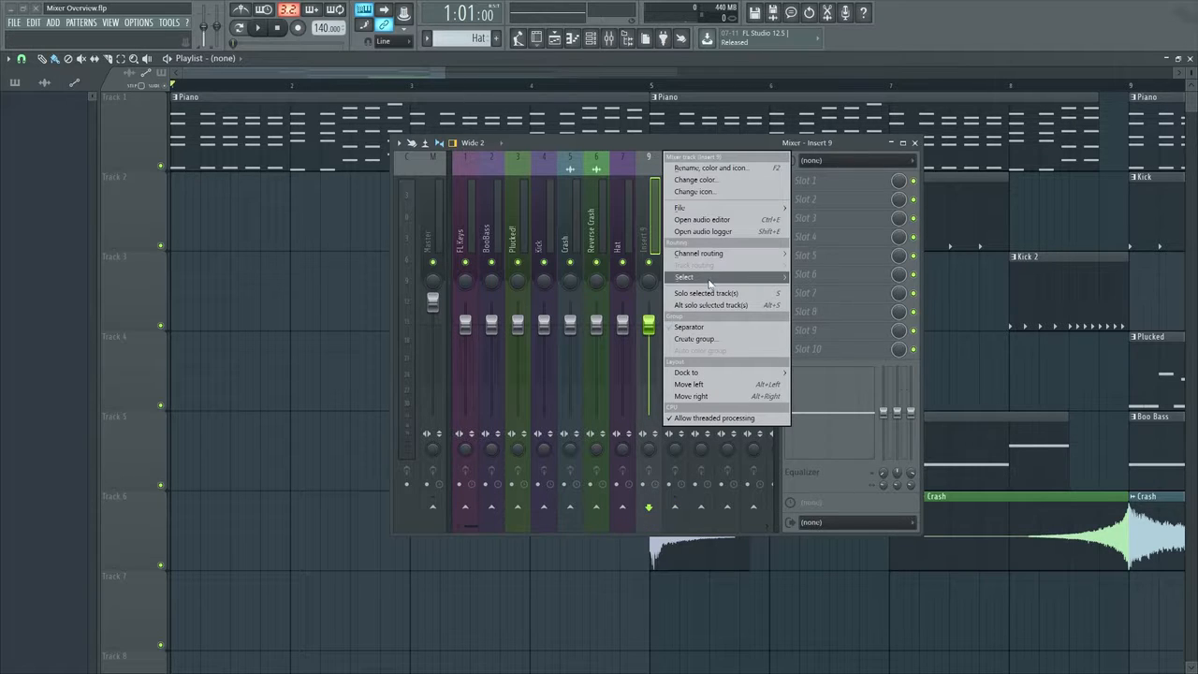
pyautogui.moveTo(711, 281)
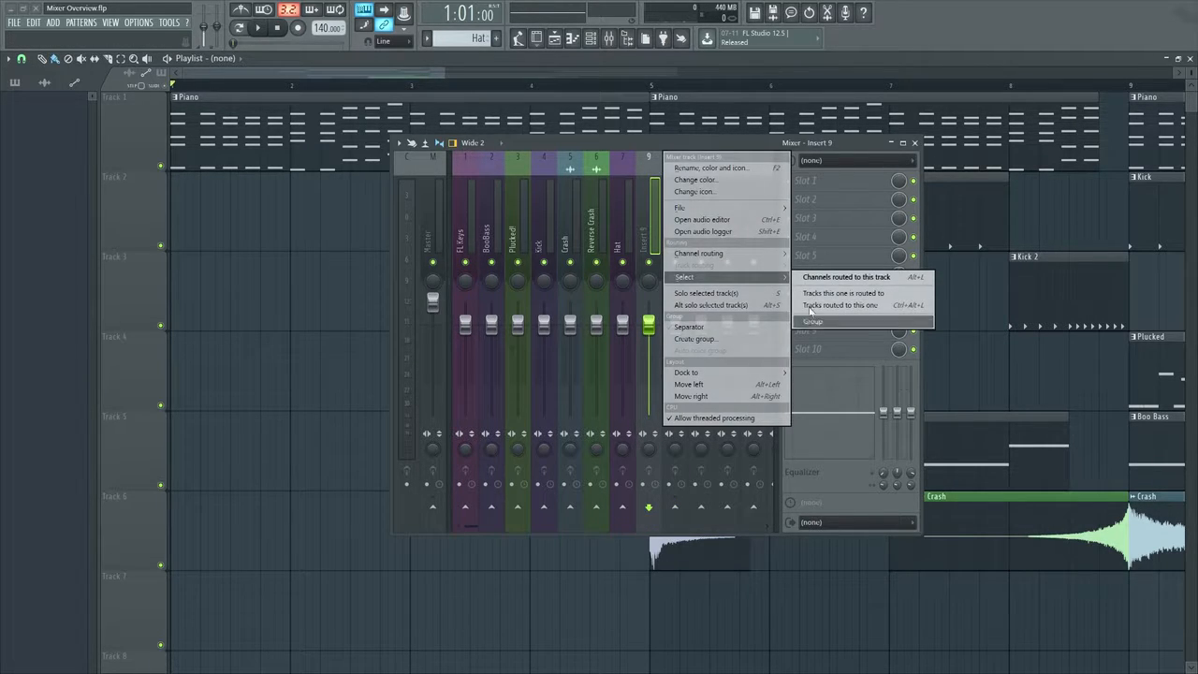
pyautogui.click(663, 145)
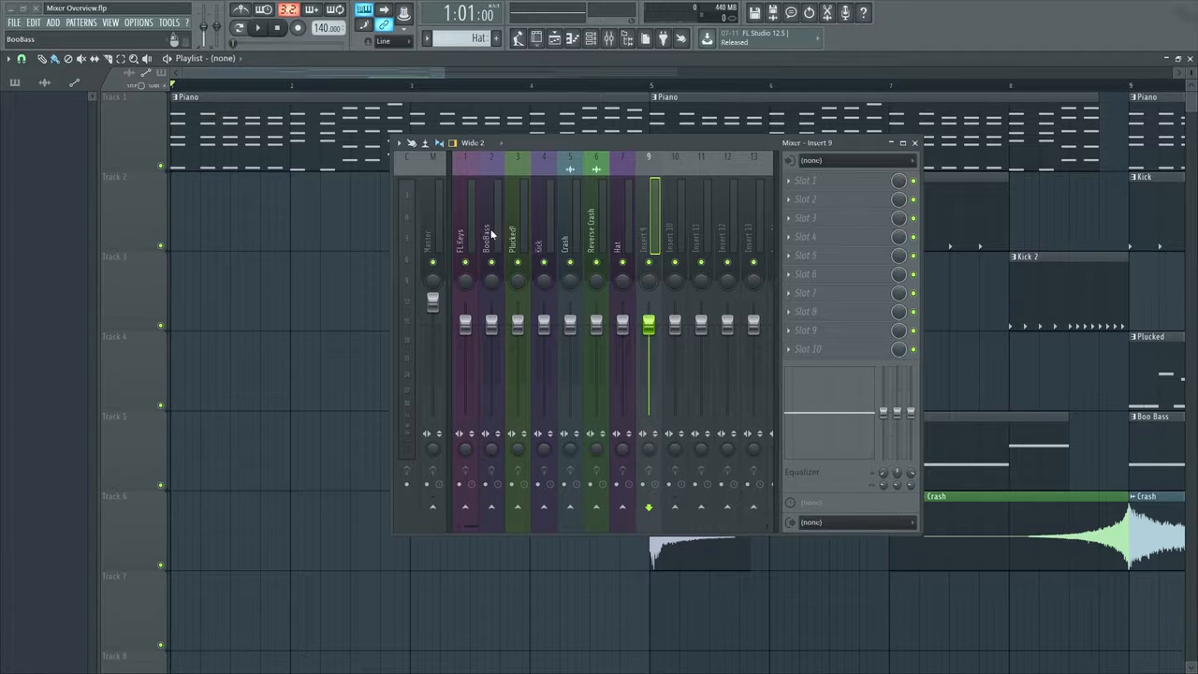
# Disable the FL Keys track's send to Insert 10 and play the song from the start
pyautogui.click(465, 239)
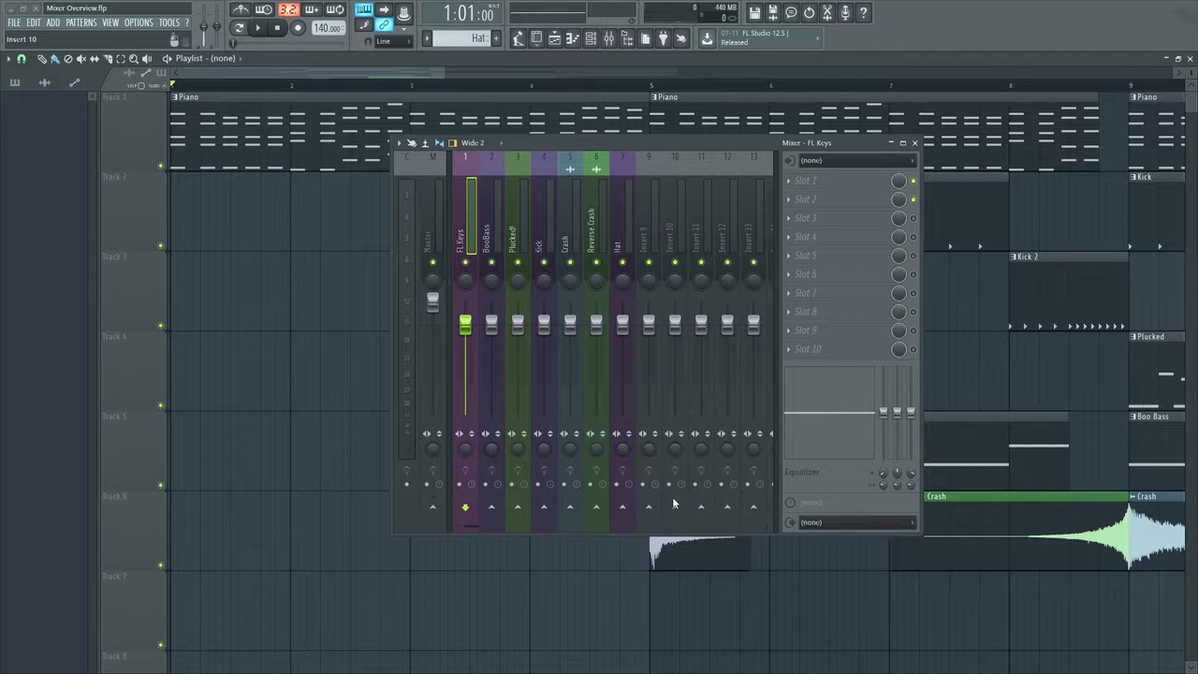
pyautogui.press('space')
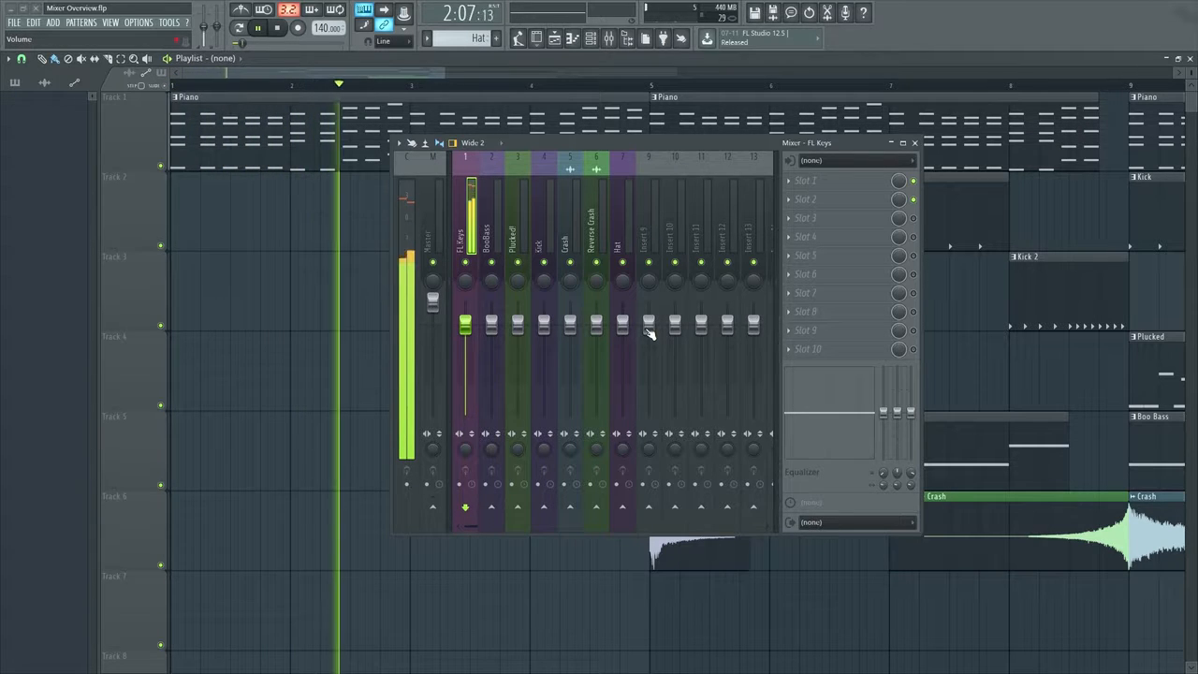
pyautogui.press('space')
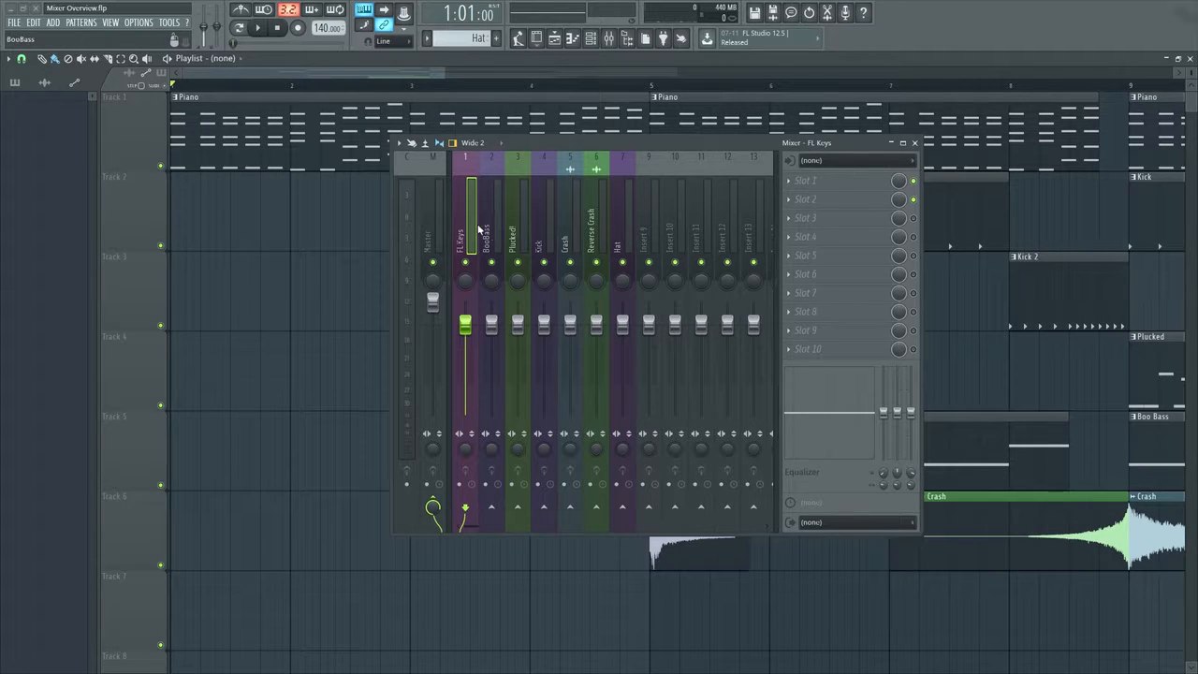
# Load Fruity Delay 3 into effect slot 1 of the FL Keys track and place its window beside the mixer
pyautogui.moveTo(544, 142); pyautogui.dragTo(497, 161)
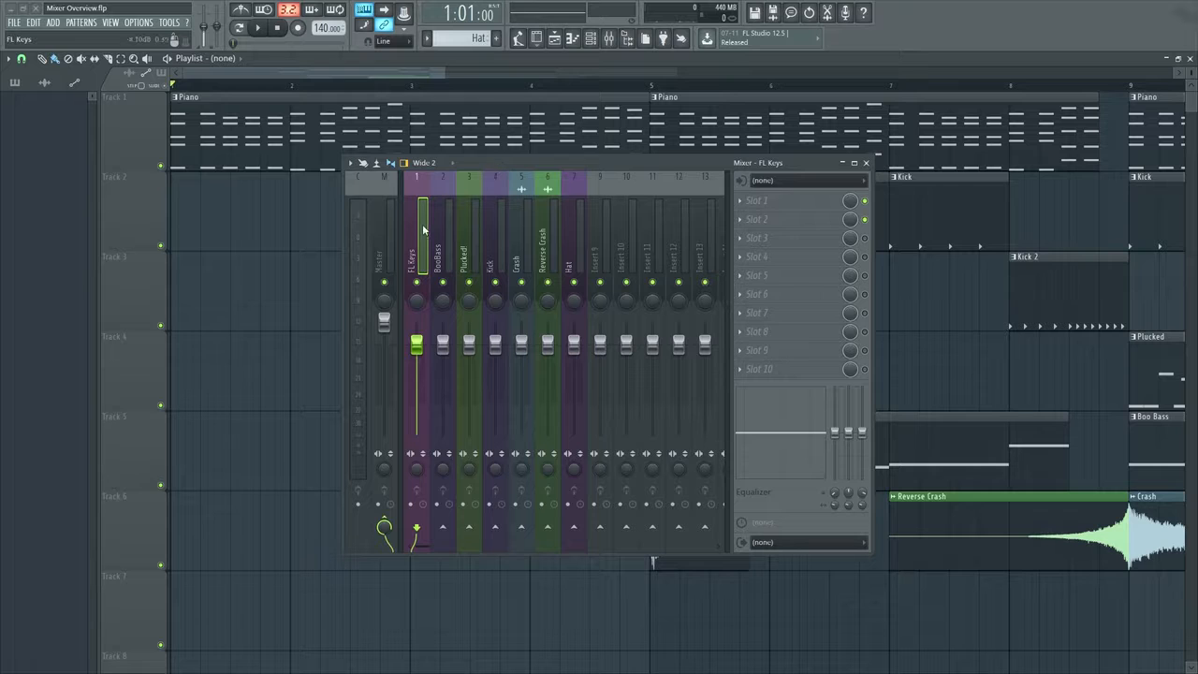
pyautogui.click(784, 202)
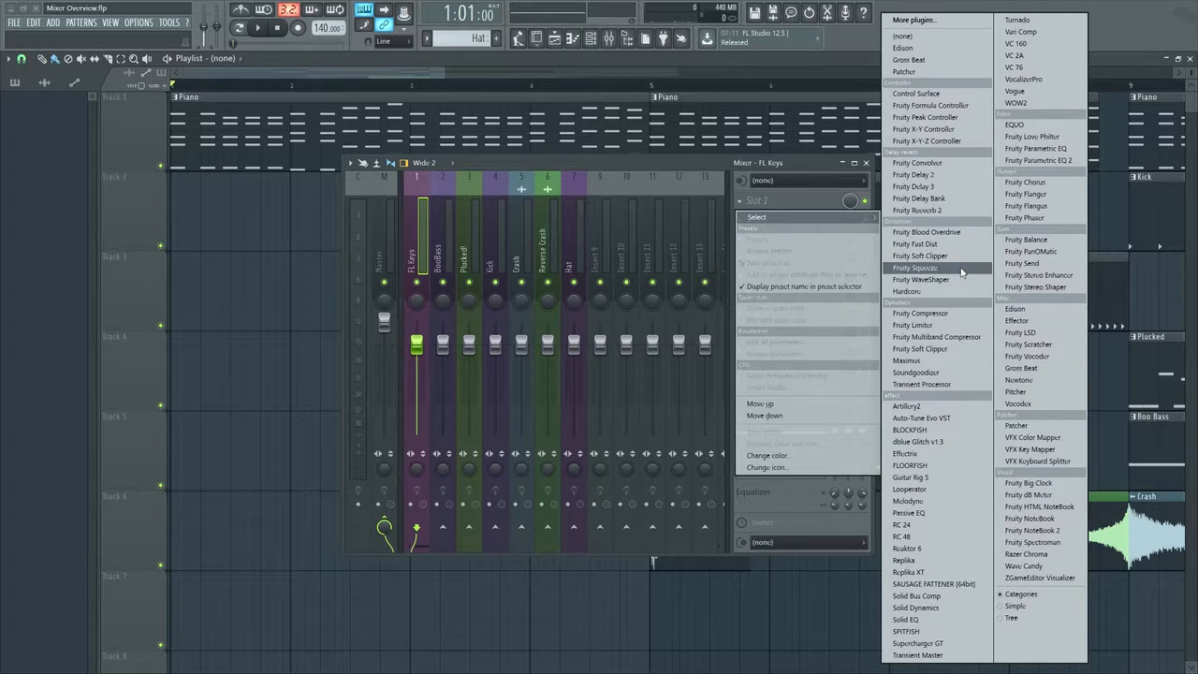
pyautogui.click(948, 191)
pyautogui.moveTo(632, 163); pyautogui.dragTo(831, 138)
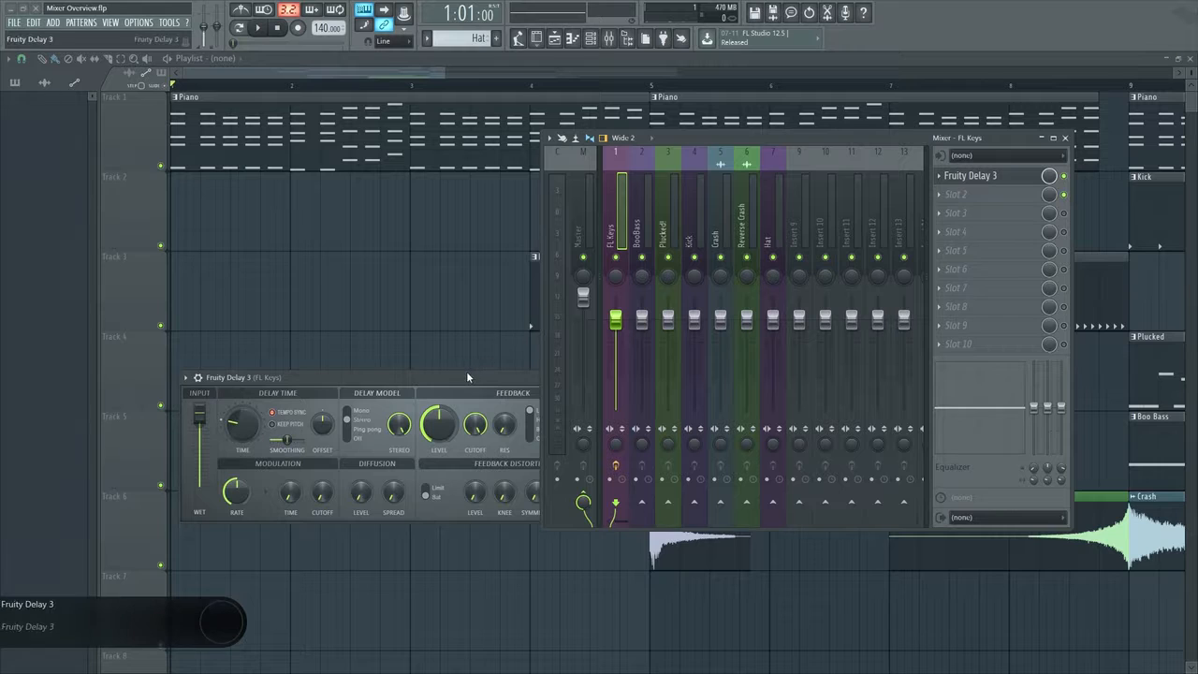
pyautogui.moveTo(464, 371); pyautogui.dragTo(330, 303)
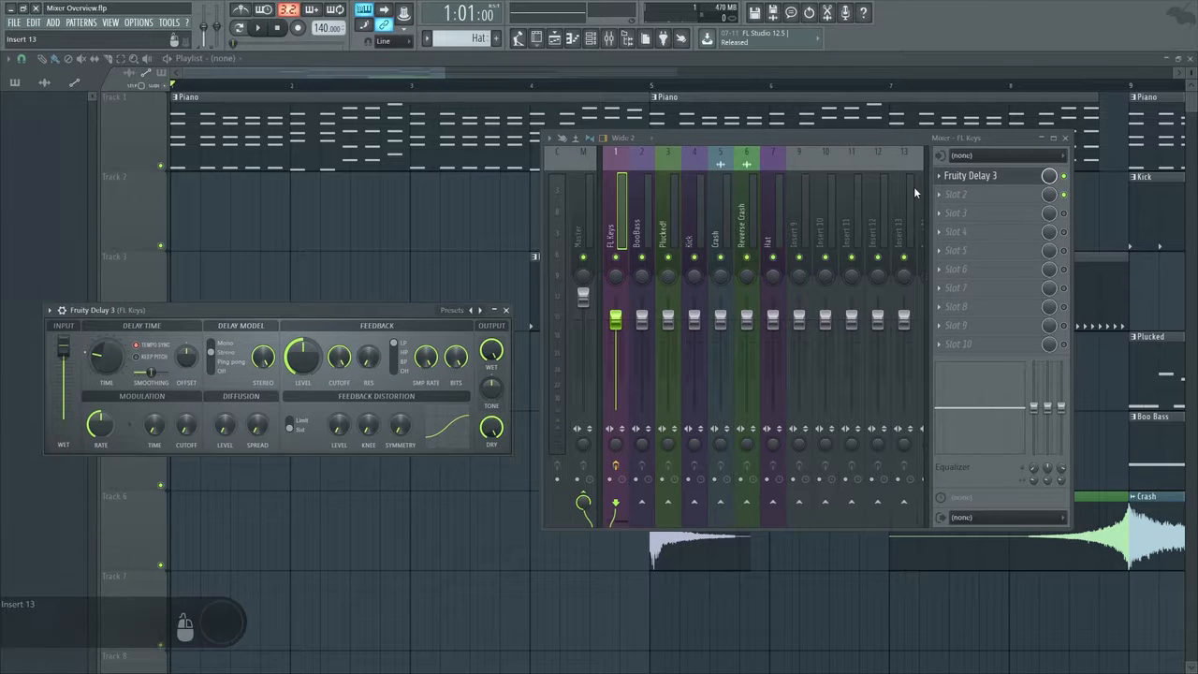
# Play the song to audition the delay on the FL Keys track and close the plugin window
pyautogui.press('space')
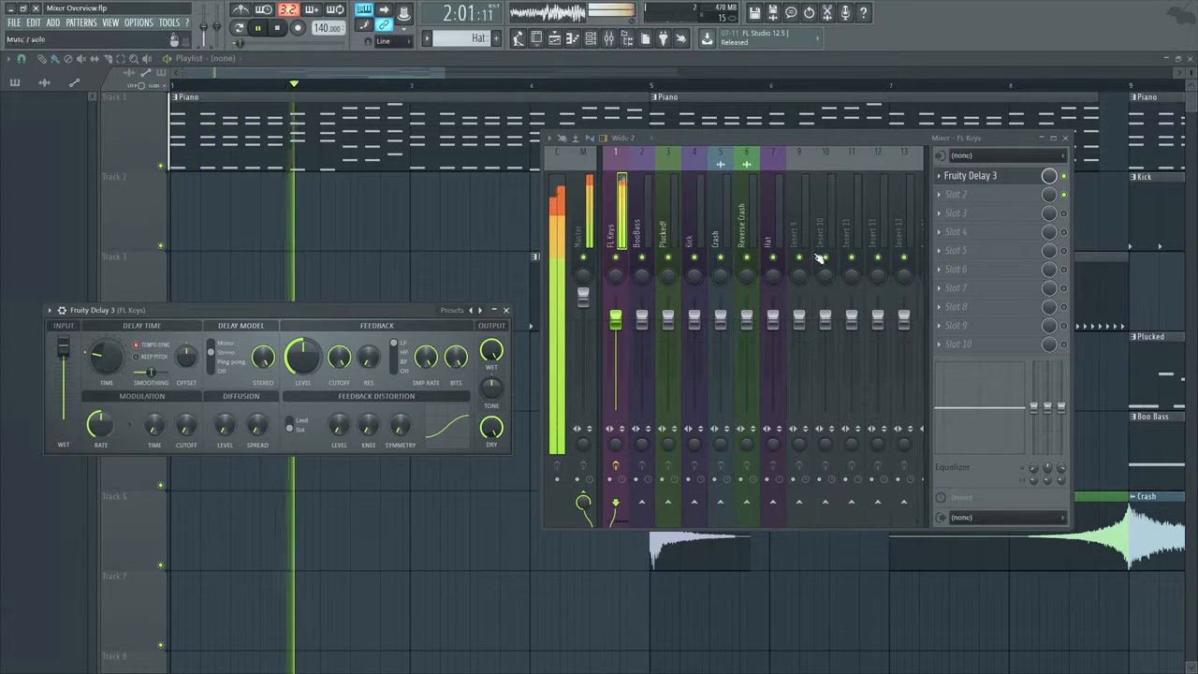
pyautogui.press('space')
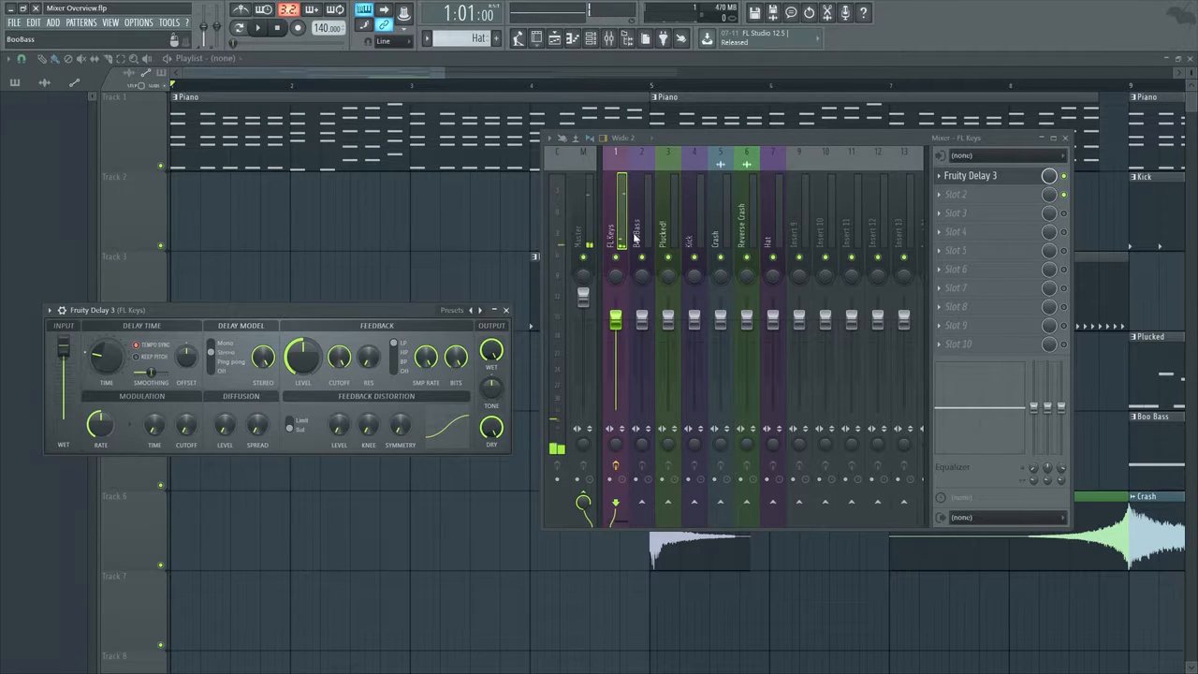
pyautogui.click(506, 310)
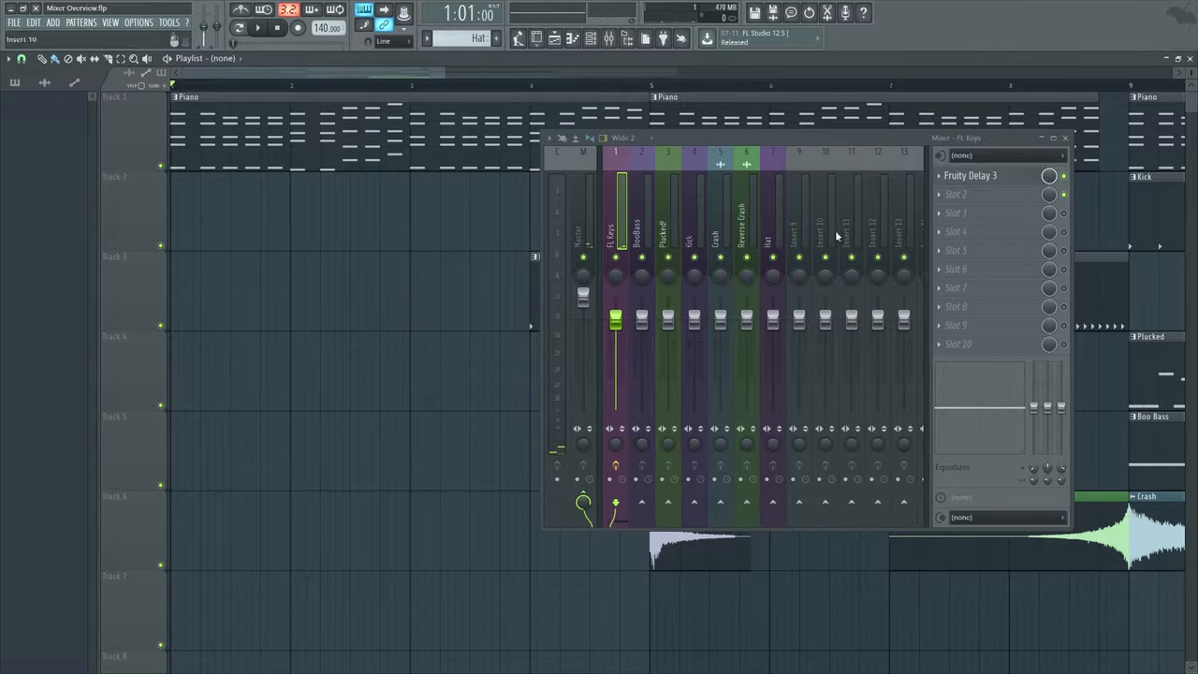
# Remove Fruity Delay 3 from effect slot 1 of the FL Keys track
pyautogui.click(941, 177)
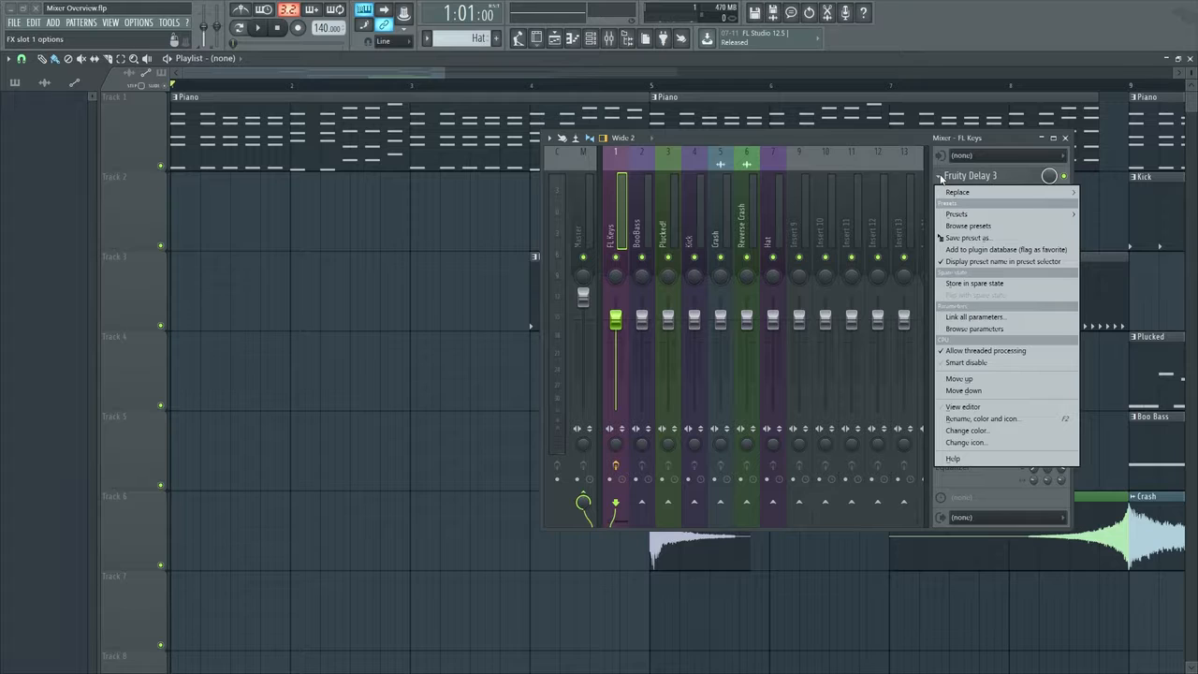
pyautogui.moveTo(956, 192)
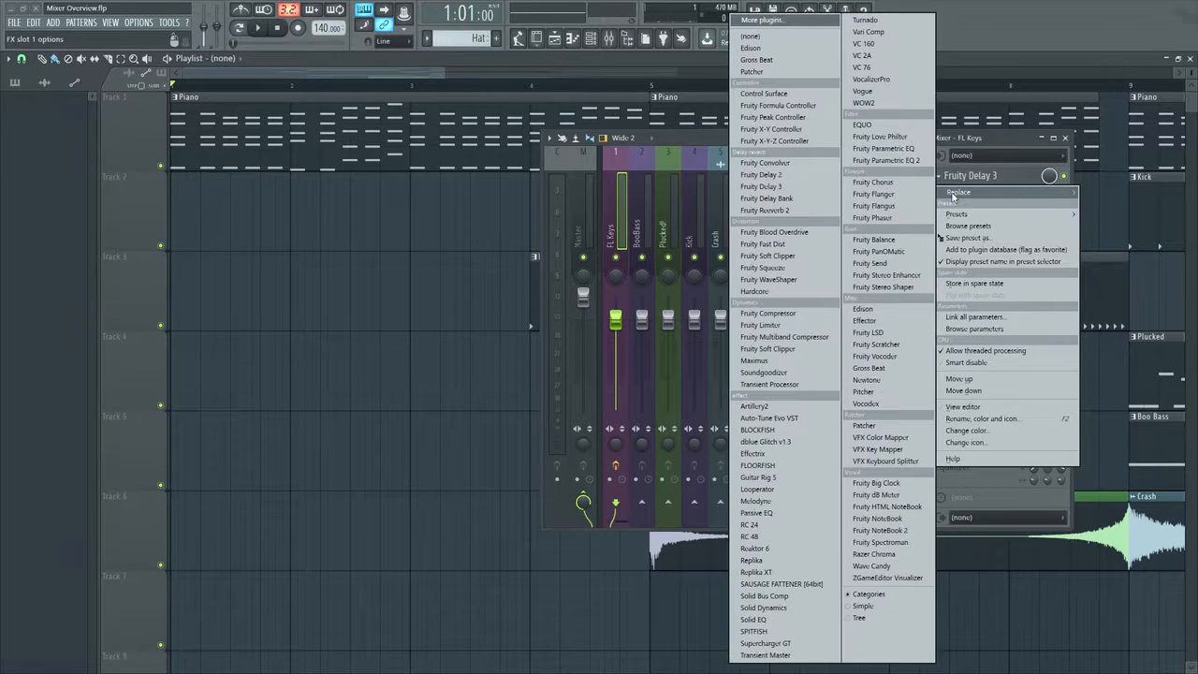
pyautogui.click(766, 37)
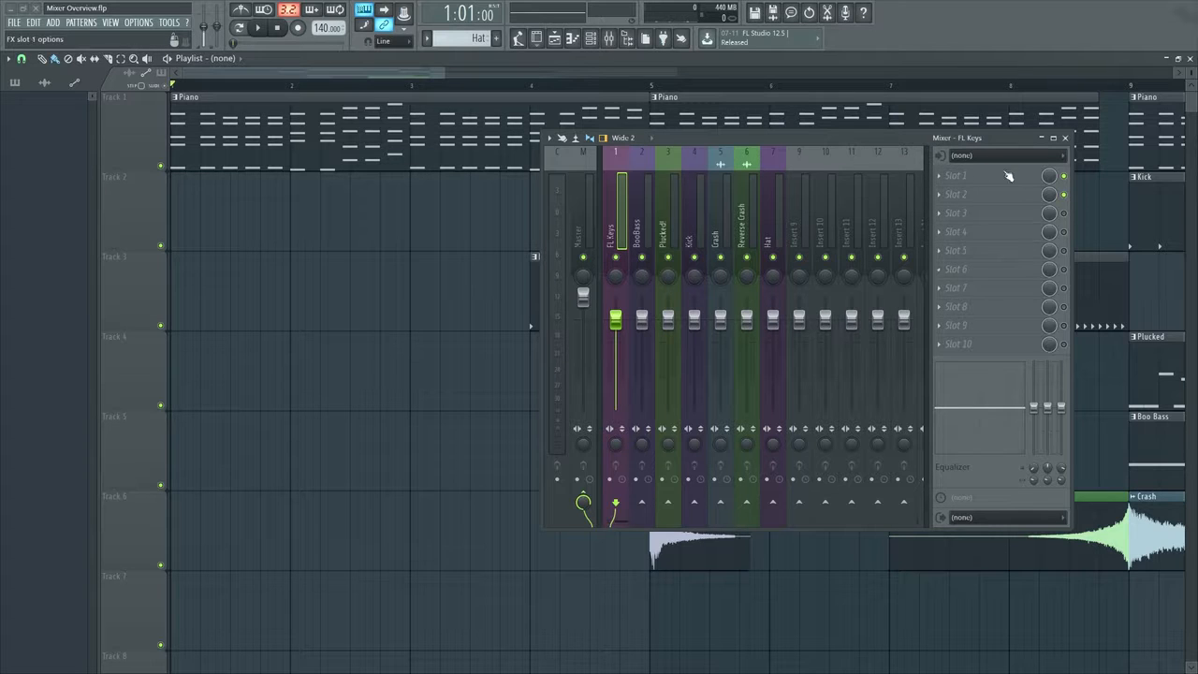
# Load Fruity Delay 3 into effect slot 1 and Fruity Reeverb 2 into slot 2 of the FL Keys track
pyautogui.click(955, 177)
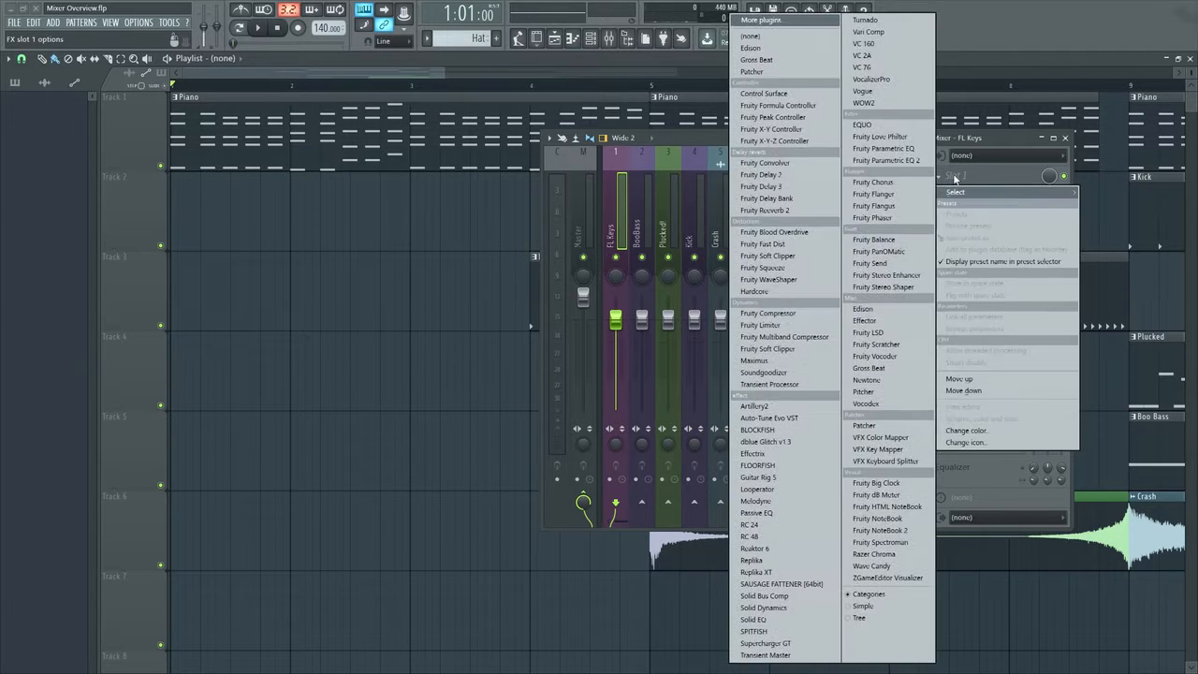
pyautogui.click(786, 186)
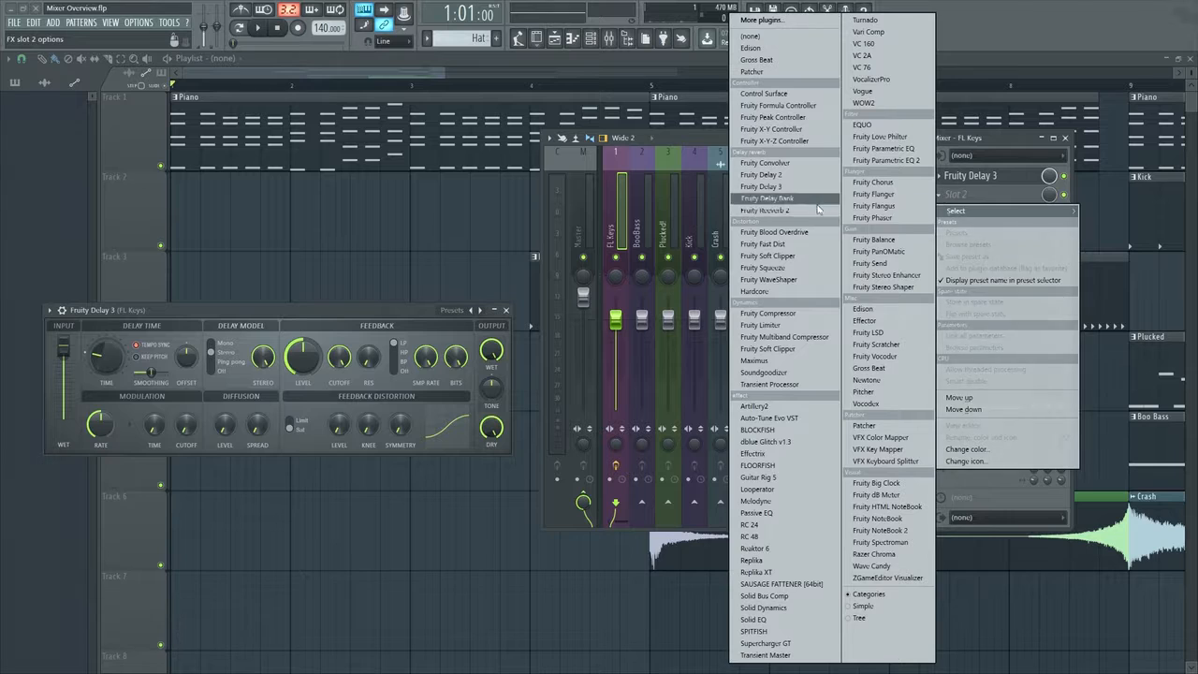
pyautogui.click(776, 209)
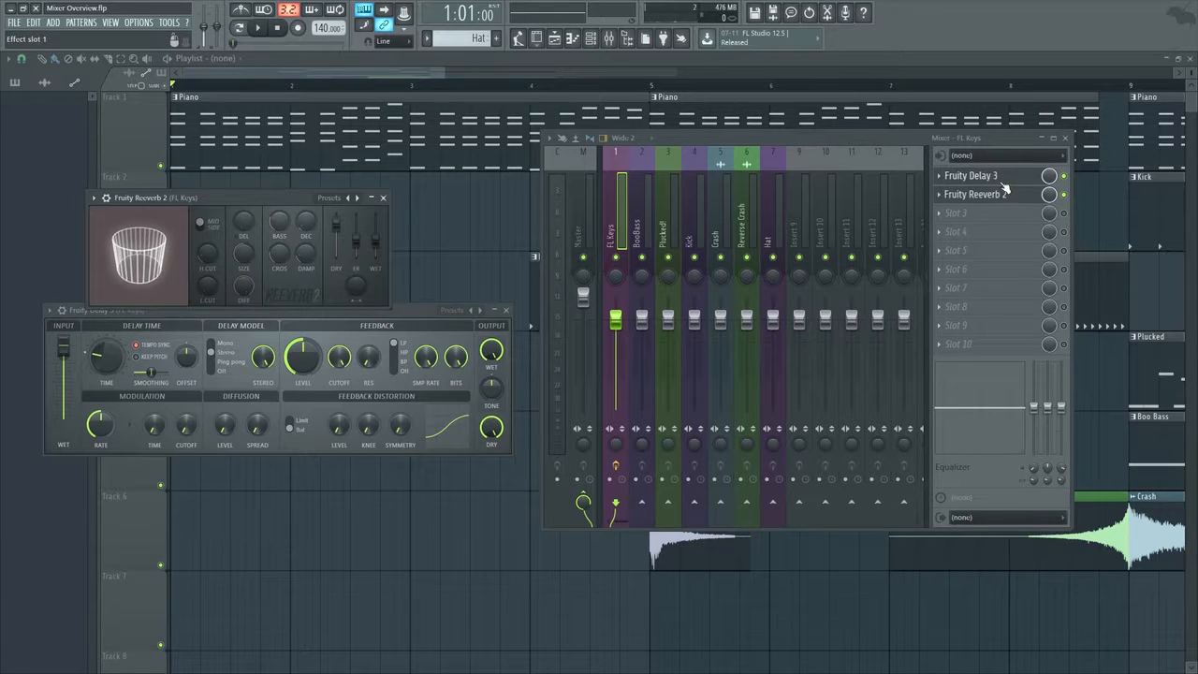
# Try reordering the delay and reverb in the FL Keys effect slots, returning the delay to slot 1
pyautogui.scroll(-2, 1002, 179)
pyautogui.scroll(3, 1002, 215)
pyautogui.scroll(-5, 1004, 178)
pyautogui.scroll(4, 1005, 251)
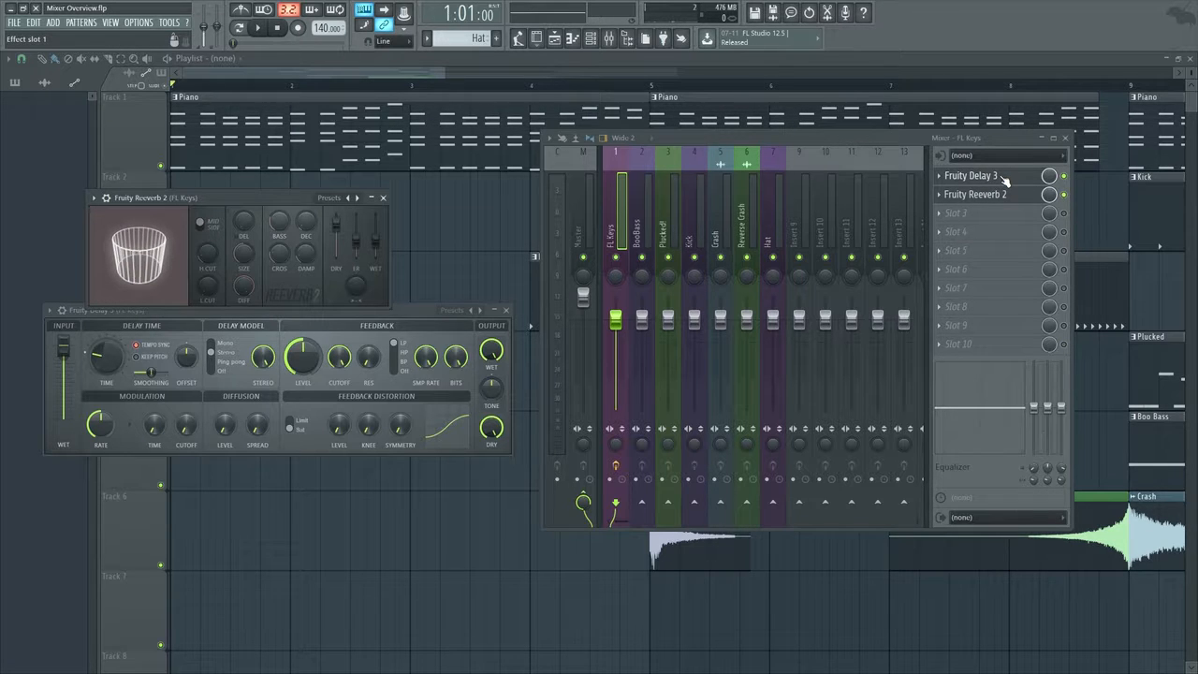
# Copy Fruity Delay 3 with its settings from the FL Keys track to the BooBass track
pyautogui.click(939, 177)
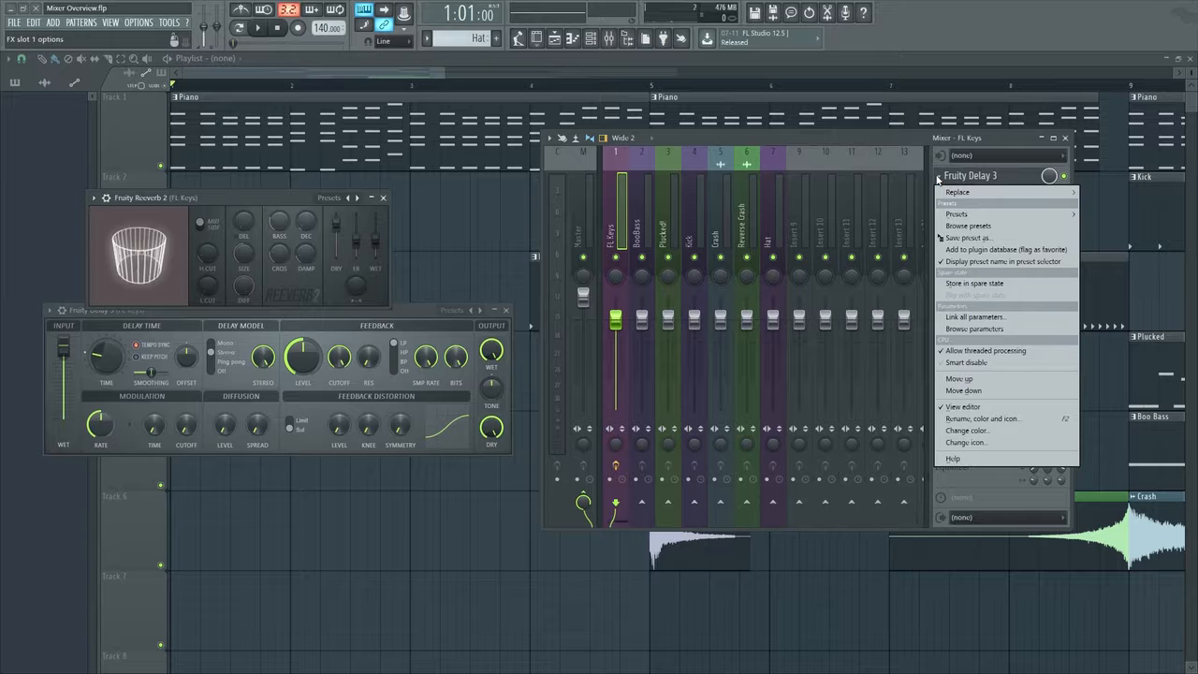
pyautogui.click(938, 178)
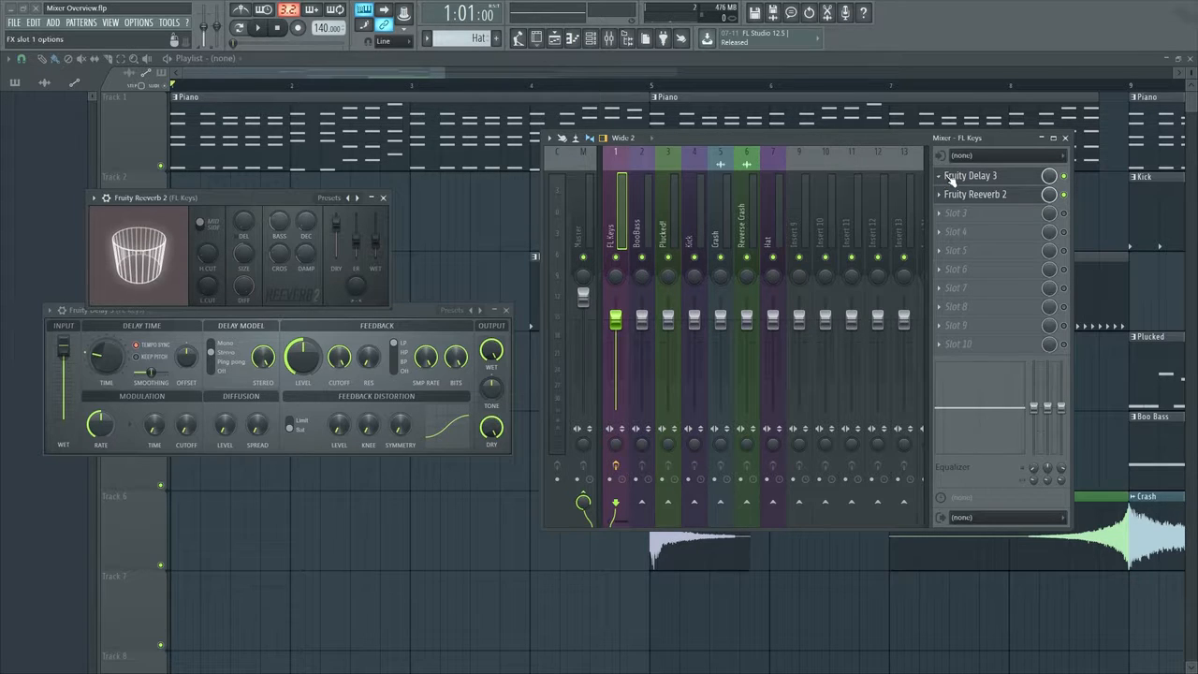
pyautogui.click(975, 177)
pyautogui.click(940, 179)
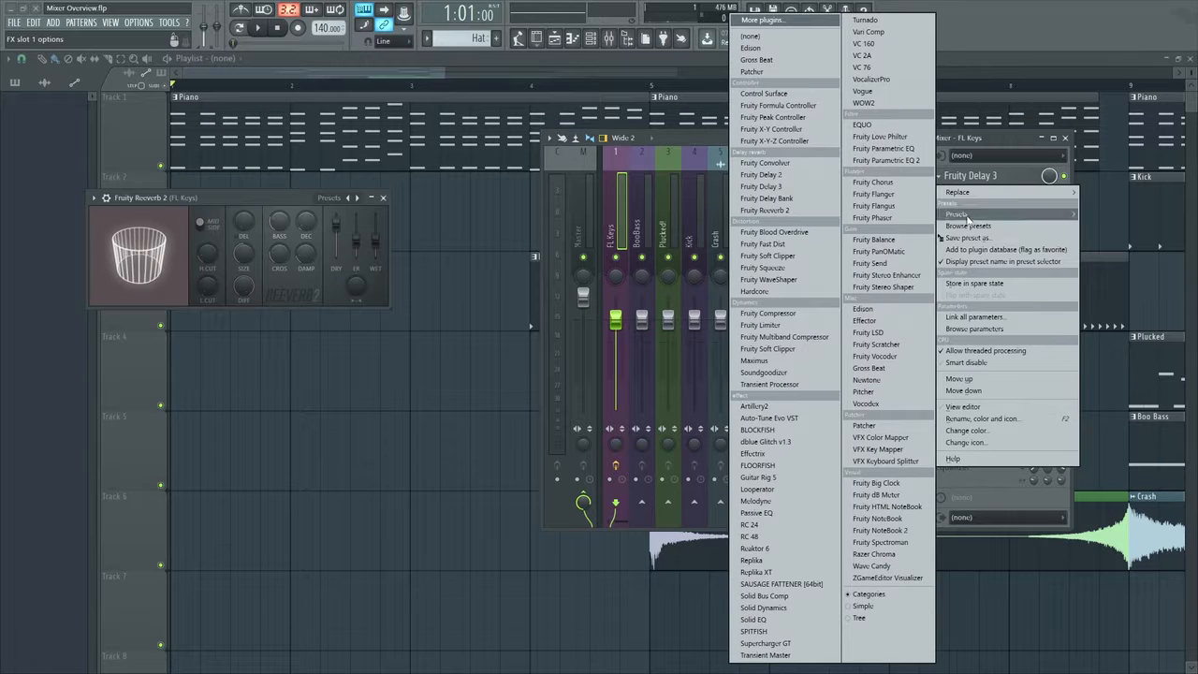
pyautogui.moveTo(980, 240); pyautogui.dragTo(645, 213)
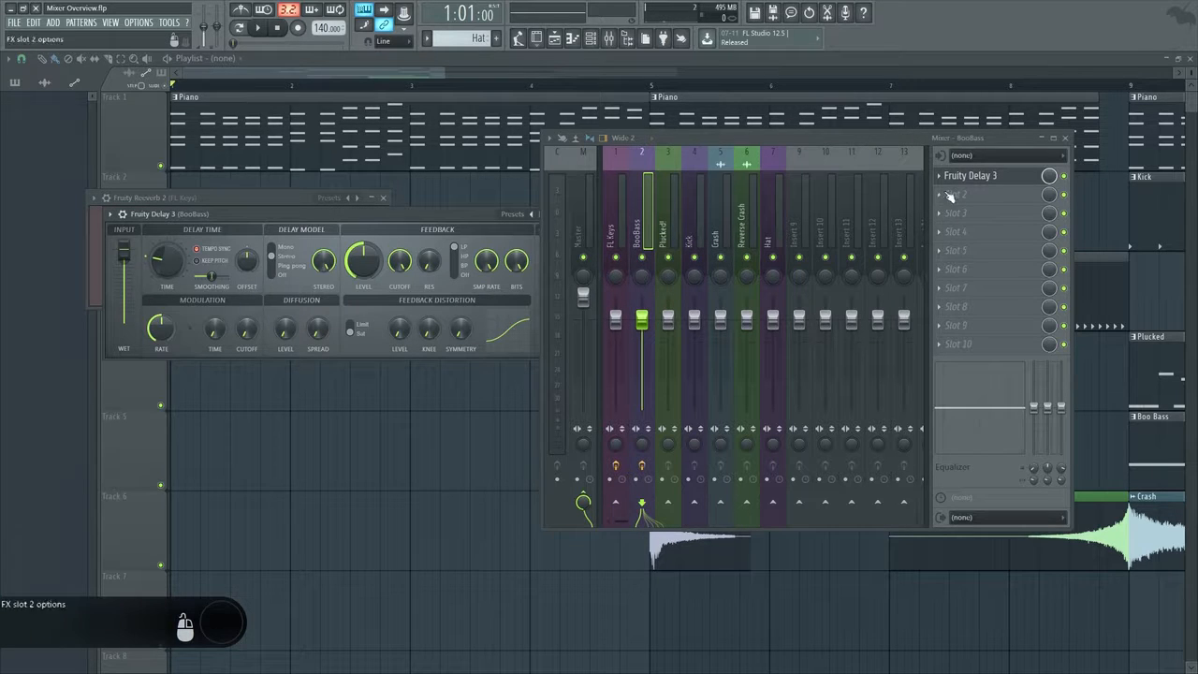
# Compare the effect slots of the FL Keys and BooBass tracks and close the open delay and reverb windows
pyautogui.click(609, 239)
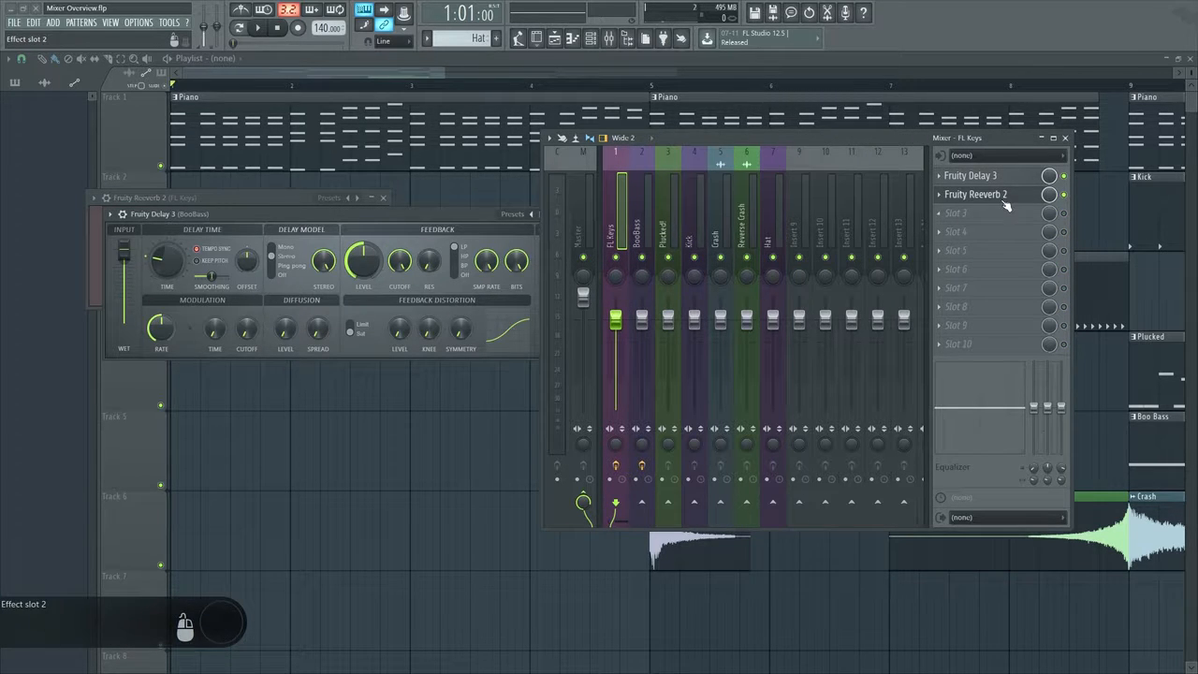
pyautogui.click(646, 216)
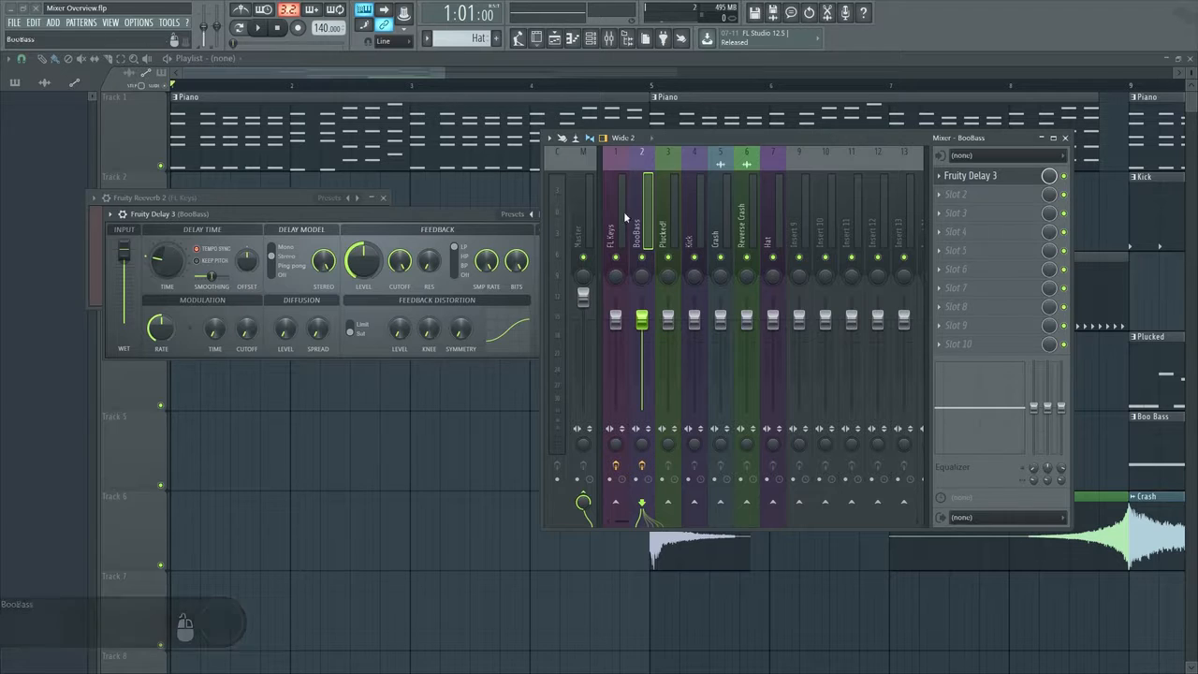
pyautogui.click(612, 211)
pyautogui.moveTo(483, 217); pyautogui.dragTo(366, 359)
pyautogui.click(461, 356)
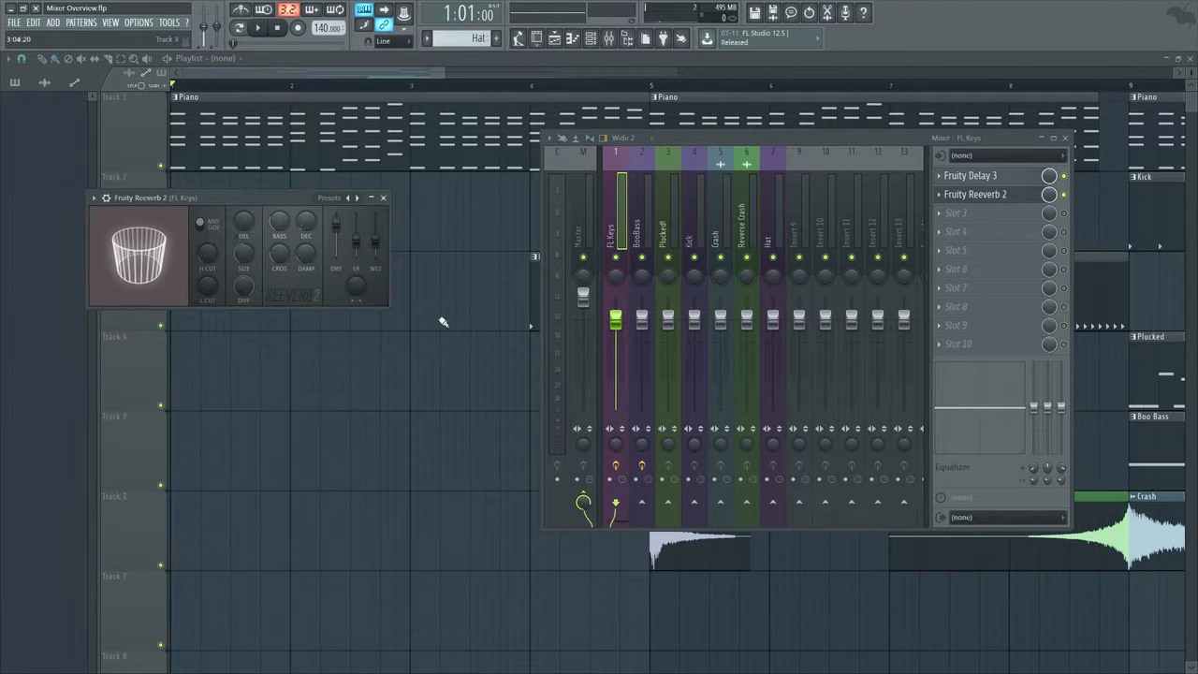
pyautogui.click(383, 197)
pyautogui.click(652, 211)
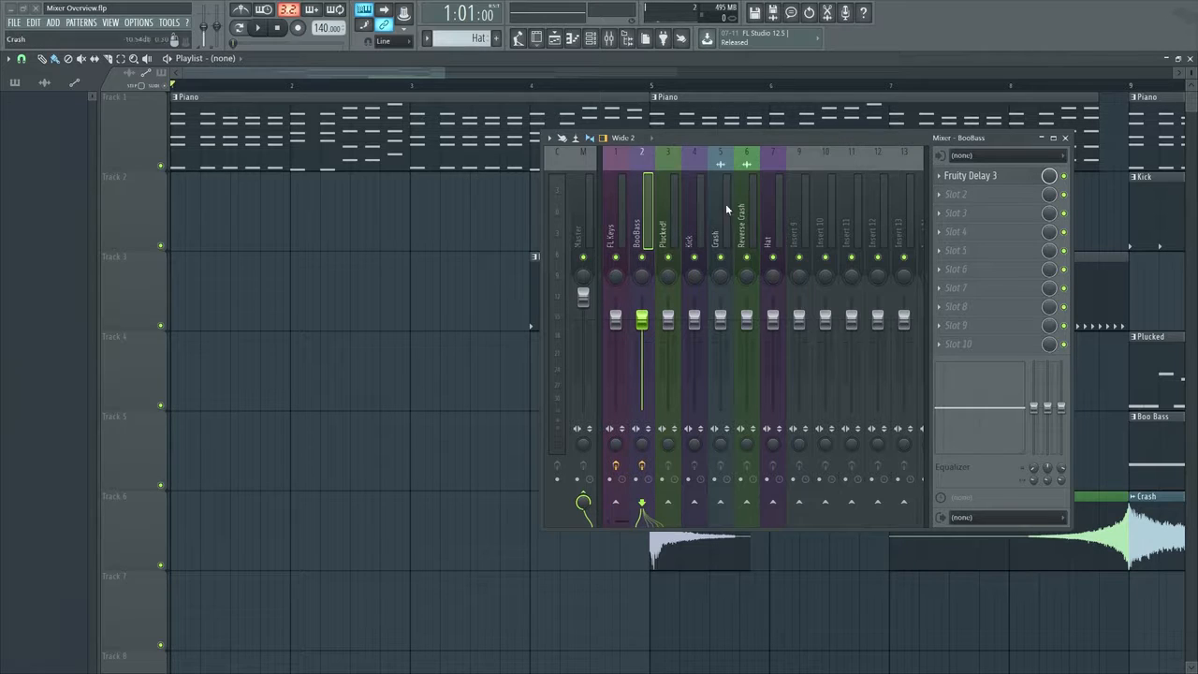
# Reset the BooBass mixer track by copying the empty Insert 10 mixer track state onto it
pyautogui.click(821, 214)
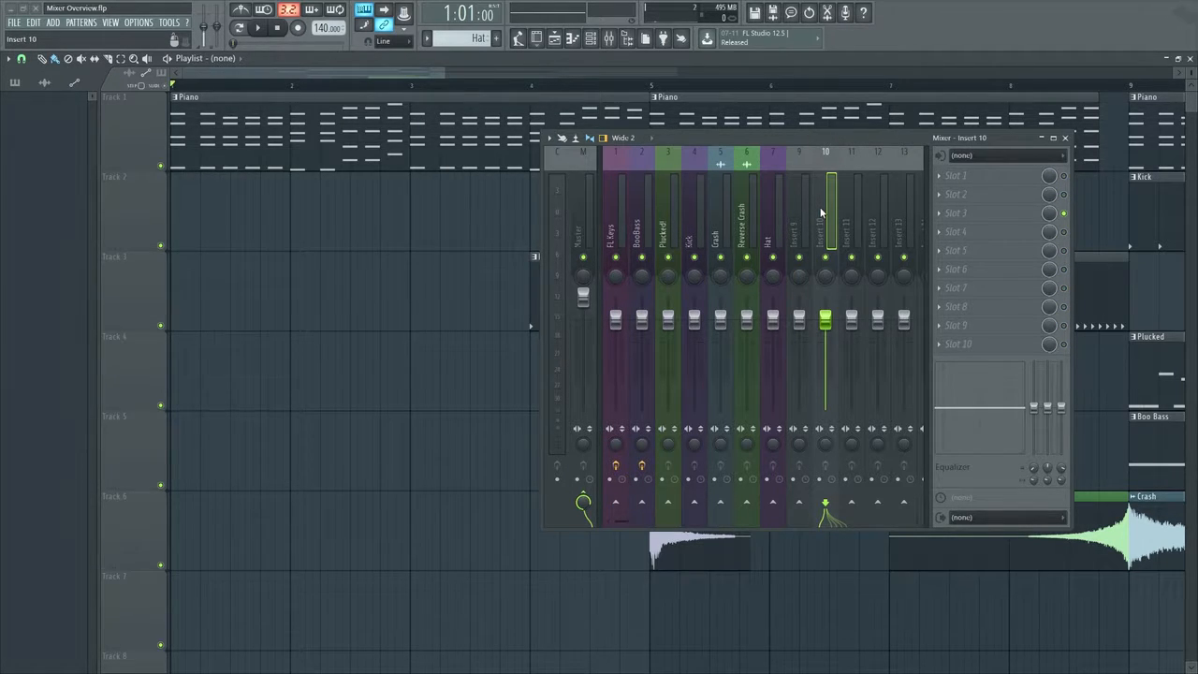
pyautogui.rightClick(826, 227)
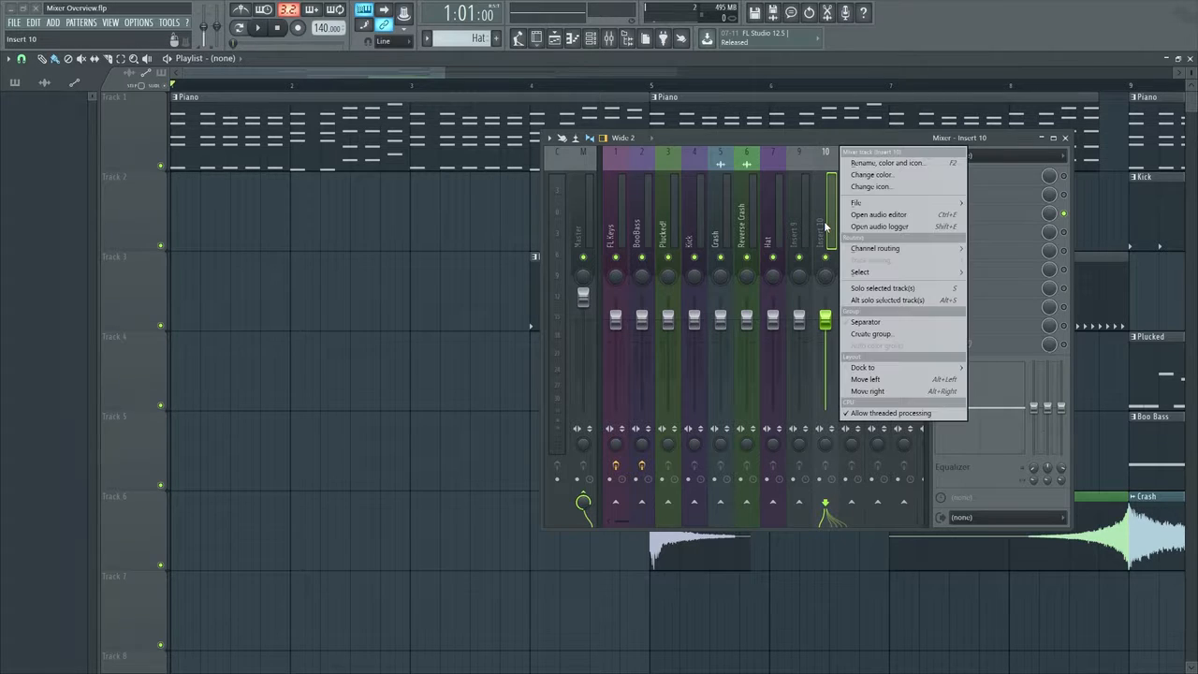
pyautogui.moveTo(871, 208)
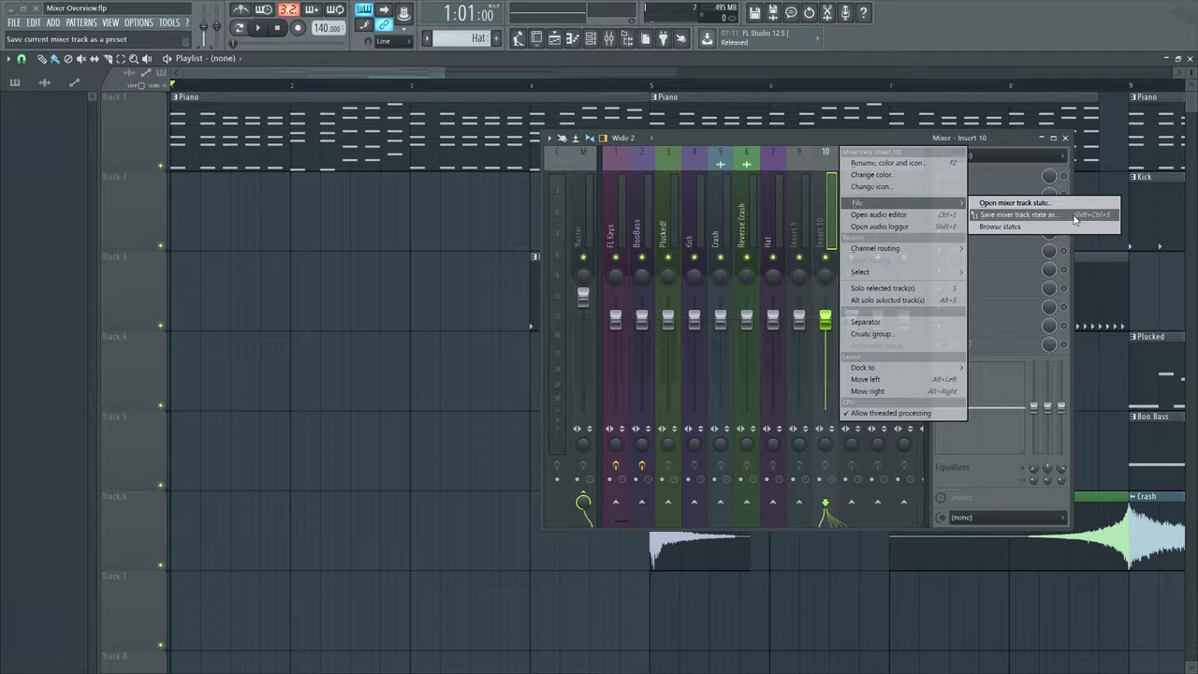
pyautogui.moveTo(1075, 219); pyautogui.dragTo(638, 197)
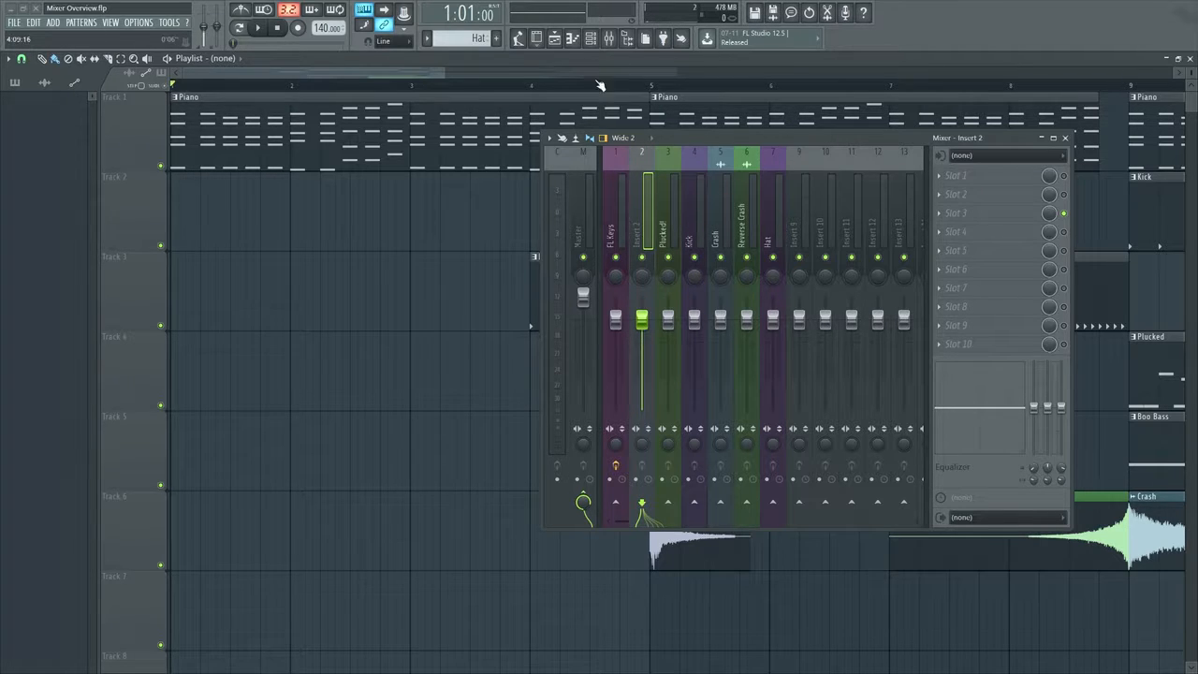
# Show the channel rack beside the mixer and play the song briefly from the start
pyautogui.click(591, 40)
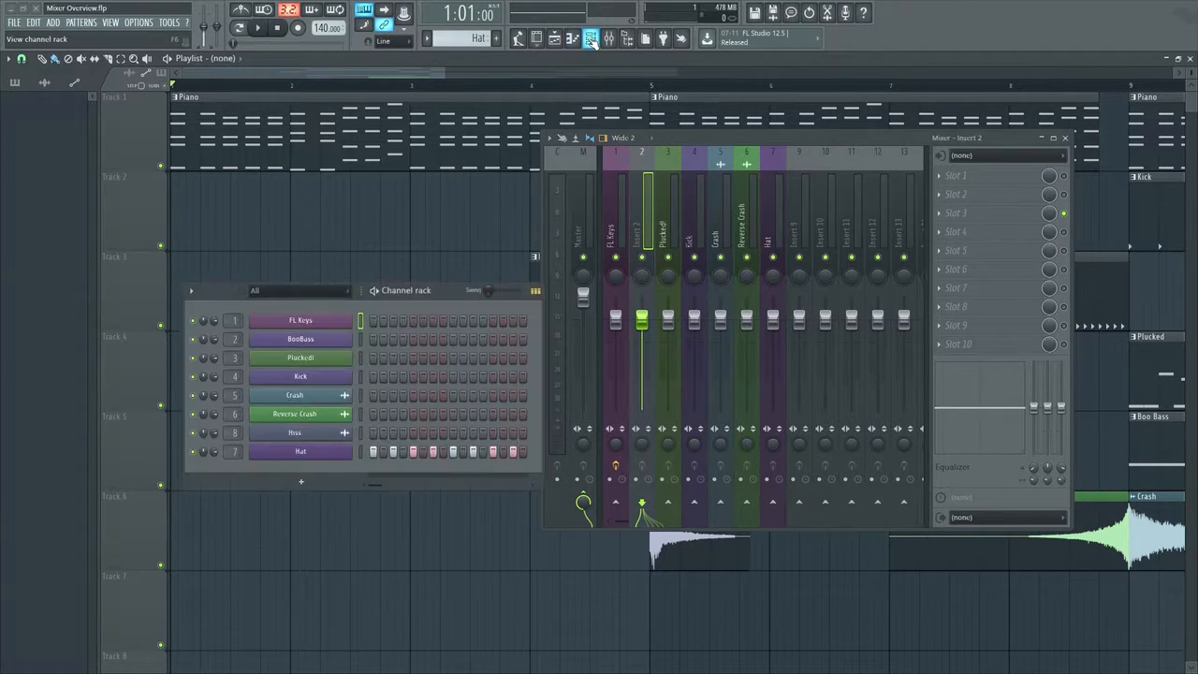
pyautogui.moveTo(426, 291); pyautogui.dragTo(396, 268)
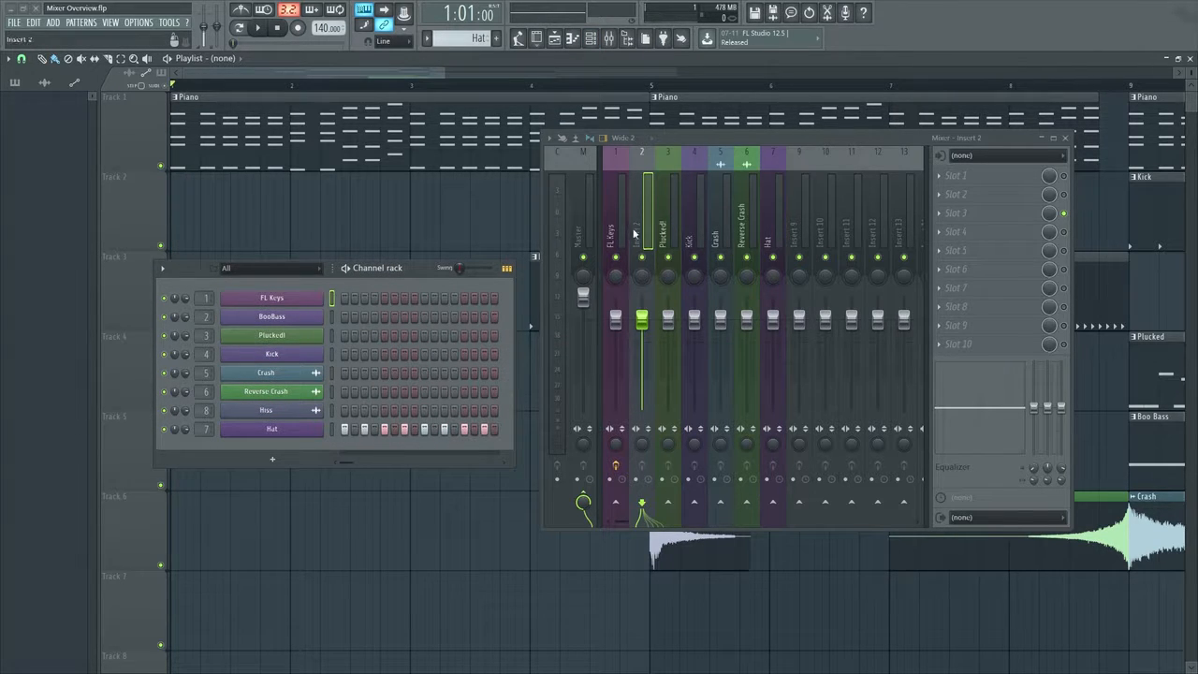
pyautogui.press('space')
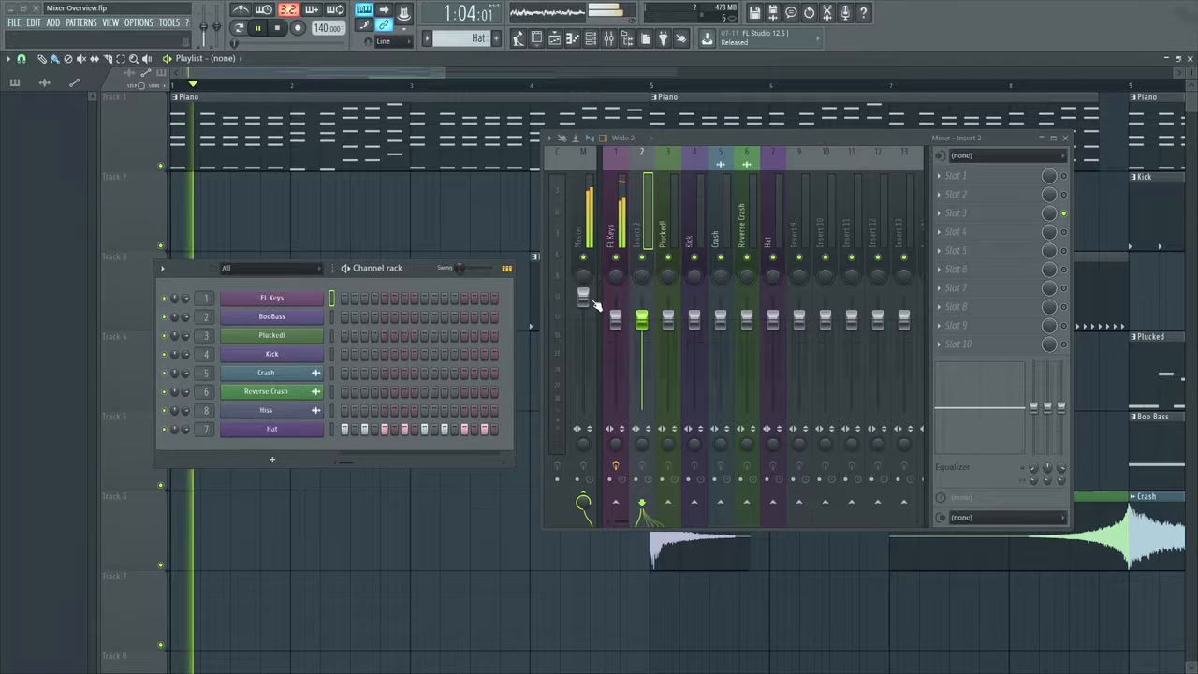
pyautogui.press('space')
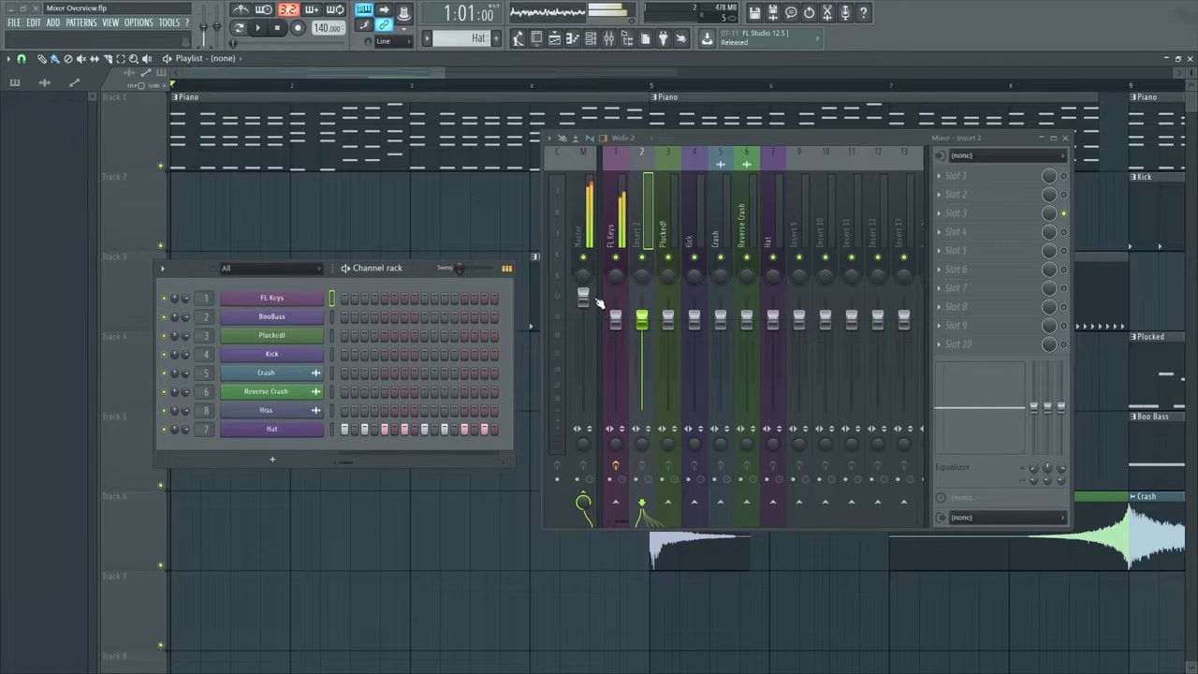
# Assign the BooBass channel to mixer track 2 again from its plugin window and close that window
pyautogui.click(300, 320)
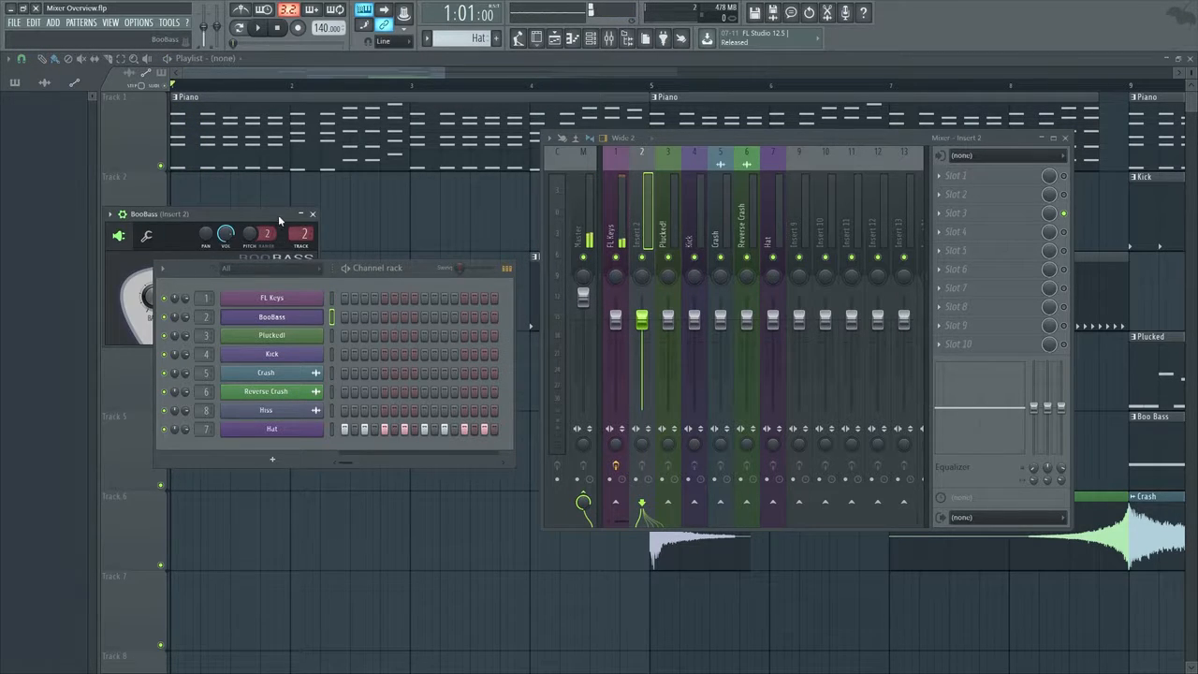
pyautogui.moveTo(279, 220); pyautogui.dragTo(363, 81)
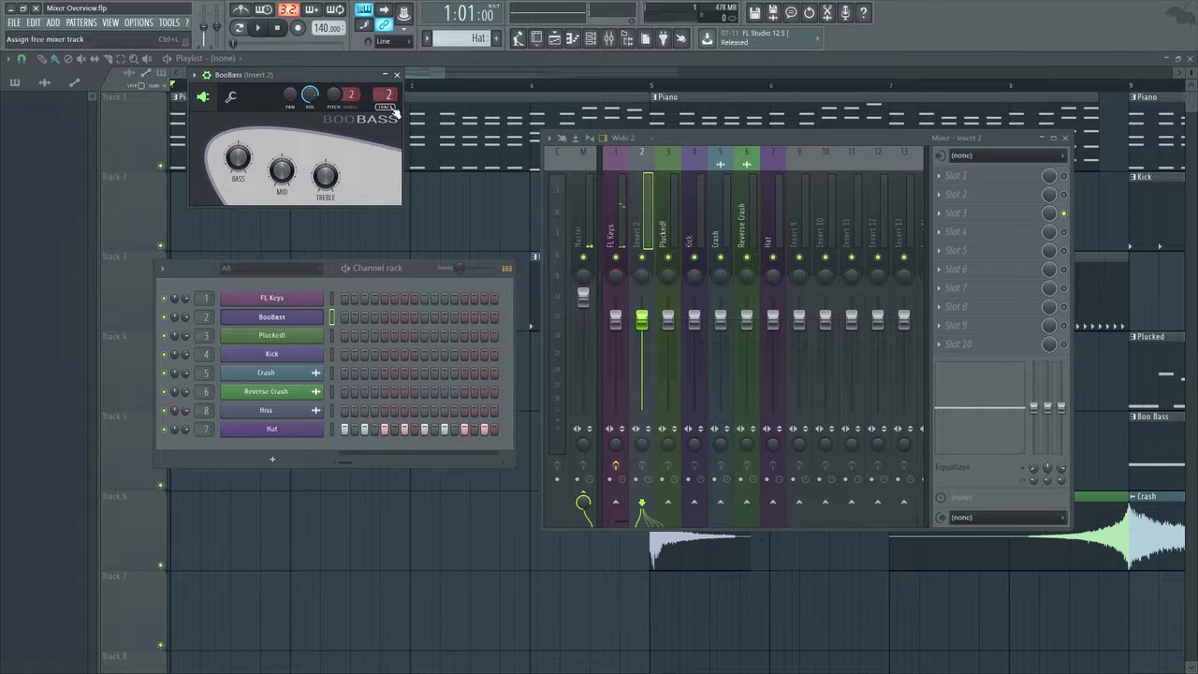
pyautogui.click(388, 106)
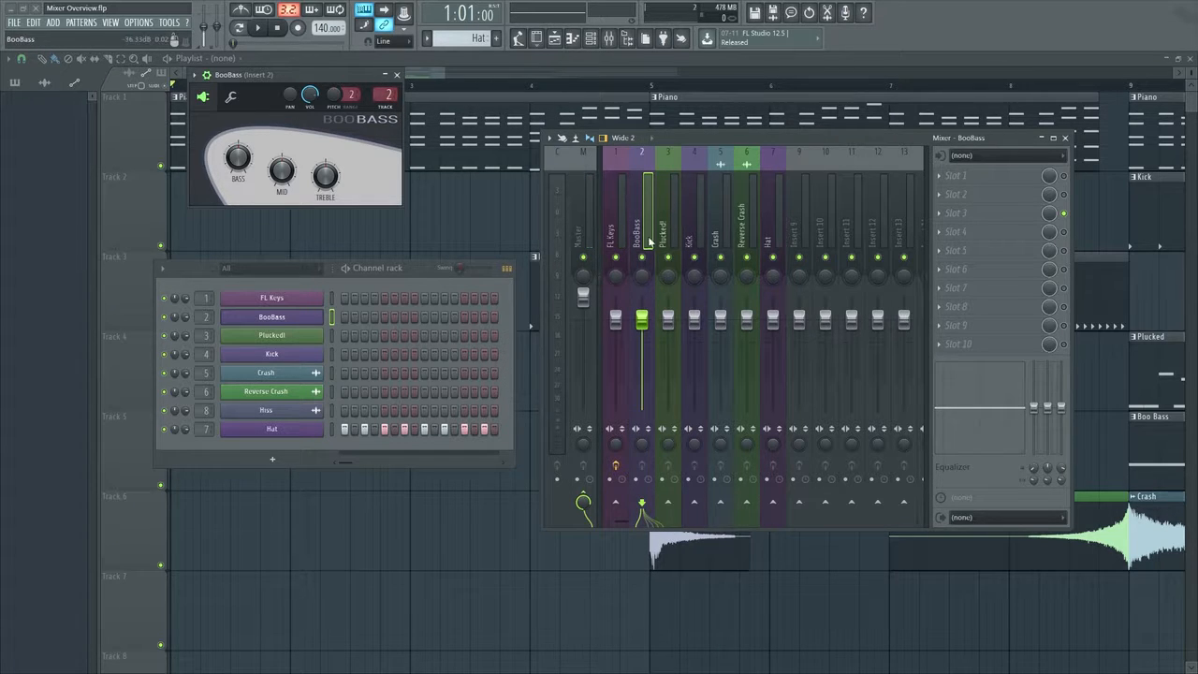
pyautogui.click(396, 74)
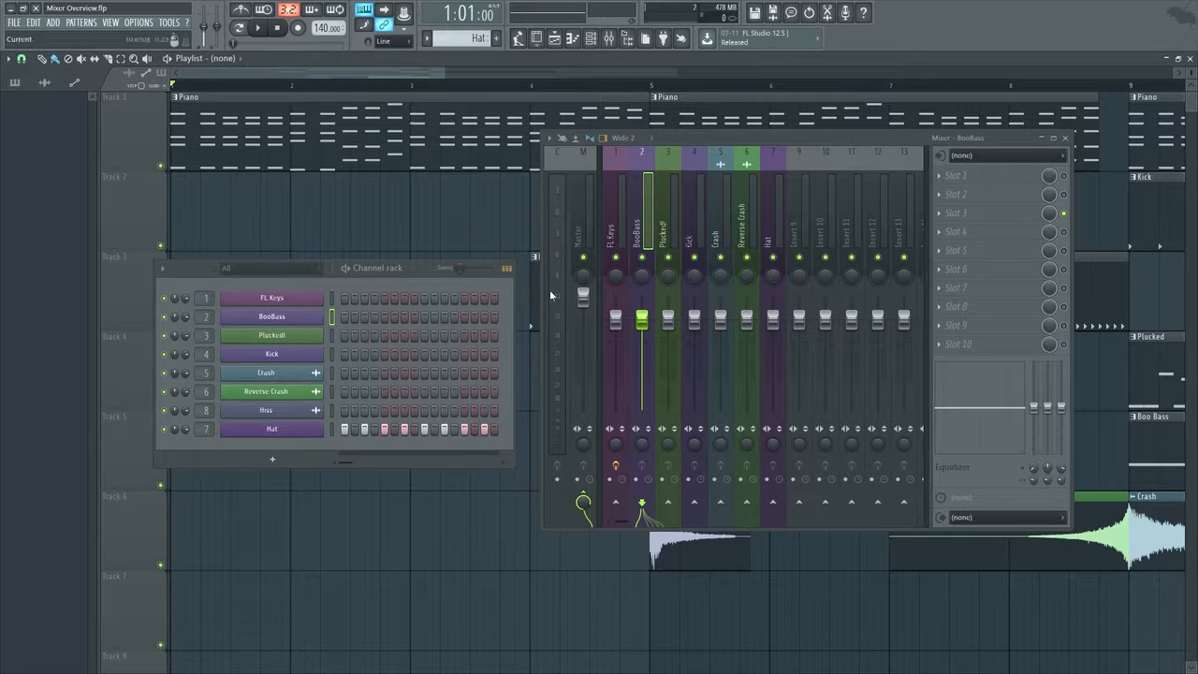
# Hide the channel rack and move the mixer window toward the middle of the playlist
pyautogui.click(556, 39)
pyautogui.click(557, 40)
pyautogui.click(572, 39)
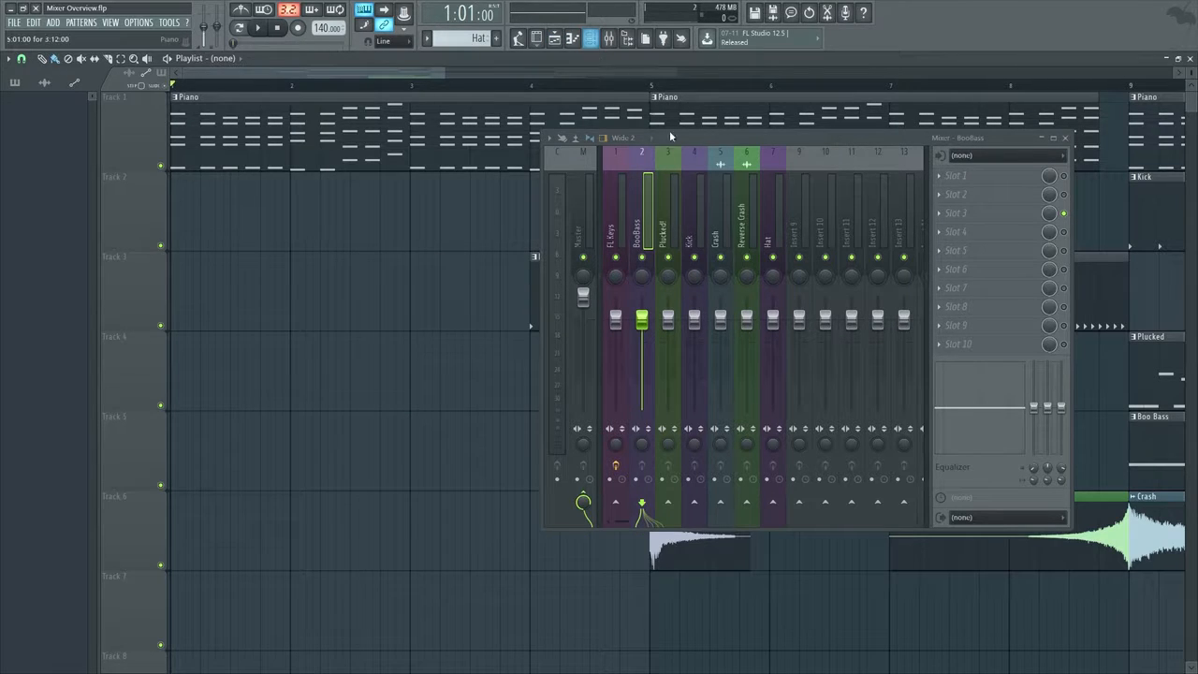
pyautogui.moveTo(754, 137); pyautogui.dragTo(552, 131)
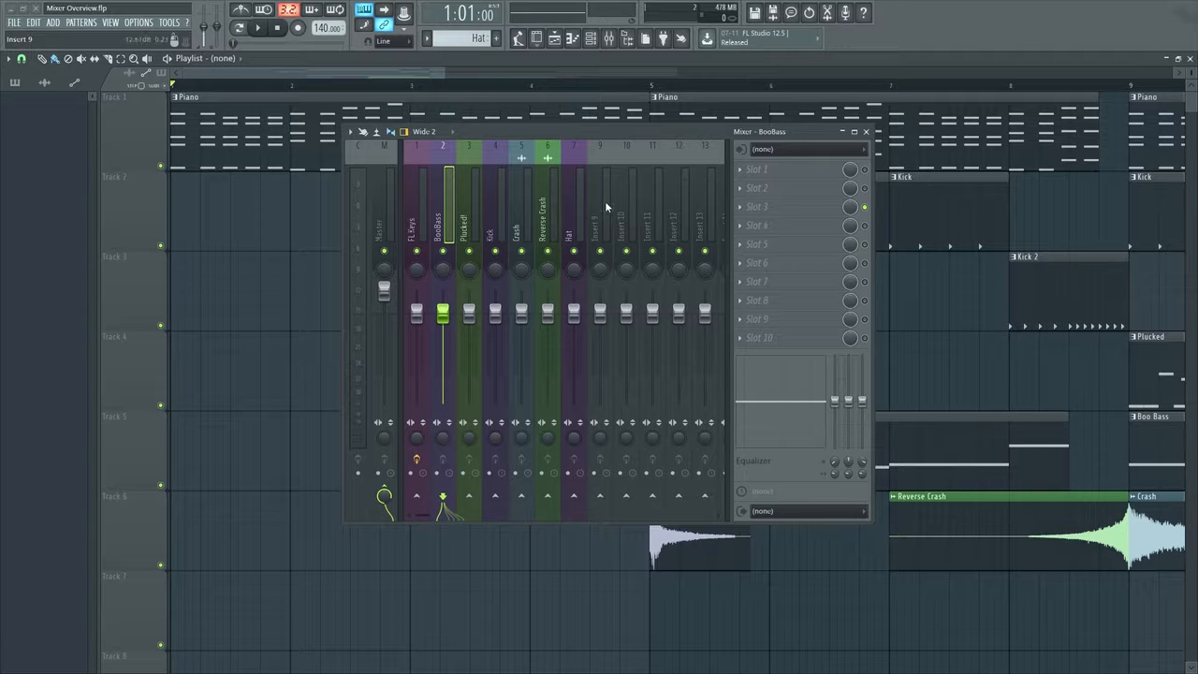
# Dock the BooBass track to the left side of the mixer and check the docking by moving through the tracks
pyautogui.click(418, 208)
pyautogui.click(444, 212)
pyautogui.rightClick(446, 212)
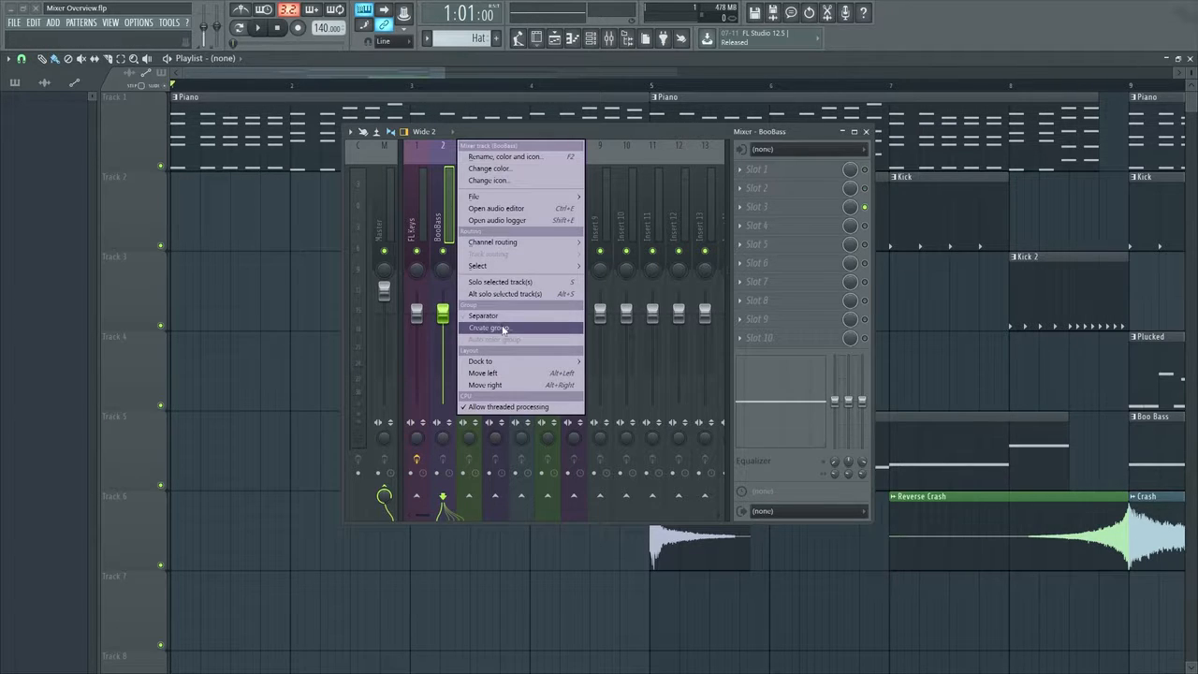
pyautogui.moveTo(503, 365)
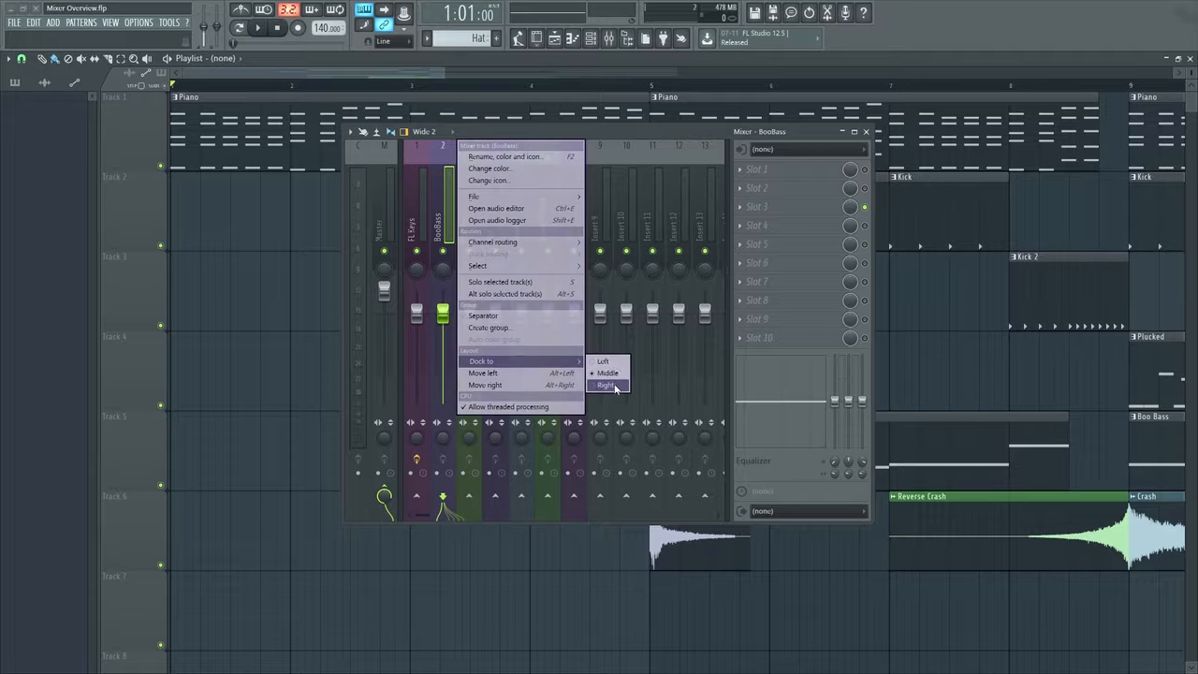
pyautogui.click(612, 363)
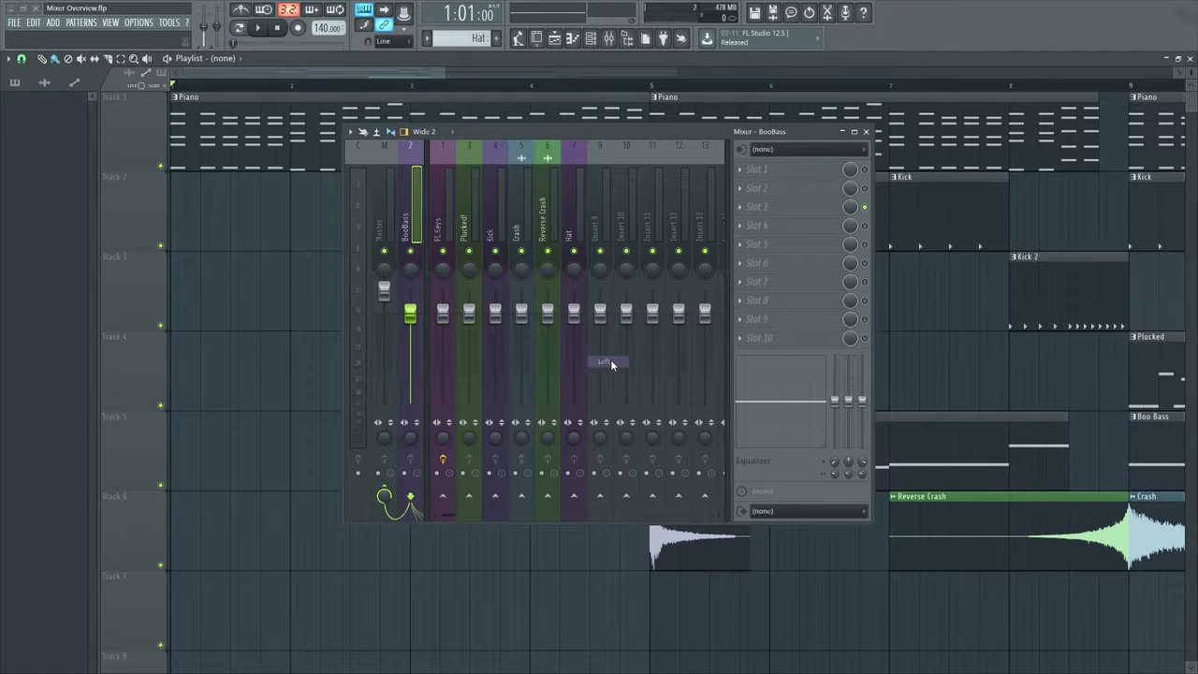
pyautogui.scroll(-5, 568, 207)
pyautogui.scroll(5, 568, 208)
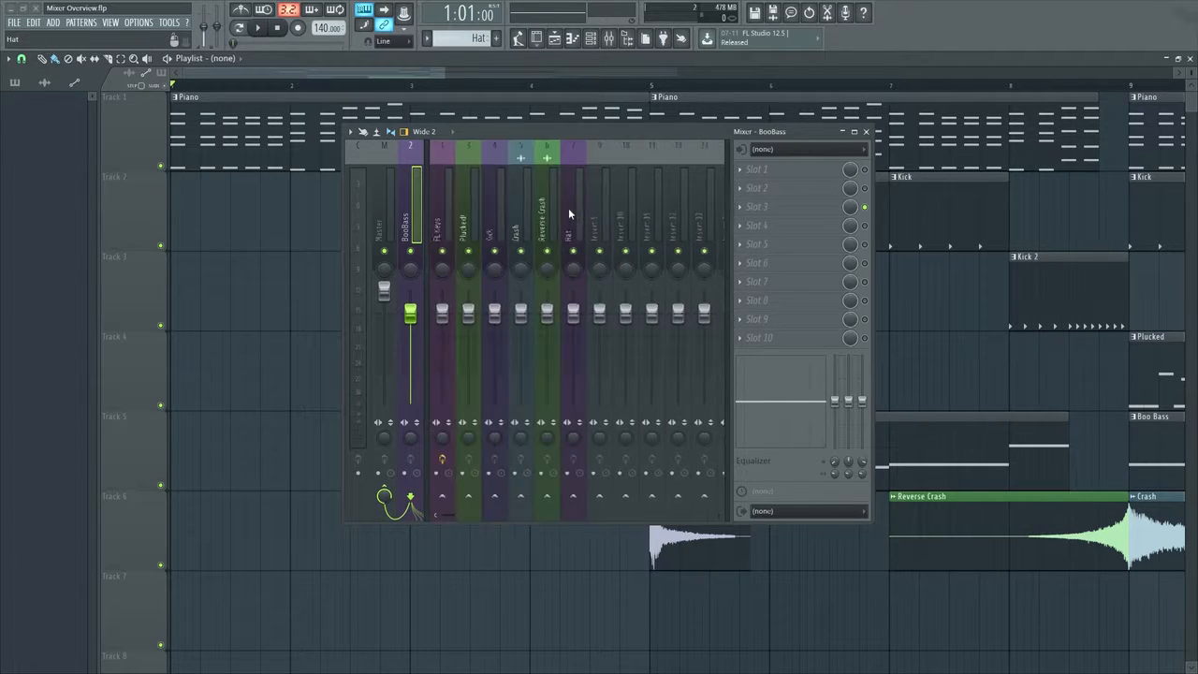
pyautogui.scroll(-10, 569, 208)
pyautogui.scroll(10, 568, 208)
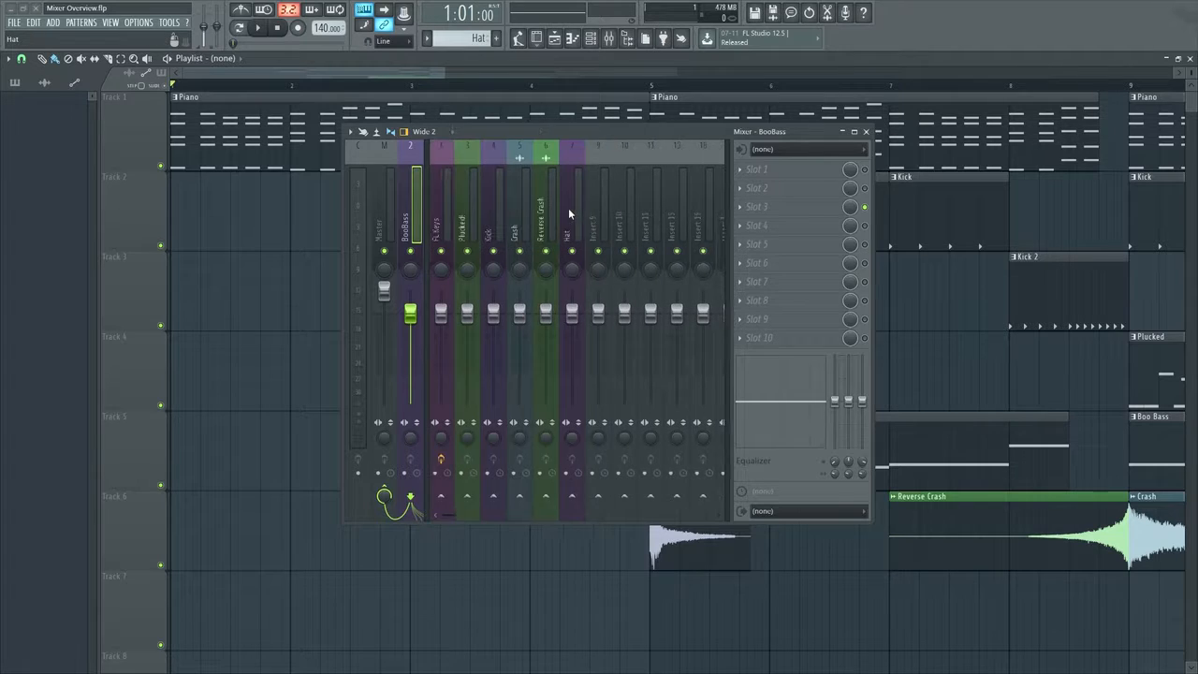
# Dock the BooBass track back to the middle of the mixer and shift the mixer window slightly
pyautogui.rightClick(410, 211)
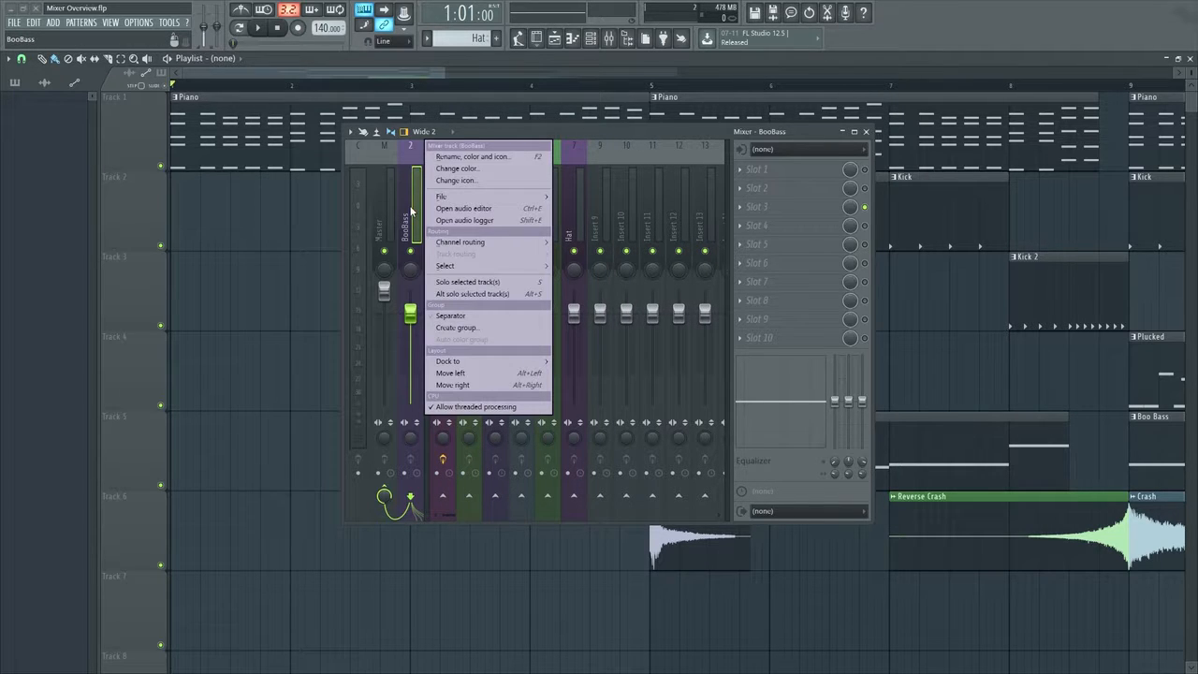
pyautogui.moveTo(477, 365)
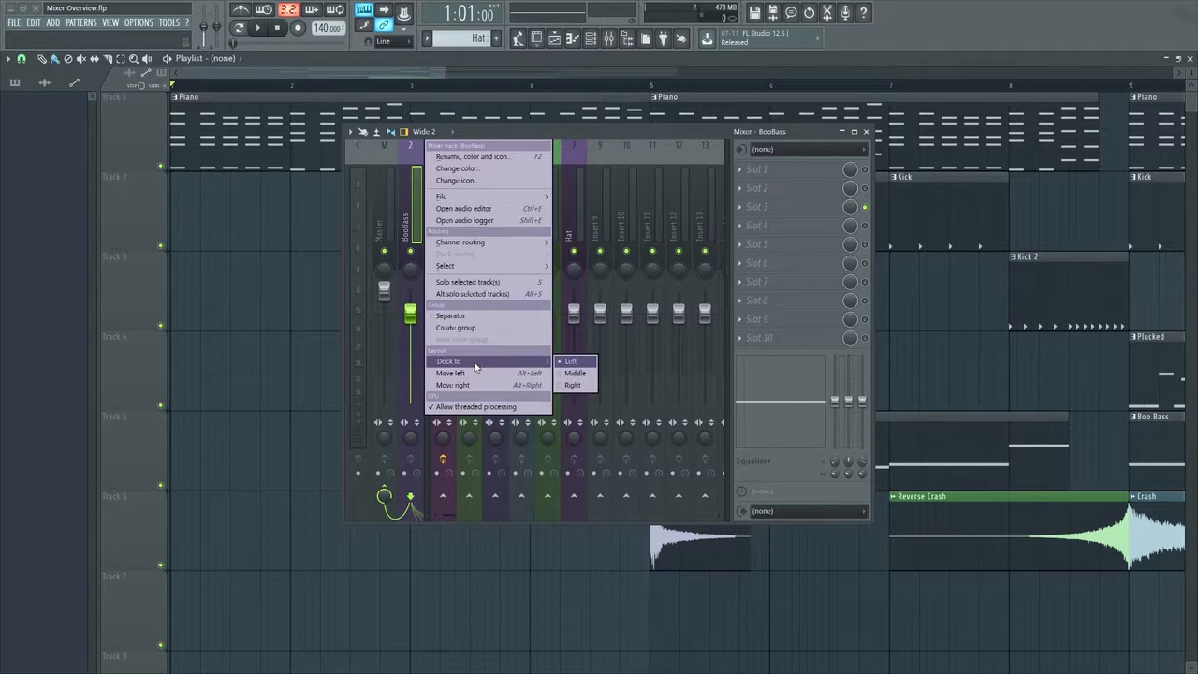
pyautogui.click(567, 374)
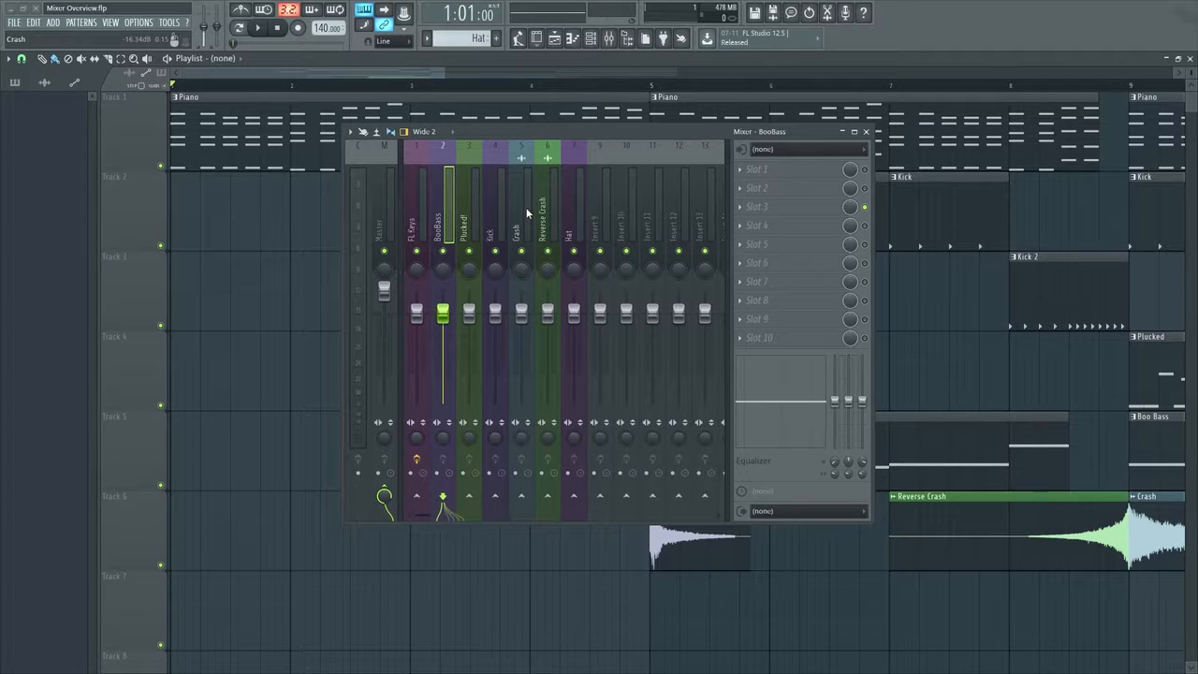
pyautogui.moveTo(587, 131); pyautogui.dragTo(600, 131)
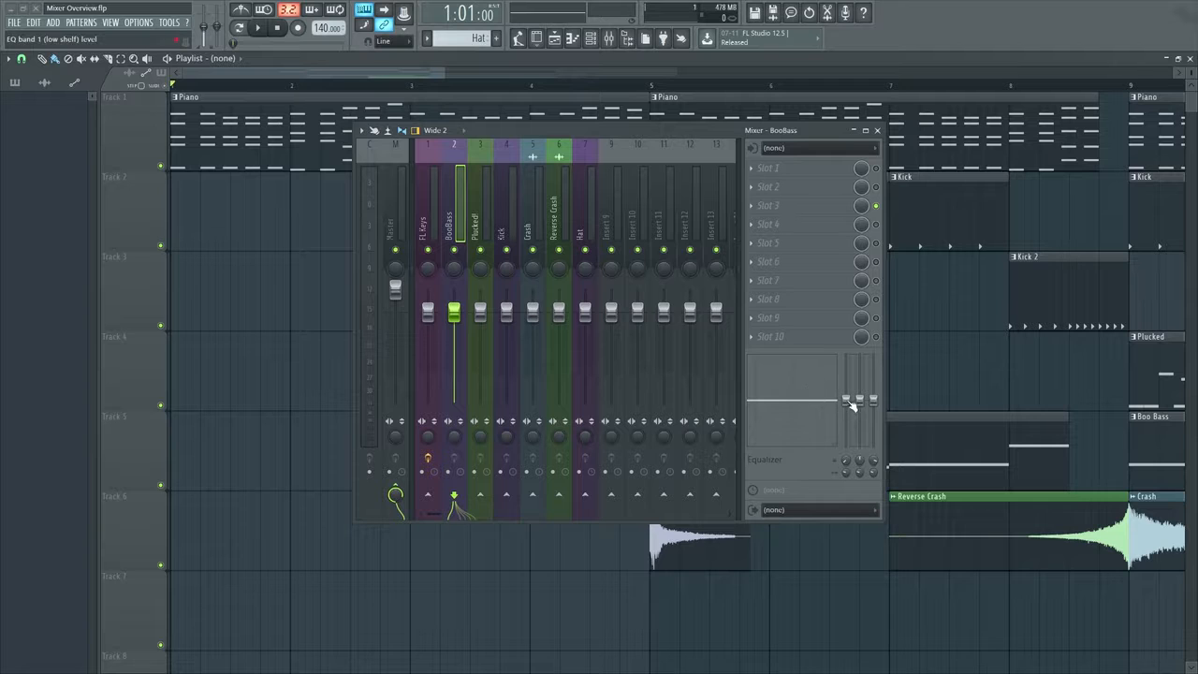
# During playback, boost the mid band and cut the low and high bands of the FL Keys track's equalizer, and reset the bands after stopping
pyautogui.click(432, 311)
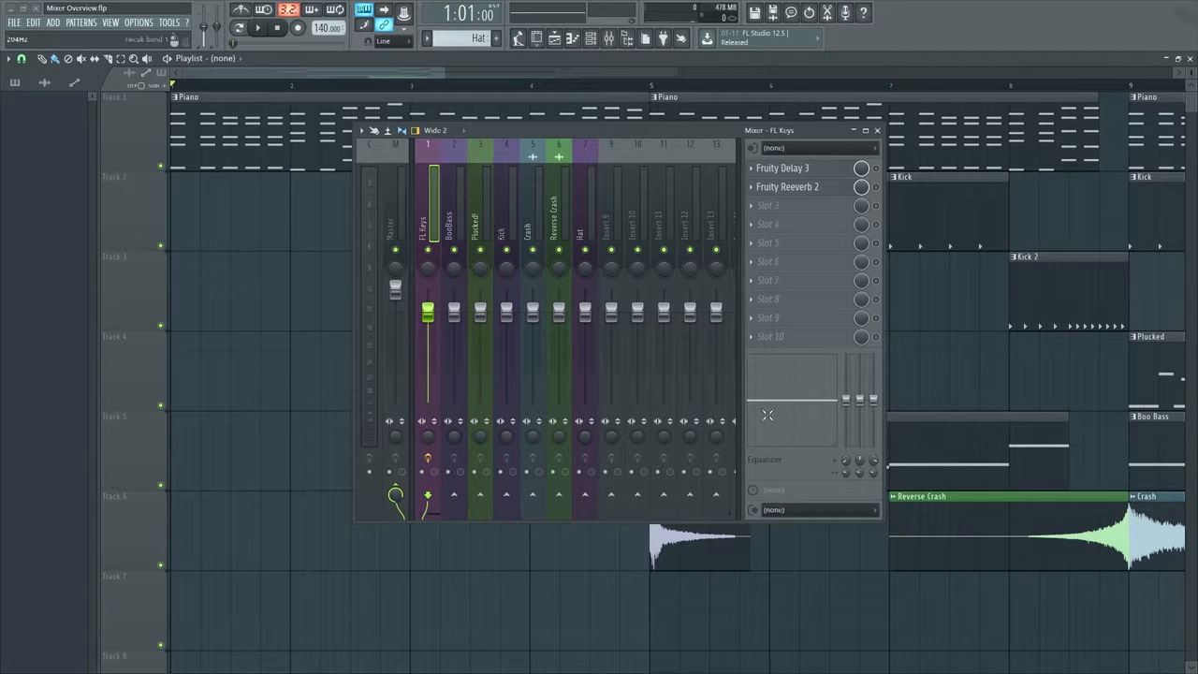
pyautogui.press('space')
pyautogui.moveTo(860, 402)
pyautogui.mouseDown()
pyautogui.moveTo(847, 431)
pyautogui.moveTo(873, 368)
pyautogui.moveTo(873, 401)
pyautogui.mouseUp()
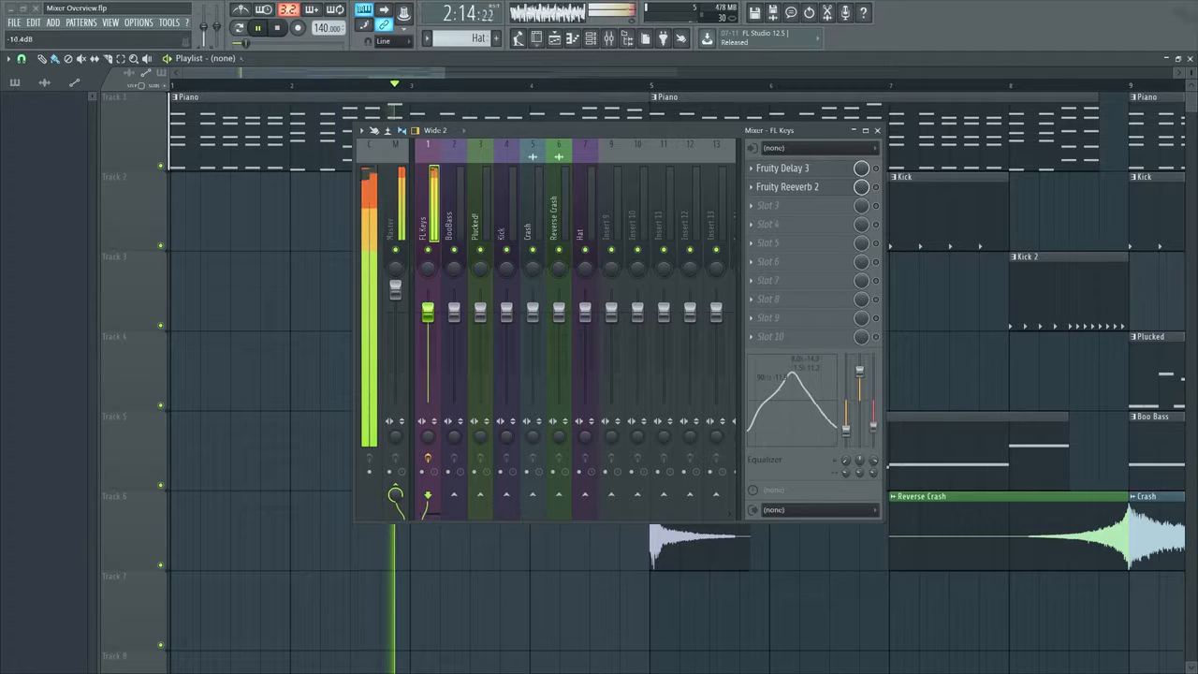
pyautogui.press('space')
pyautogui.click(458, 332)
pyautogui.click(428, 229)
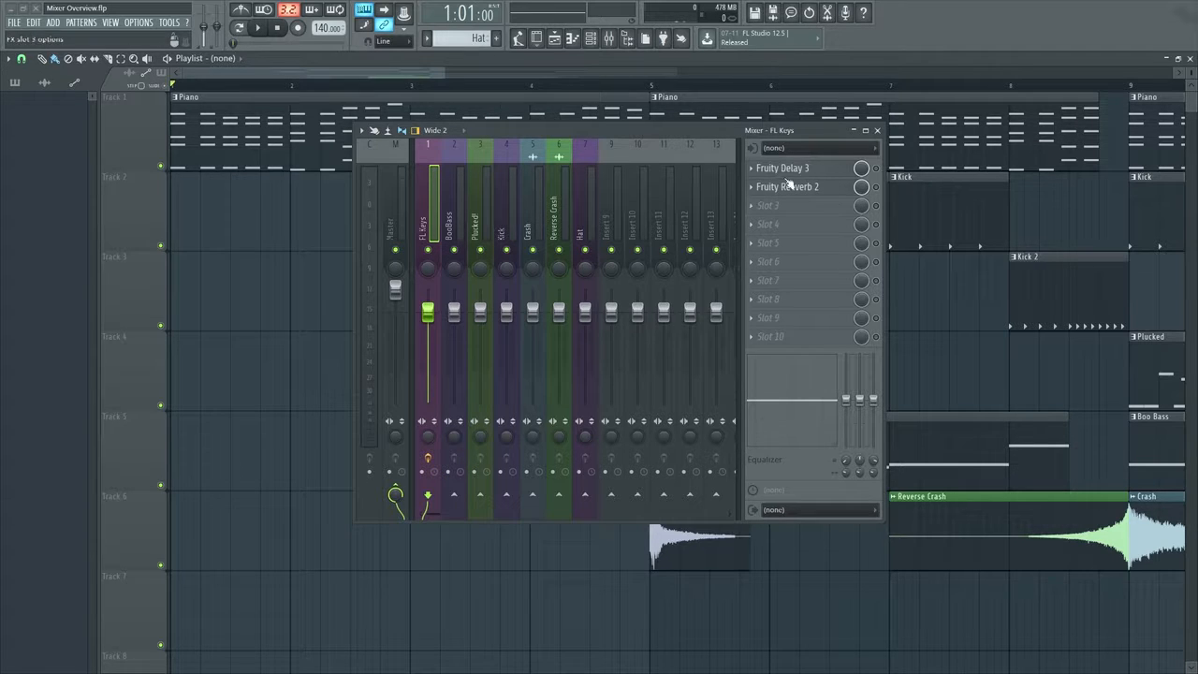
# Move the mixer window clear of the song's opening and select bars 1 to 4 on the playlist timeline
pyautogui.rightClick(428, 314)
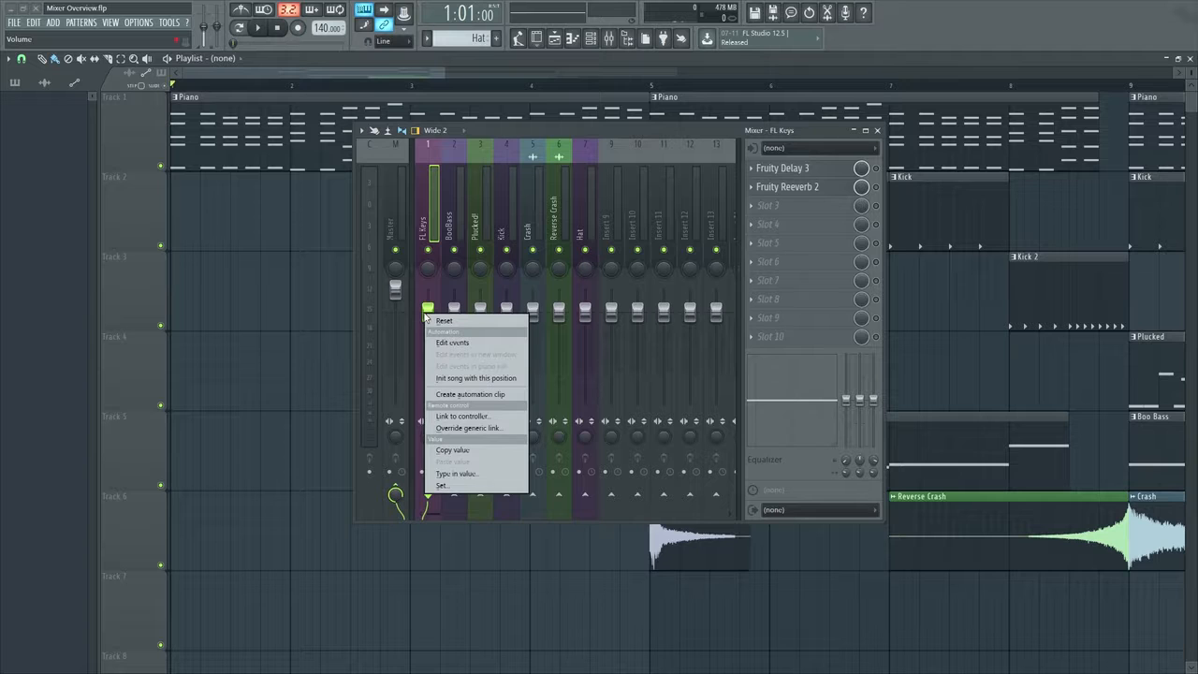
pyautogui.click(447, 394)
pyautogui.scroll(-2, 334, 326)
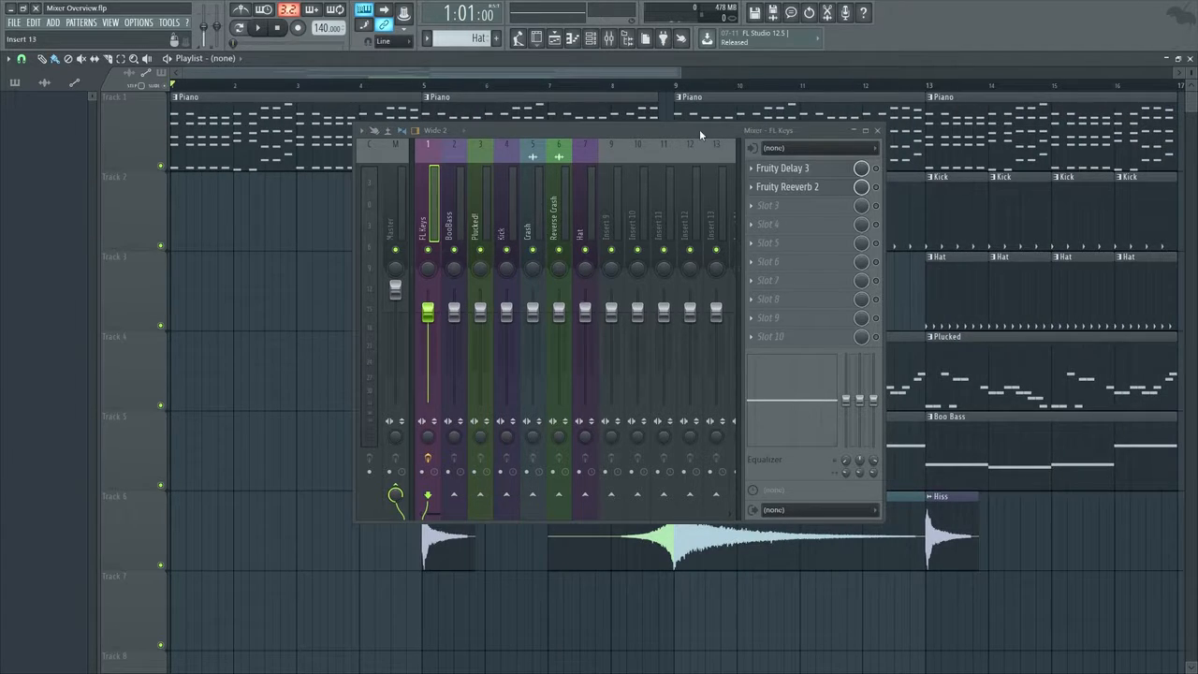
pyautogui.moveTo(699, 129); pyautogui.dragTo(834, 117)
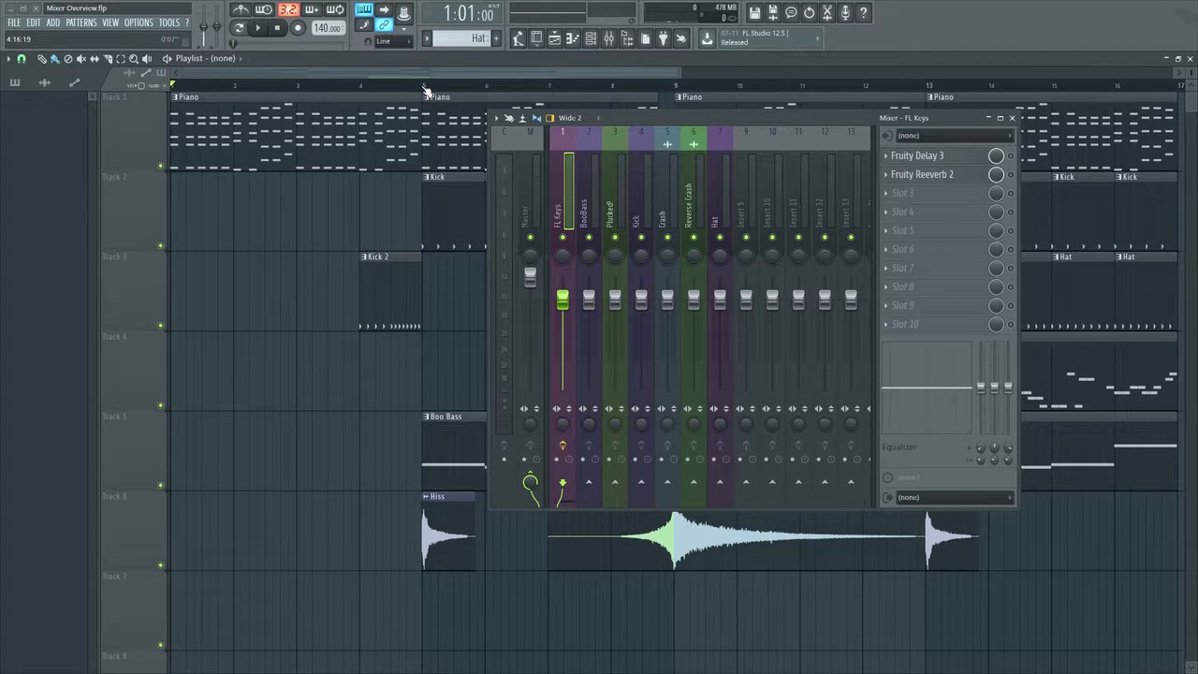
pyautogui.moveTo(424, 91); pyautogui.dragTo(178, 96)
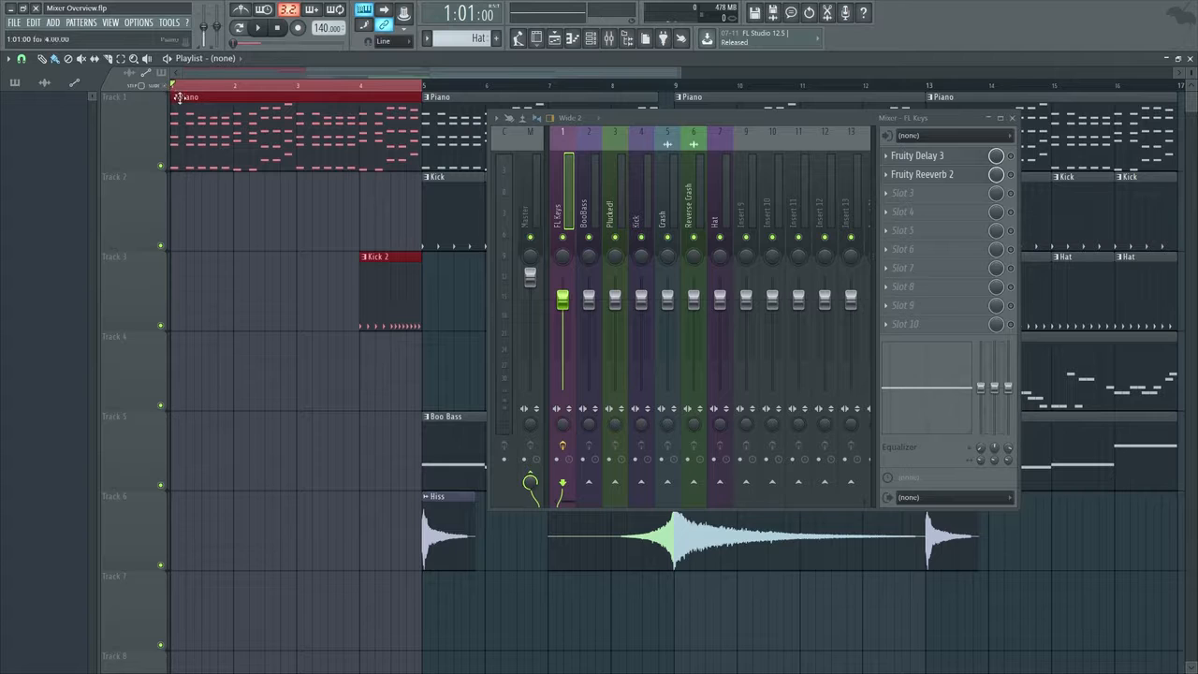
# Create an automation clip for the FL Keys mixer volume over the selected four bars, placed on playlist Track 7
pyautogui.rightClick(563, 309)
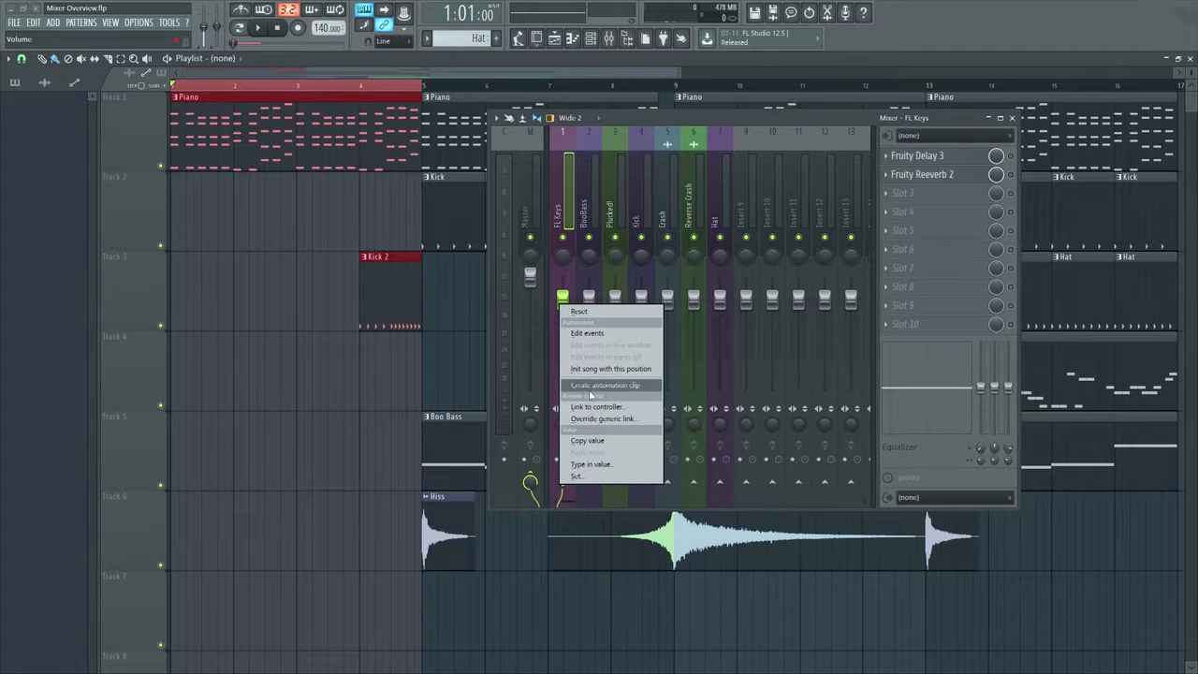
pyautogui.click(589, 379)
pyautogui.moveTo(319, 228); pyautogui.dragTo(277, 615)
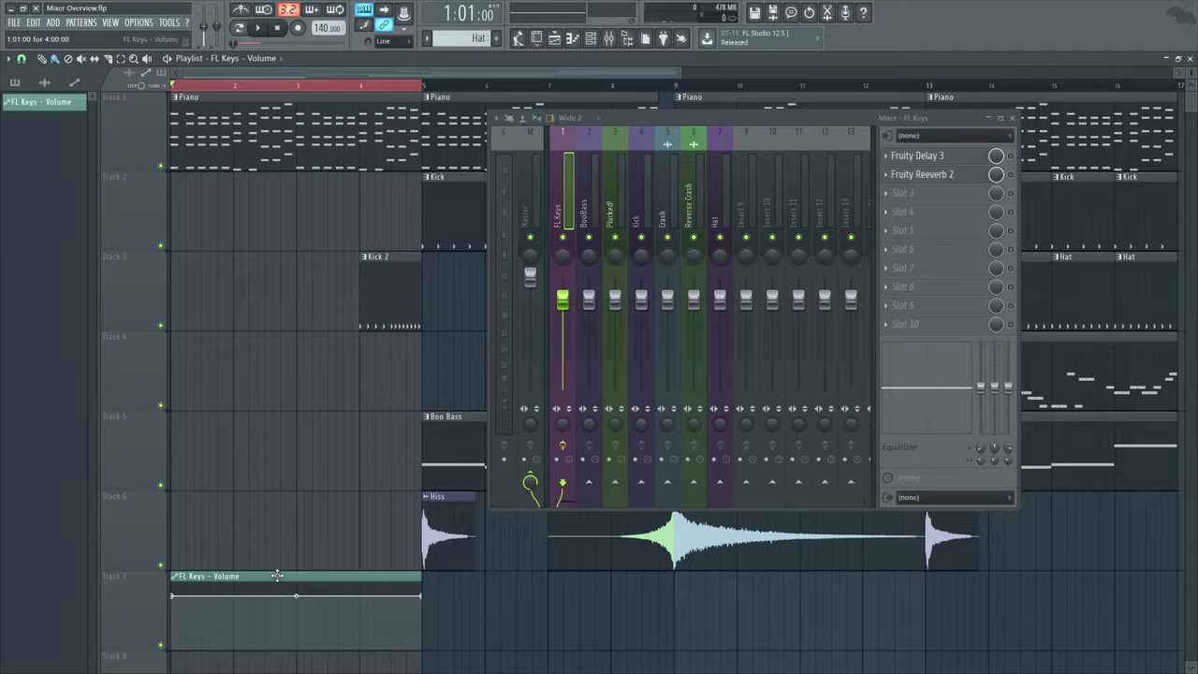
pyautogui.scroll(-1, 317, 398)
pyautogui.scroll(1, 323, 390)
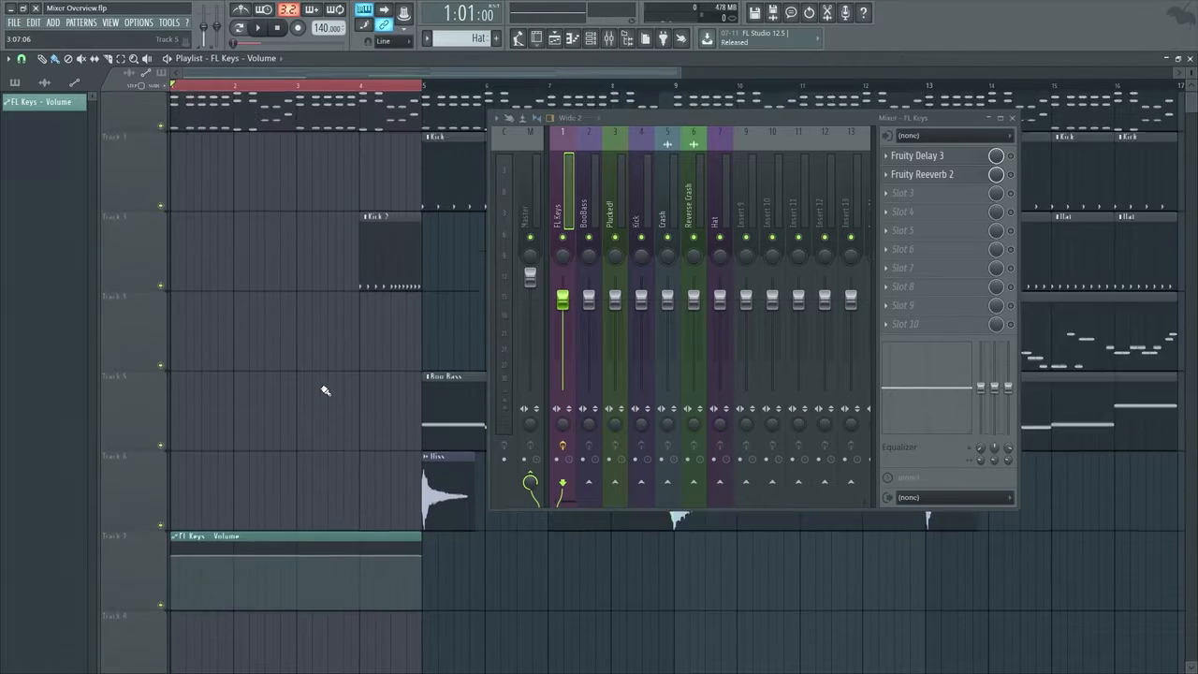
# Clear the time selection, set the song position to 4:11:00, and leave only playlist Tracks 1 and 7 unmuted
pyautogui.moveTo(688, 123); pyautogui.dragTo(729, 140)
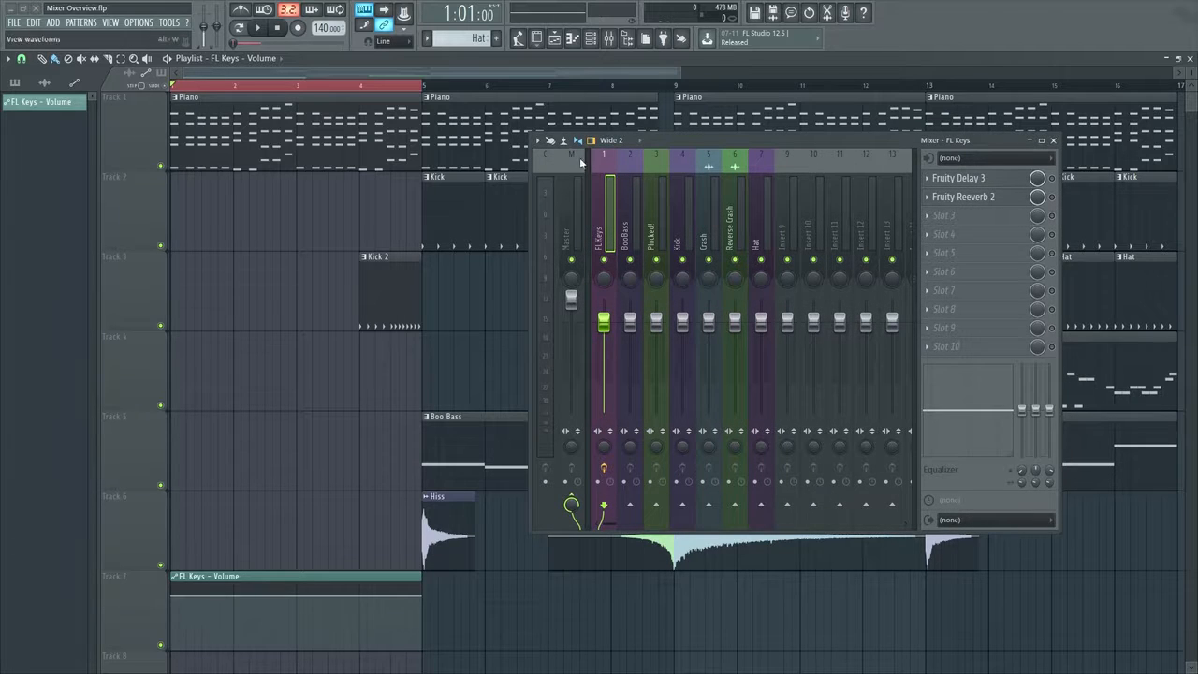
pyautogui.click(420, 85)
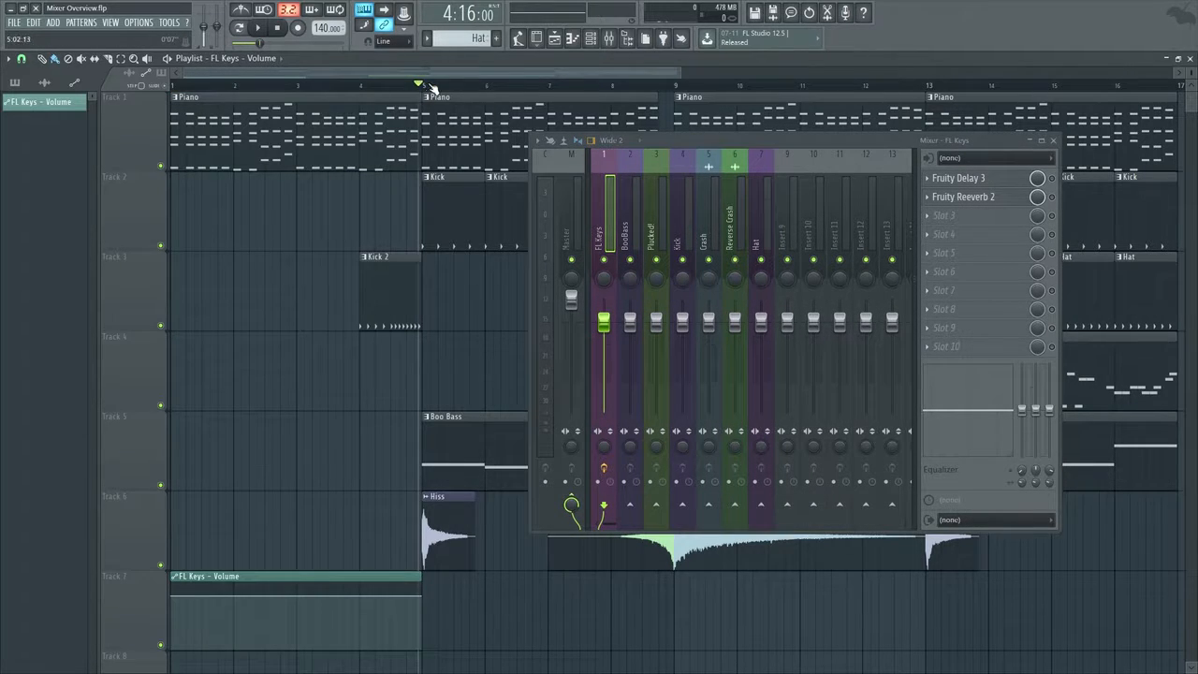
pyautogui.moveTo(422, 85); pyautogui.dragTo(401, 86)
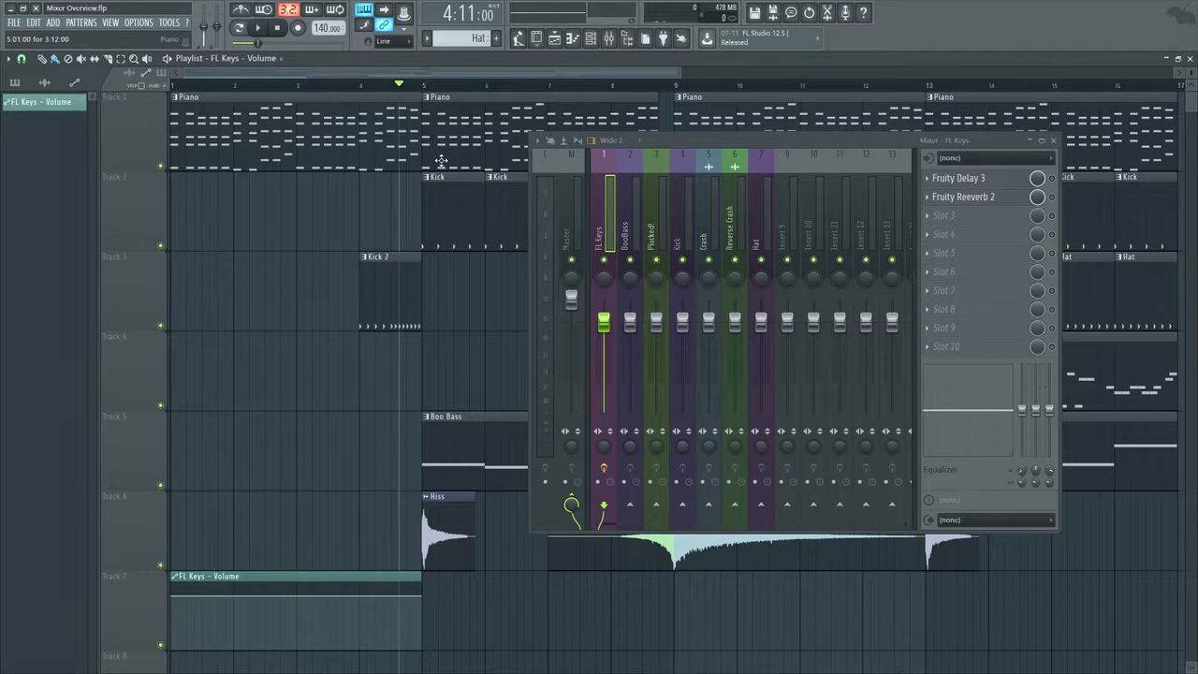
pyautogui.rightClick(161, 165)
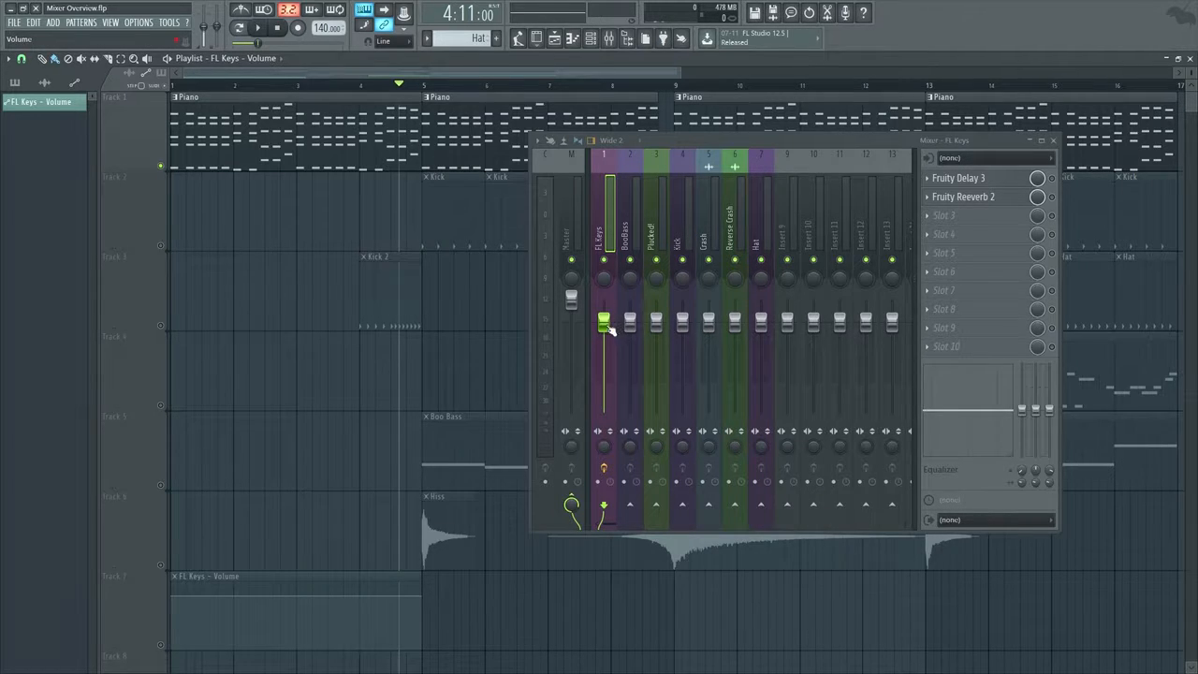
pyautogui.click(162, 646)
# Lower the FL Keys fader during playback past the automation clip's end, and replay the section twice to check the fader
pyautogui.press('space')
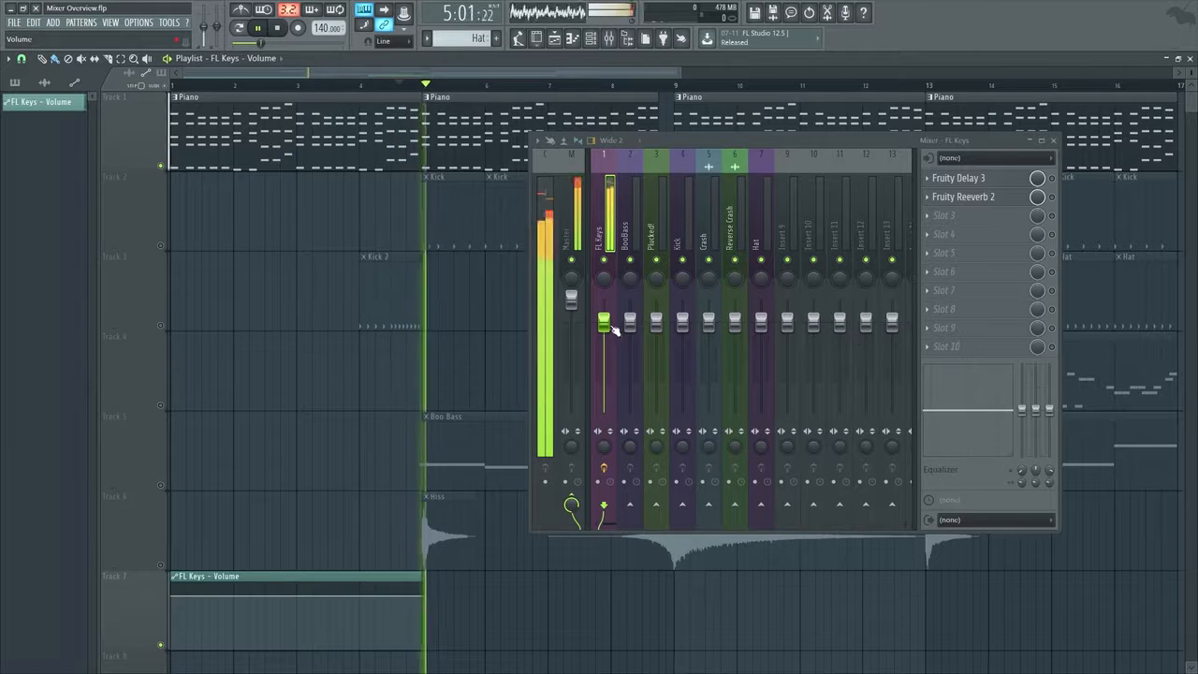
pyautogui.moveTo(608, 323); pyautogui.dragTo(605, 375)
pyautogui.press('space')
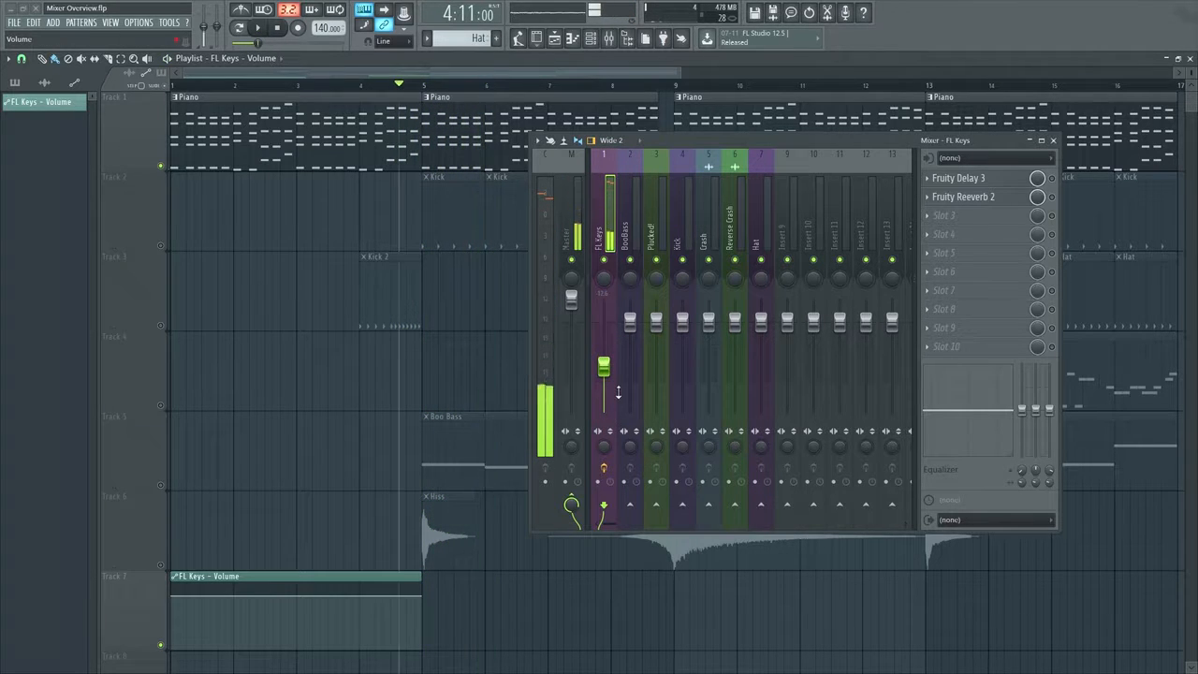
pyautogui.press('space')
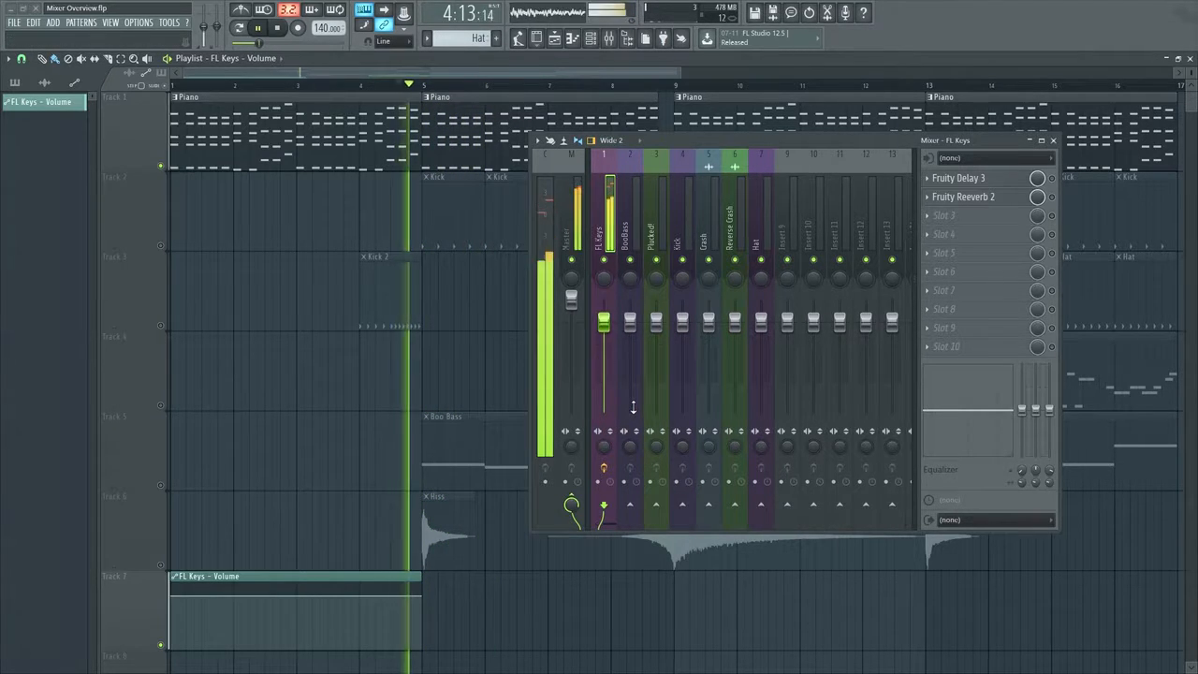
pyautogui.press('space')
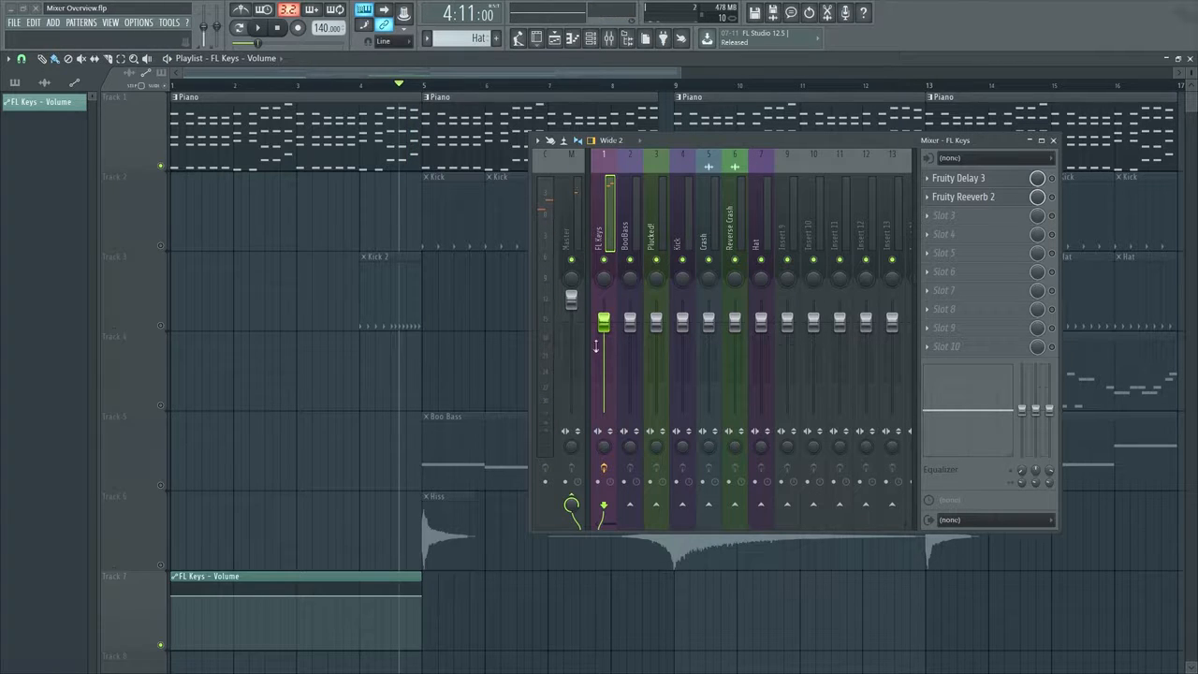
pyautogui.press('space')
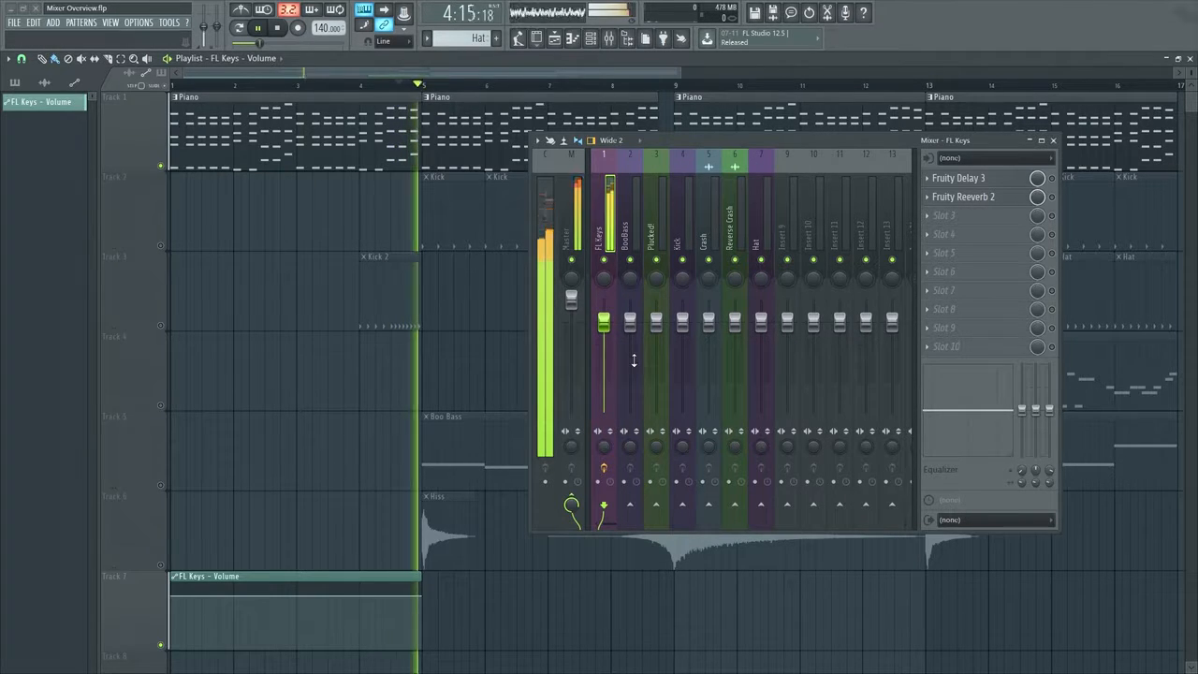
pyautogui.press('space')
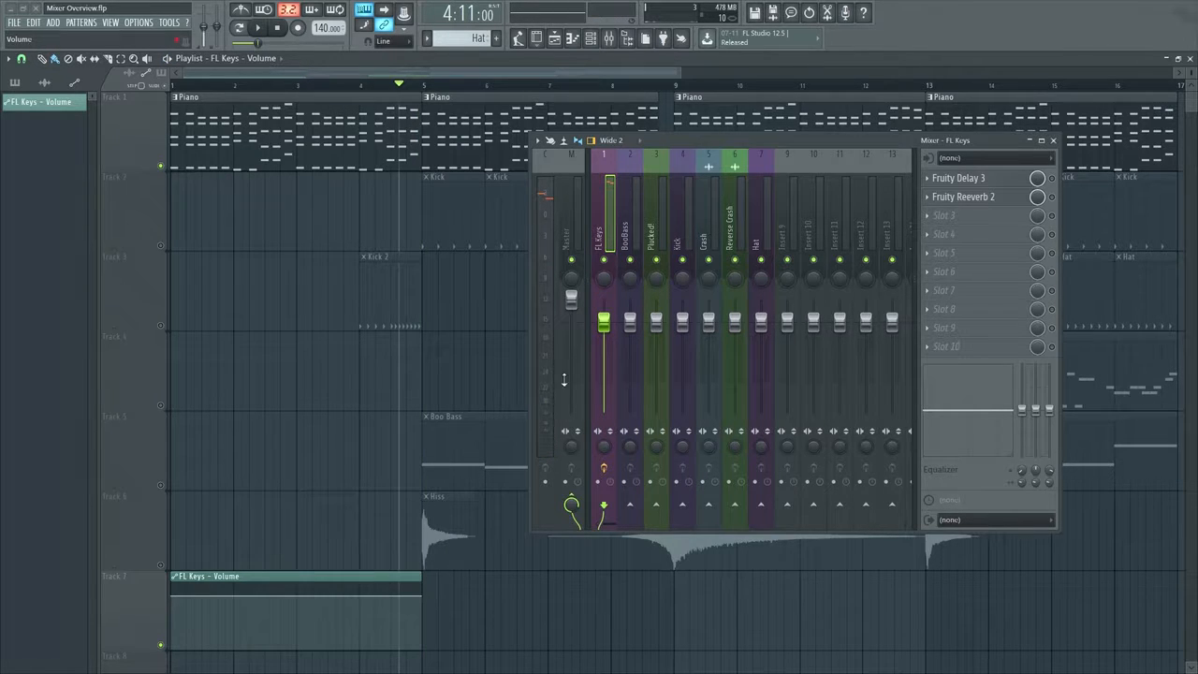
# Lower the FL Keys fader to about 70% with playback stopped and reset it to its default volume
pyautogui.moveTo(603, 322); pyautogui.dragTo(603, 351)
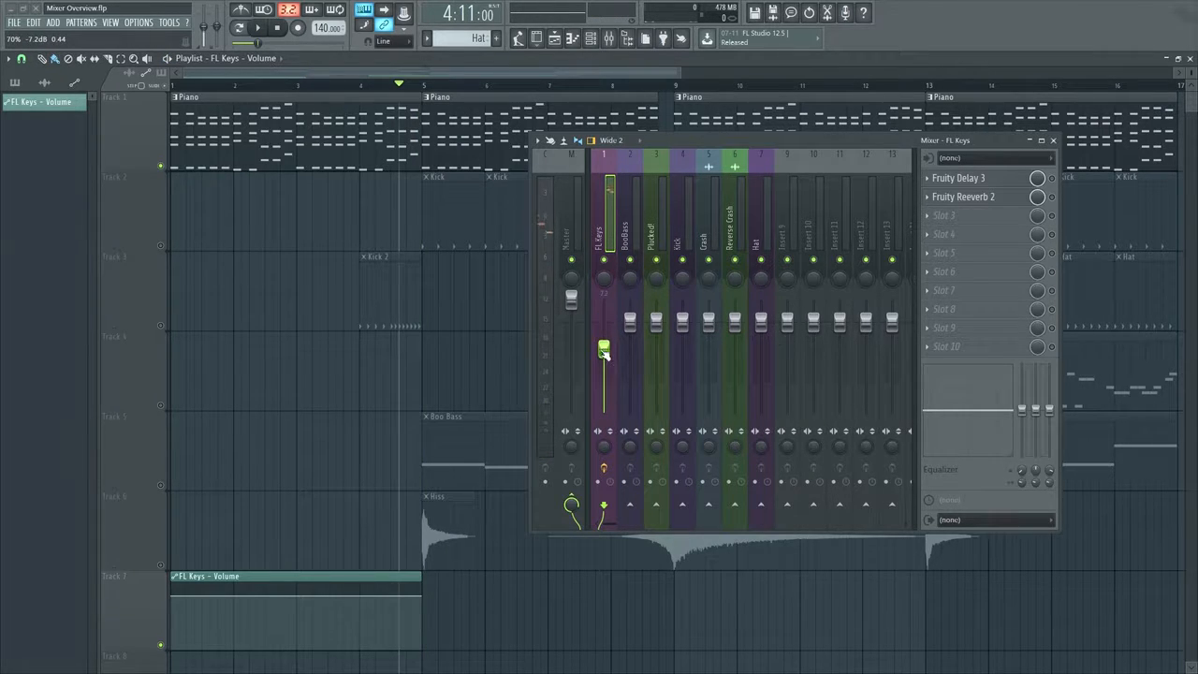
pyautogui.rightClick(604, 351)
pyautogui.click(622, 361)
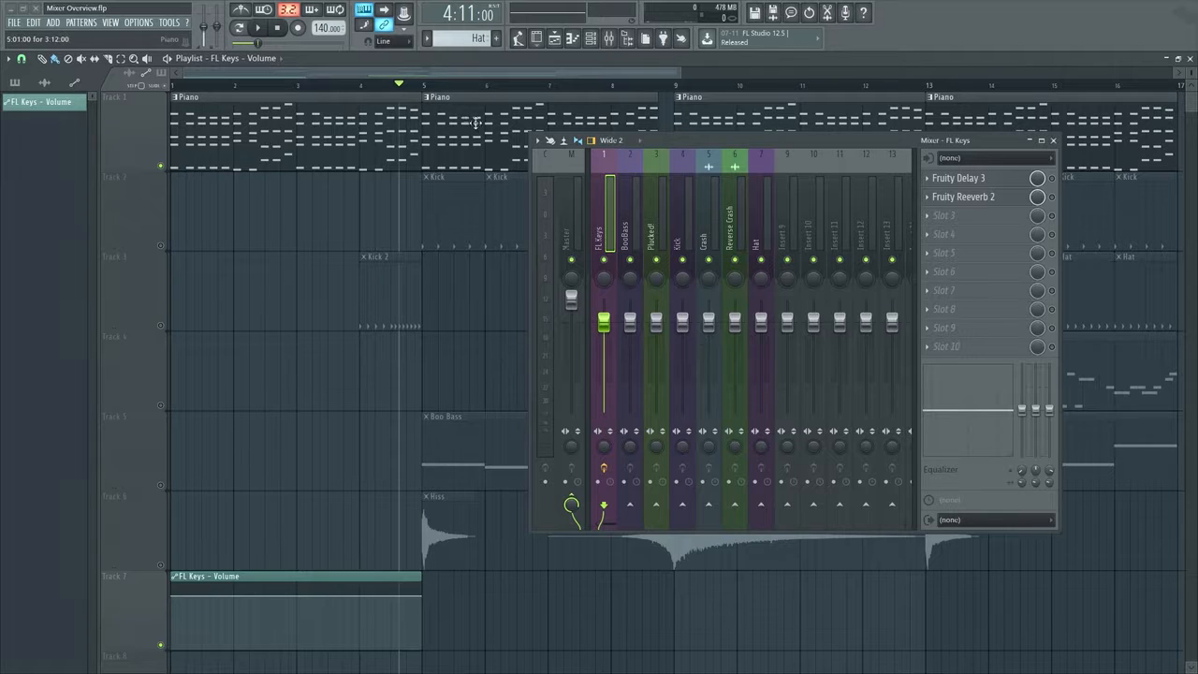
# Play from position 5:10:00, beyond the automation clip, and try lowering the FL Keys fader
pyautogui.click(459, 85)
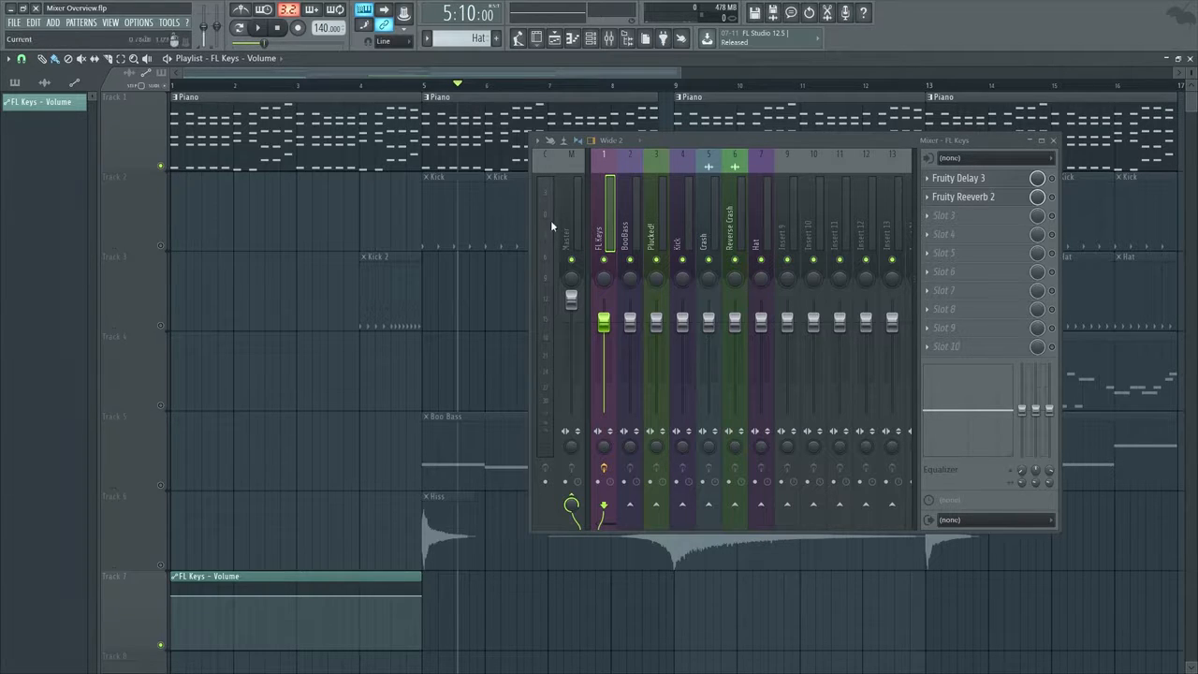
pyautogui.press('space')
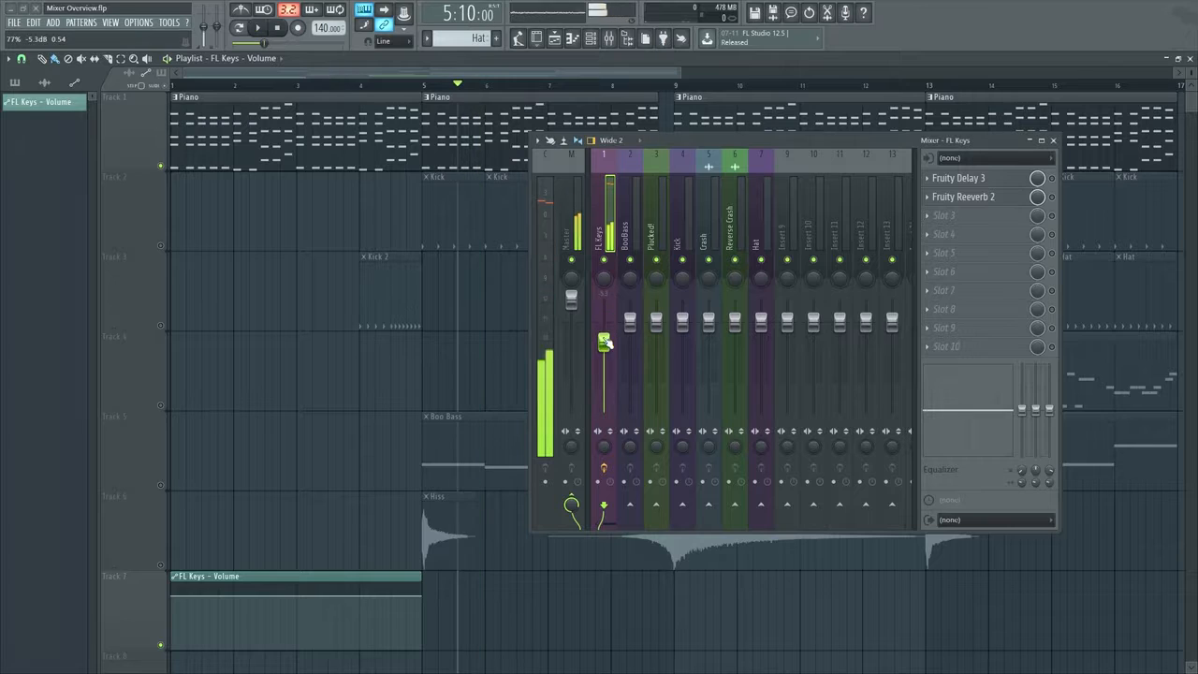
pyautogui.press('space')
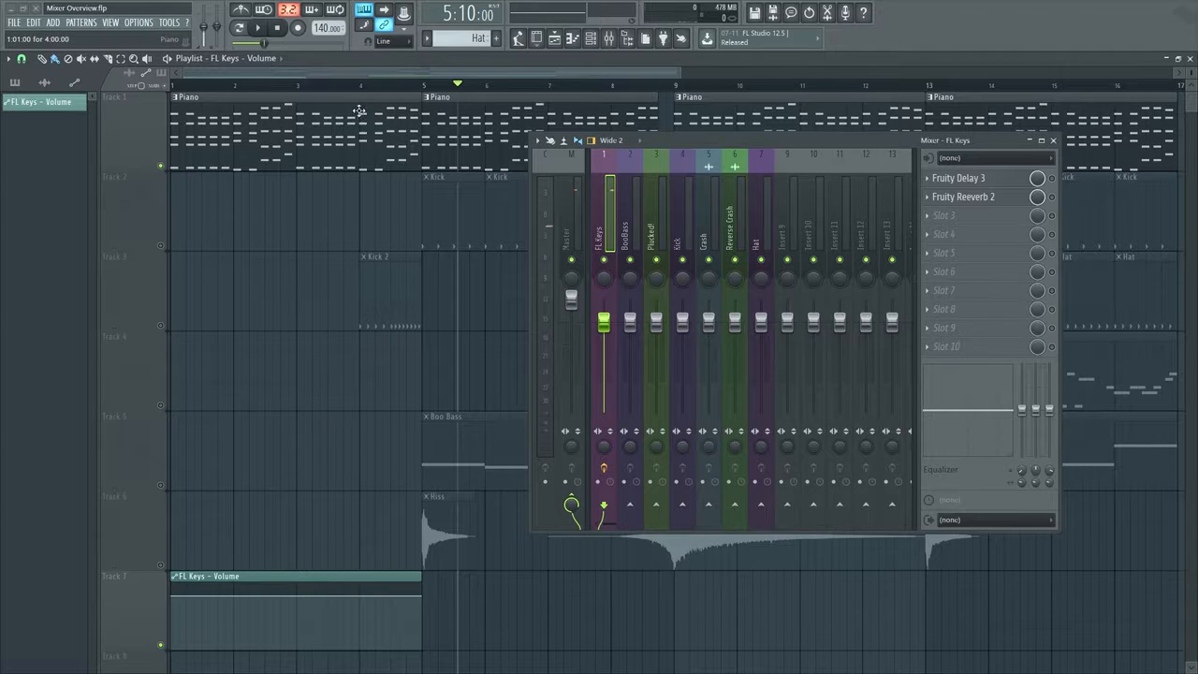
# Delete the four-bar volume clip from Track 7 and create a new FL Keys volume automation clip spanning the whole song
pyautogui.rightClick(338, 626)
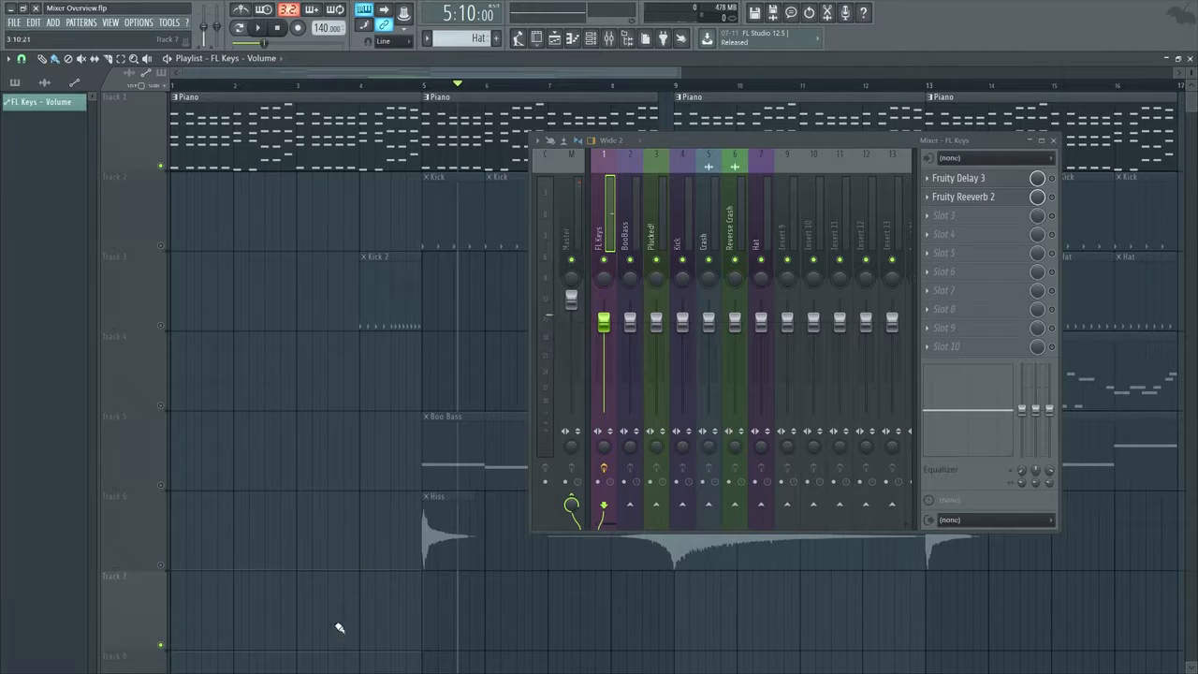
pyautogui.rightClick(606, 323)
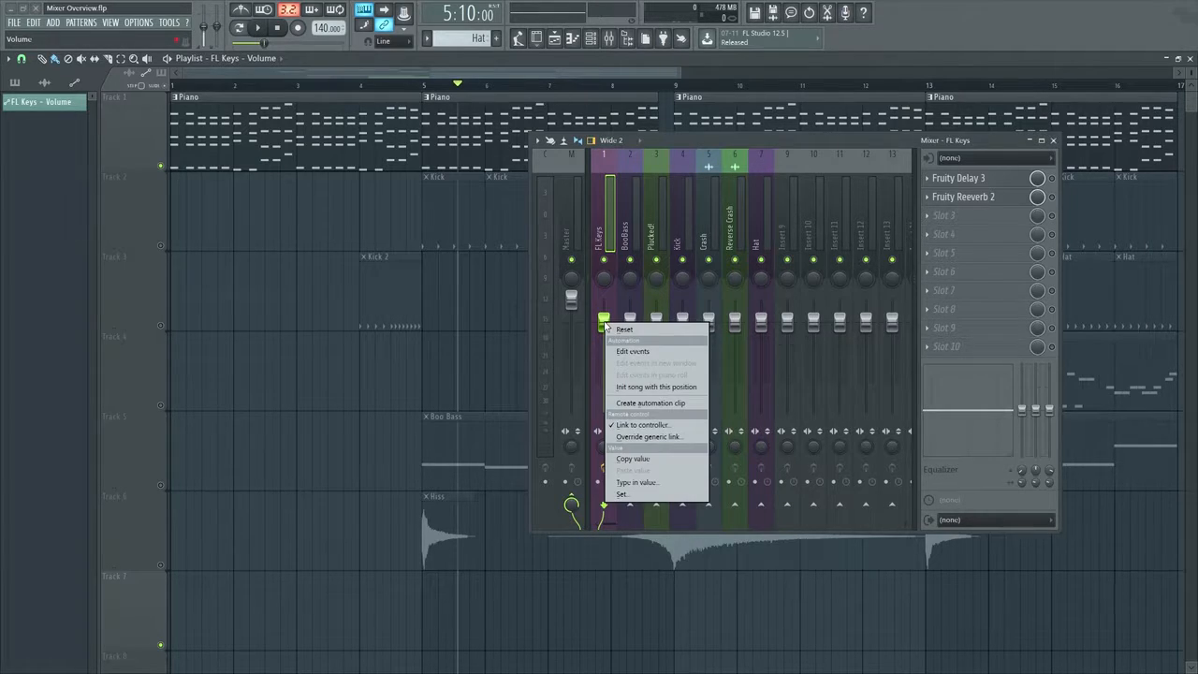
pyautogui.click(674, 404)
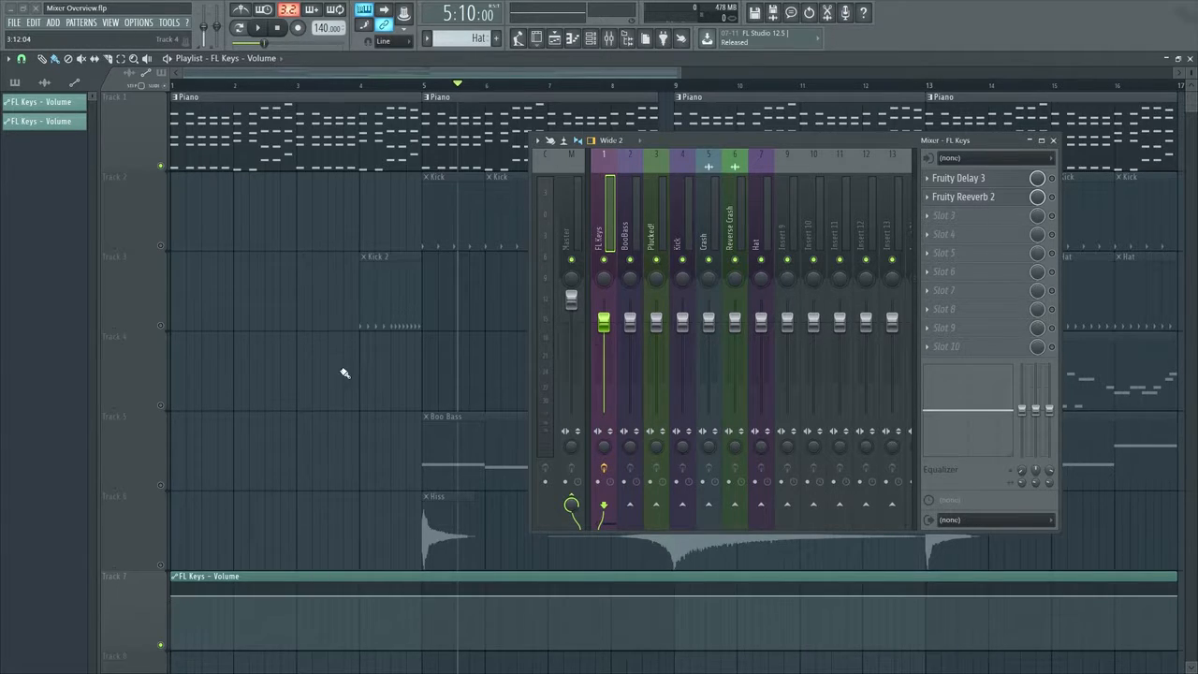
# Return the song position to the start and lower the new automation clip's first point to 20%
pyautogui.click(424, 84)
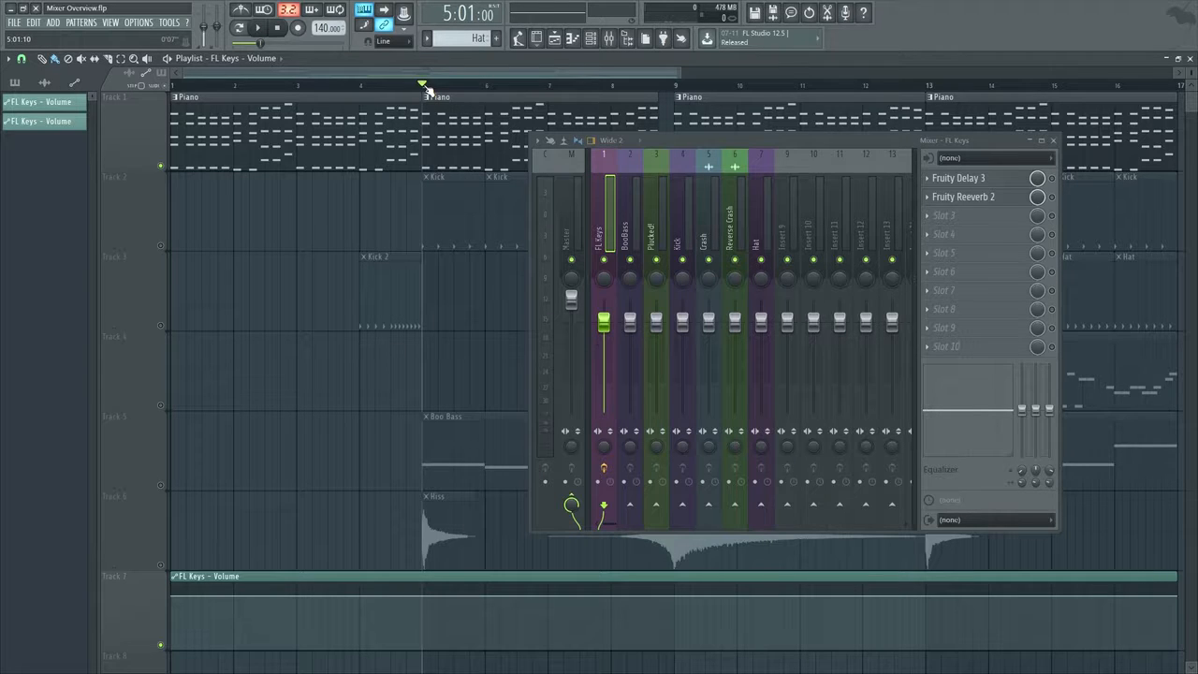
pyautogui.moveTo(424, 85); pyautogui.dragTo(171, 84)
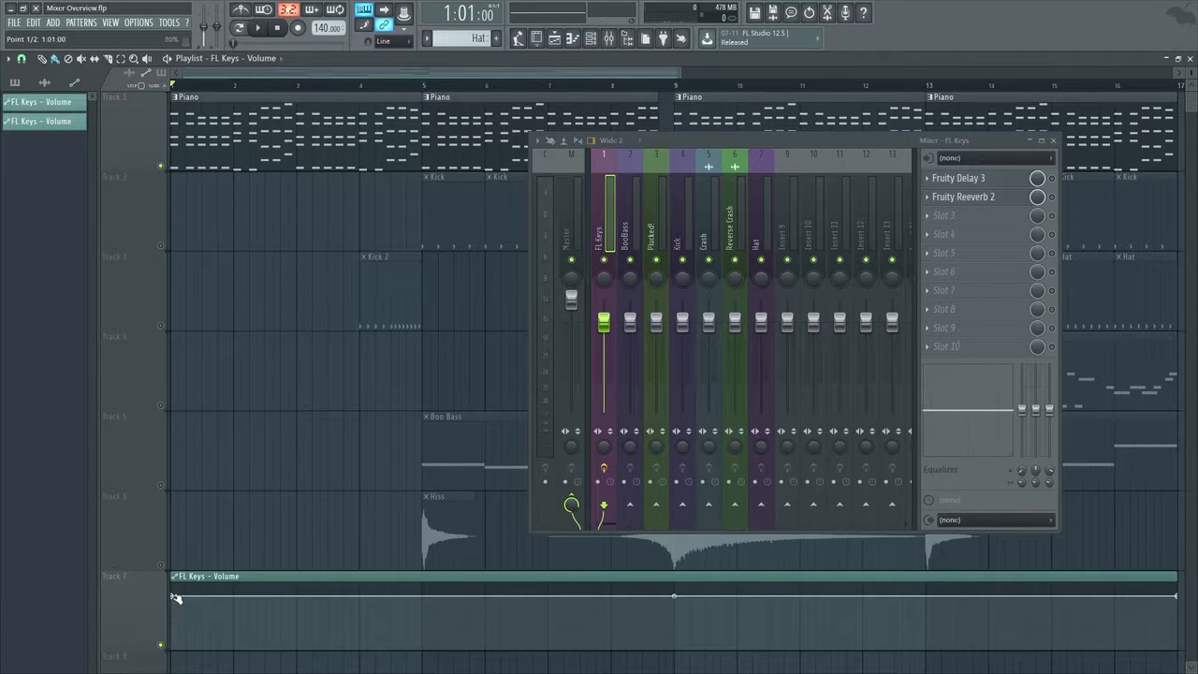
pyautogui.moveTo(174, 597); pyautogui.dragTo(172, 620)
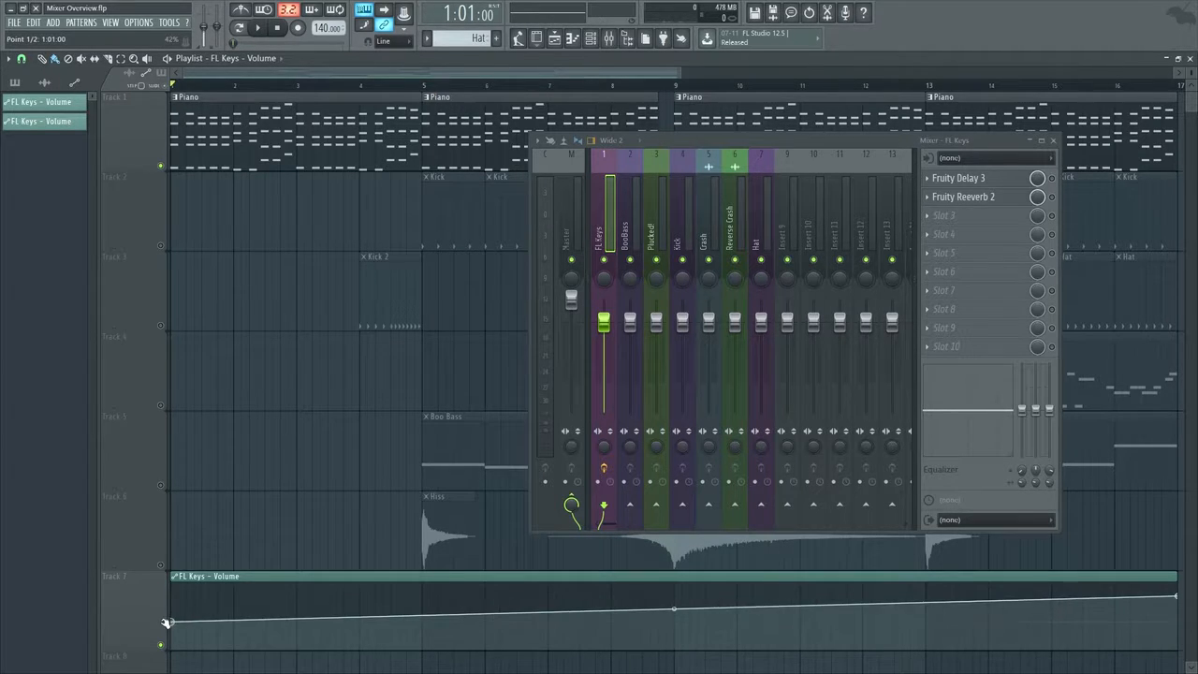
# Add a point at bar 5 to the FL Keys volume clip and play the fade-in from the song start
pyautogui.rightClick(421, 607)
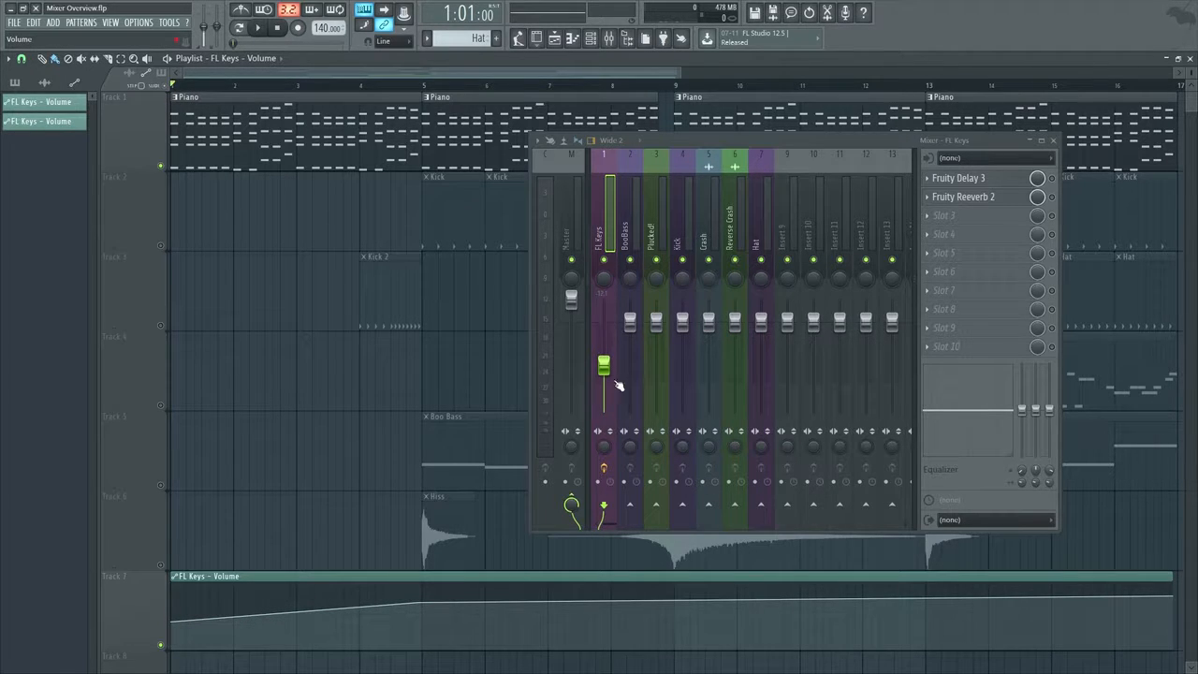
pyautogui.press('space')
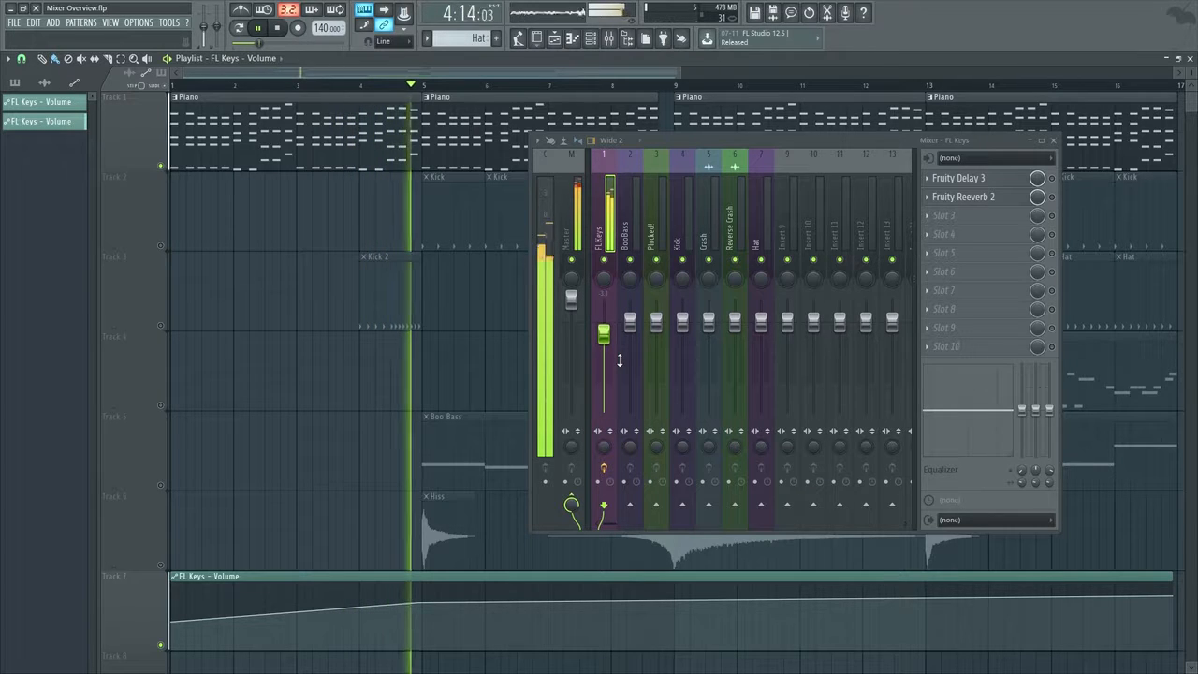
pyautogui.press('space')
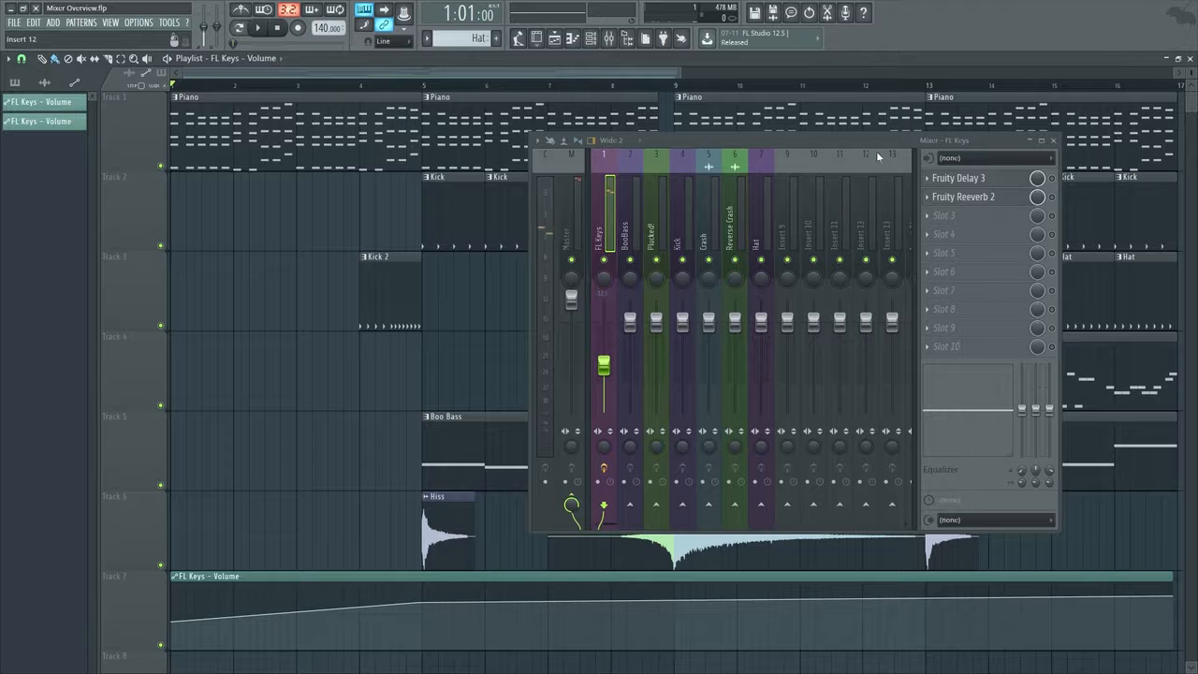
# Play the whole song with the FL Keys volume automation and close the mixer for an unobstructed view of the playlist
pyautogui.moveTo(877, 151); pyautogui.dragTo(752, 155)
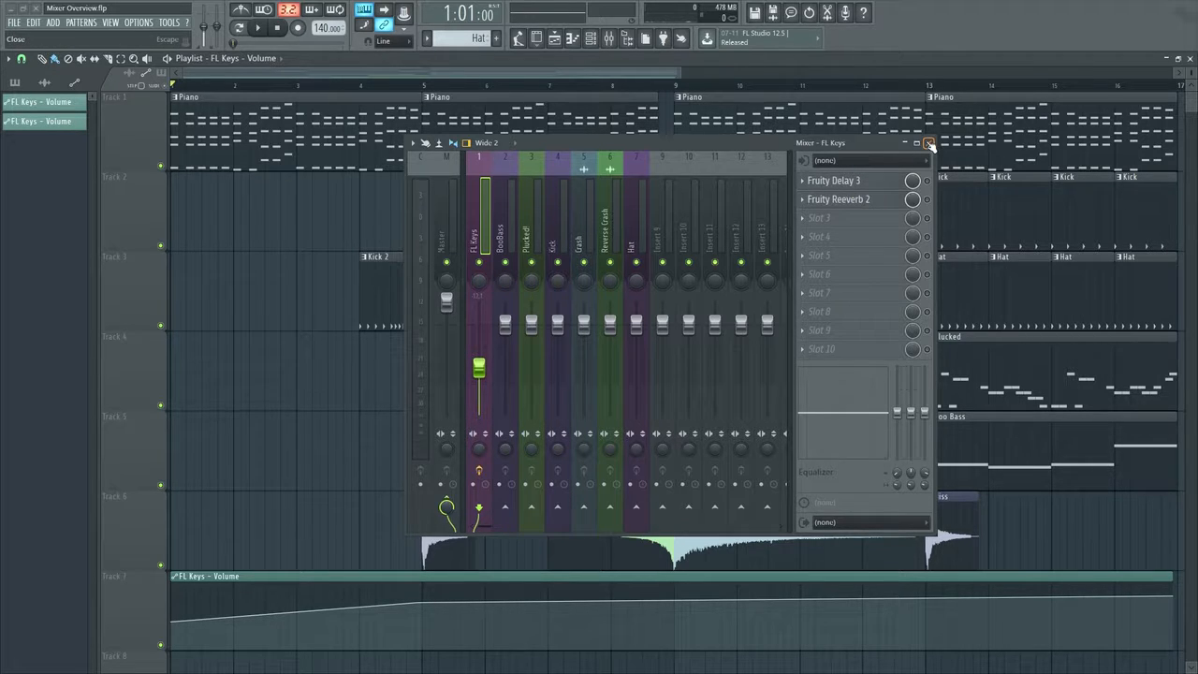
pyautogui.moveTo(770, 155); pyautogui.dragTo(514, 477)
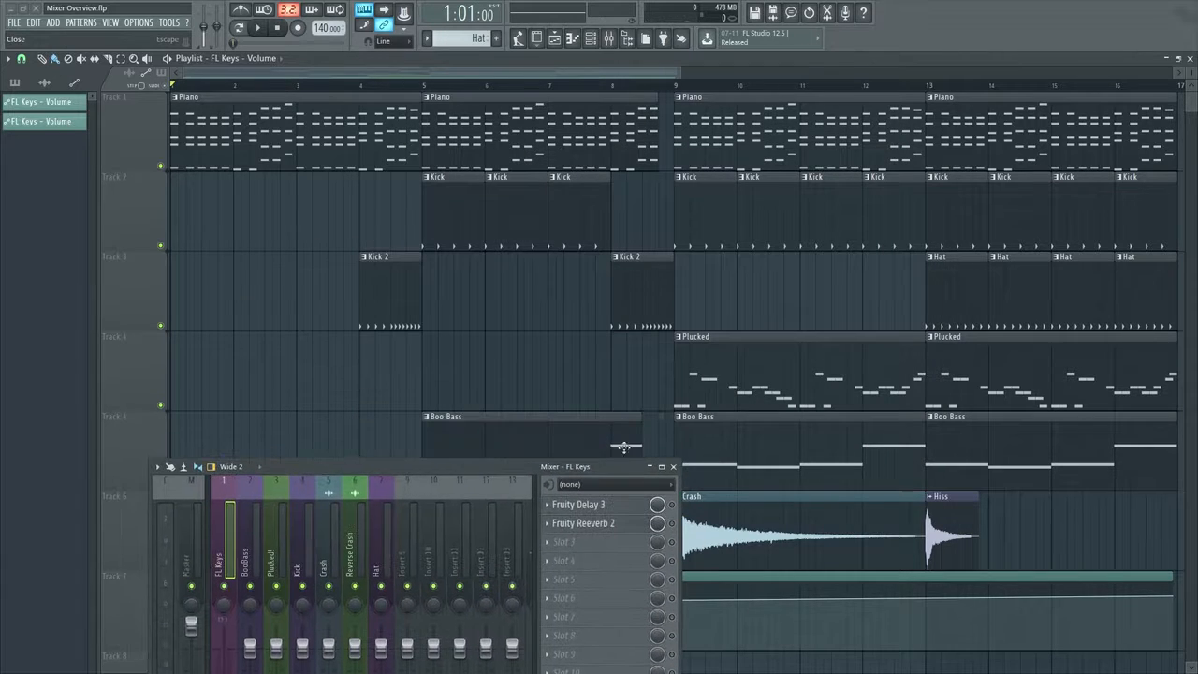
pyautogui.scroll(-1, 794, 304)
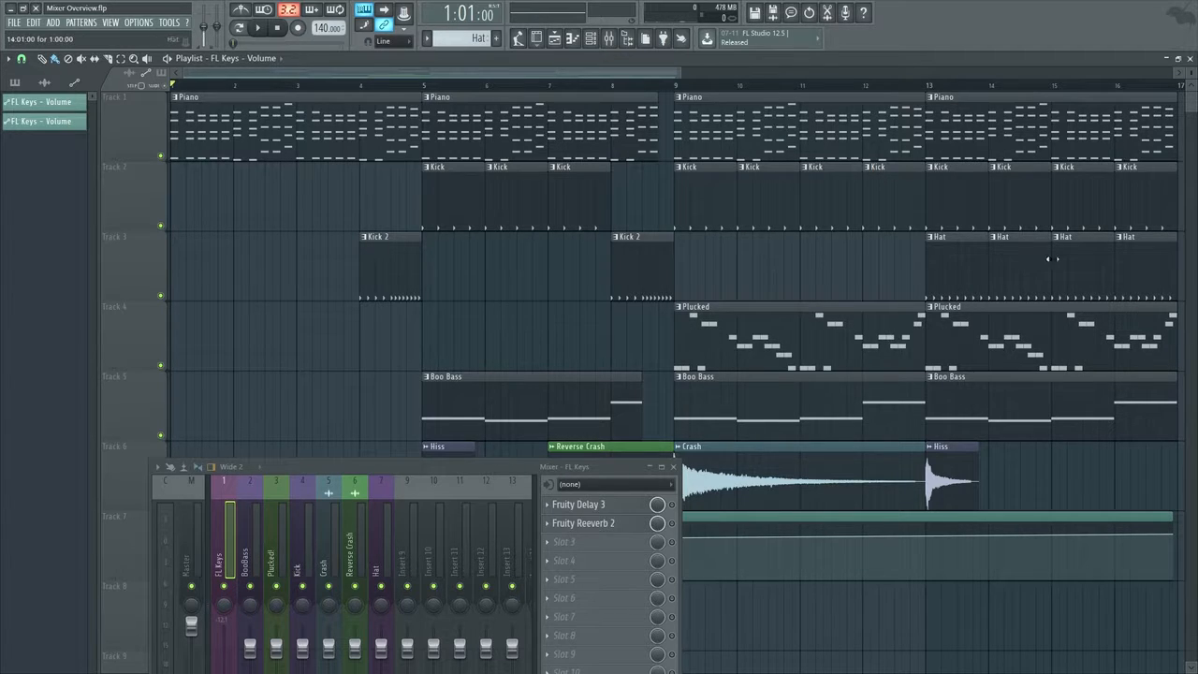
pyautogui.moveTo(474, 465); pyautogui.dragTo(652, 168)
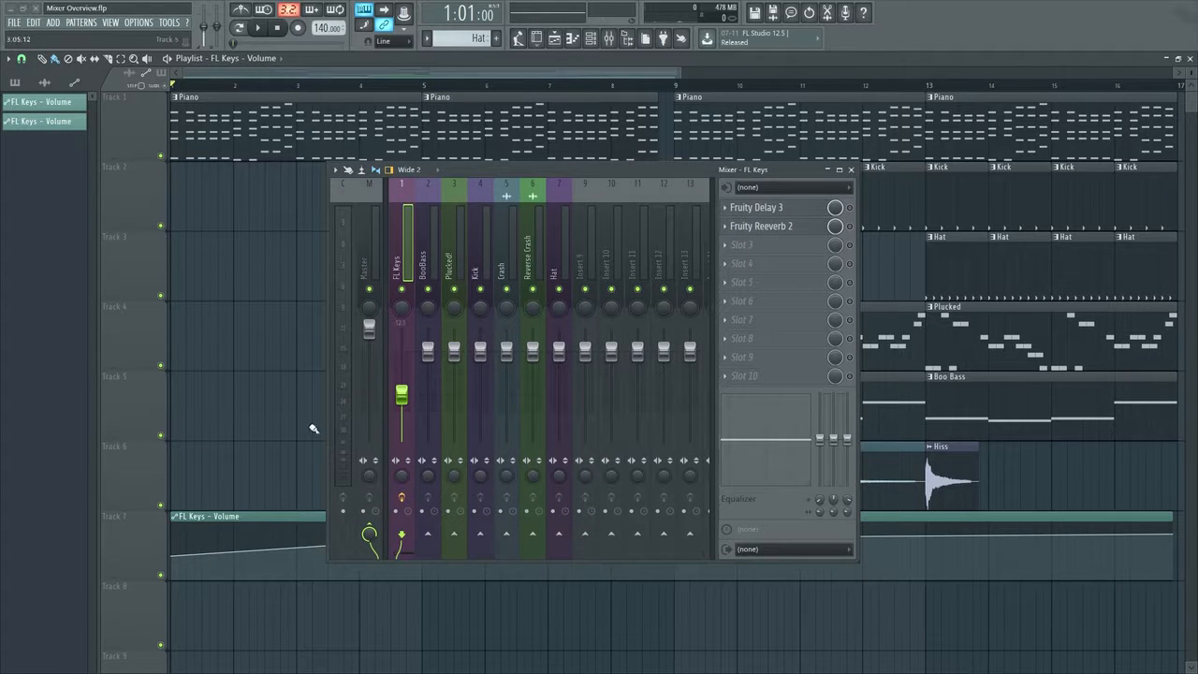
pyautogui.click(162, 575)
pyautogui.click(162, 576)
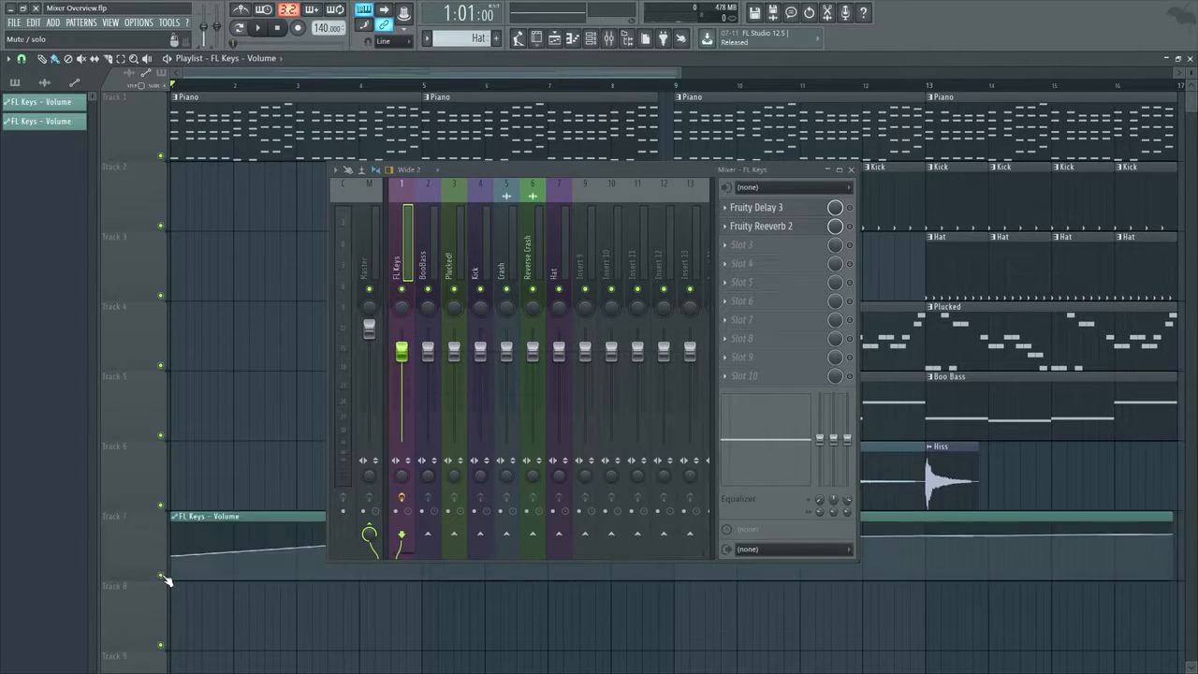
pyautogui.press('space')
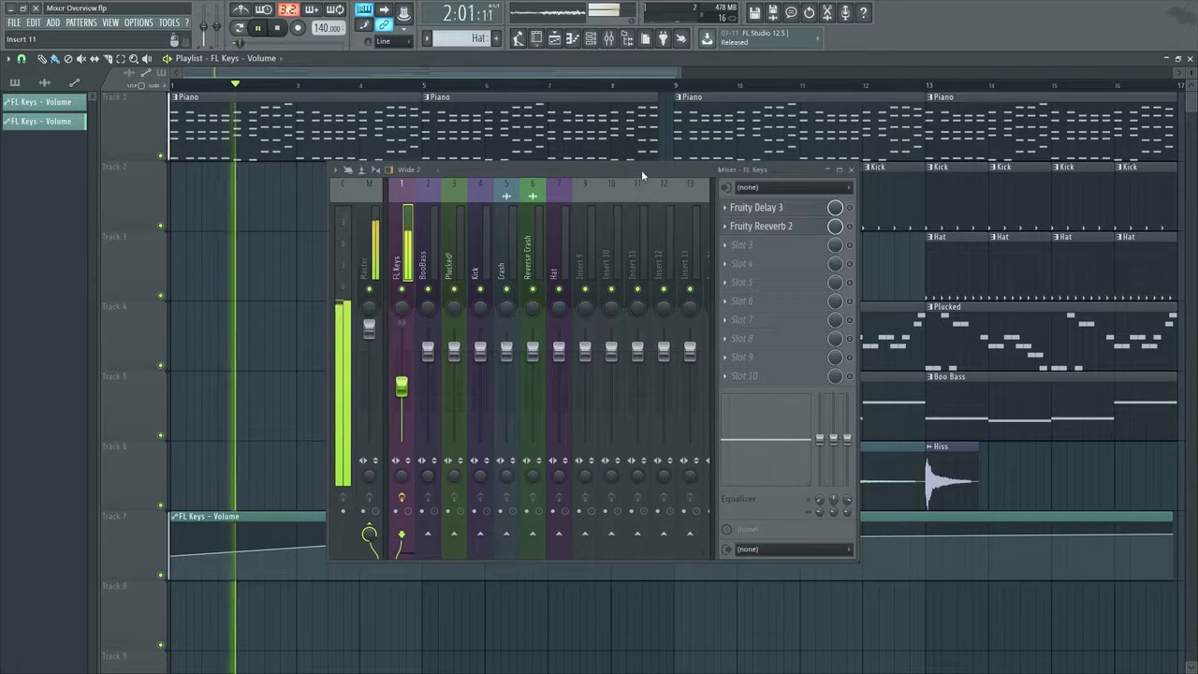
pyautogui.moveTo(641, 169); pyautogui.dragTo(573, 267)
pyautogui.click(773, 272)
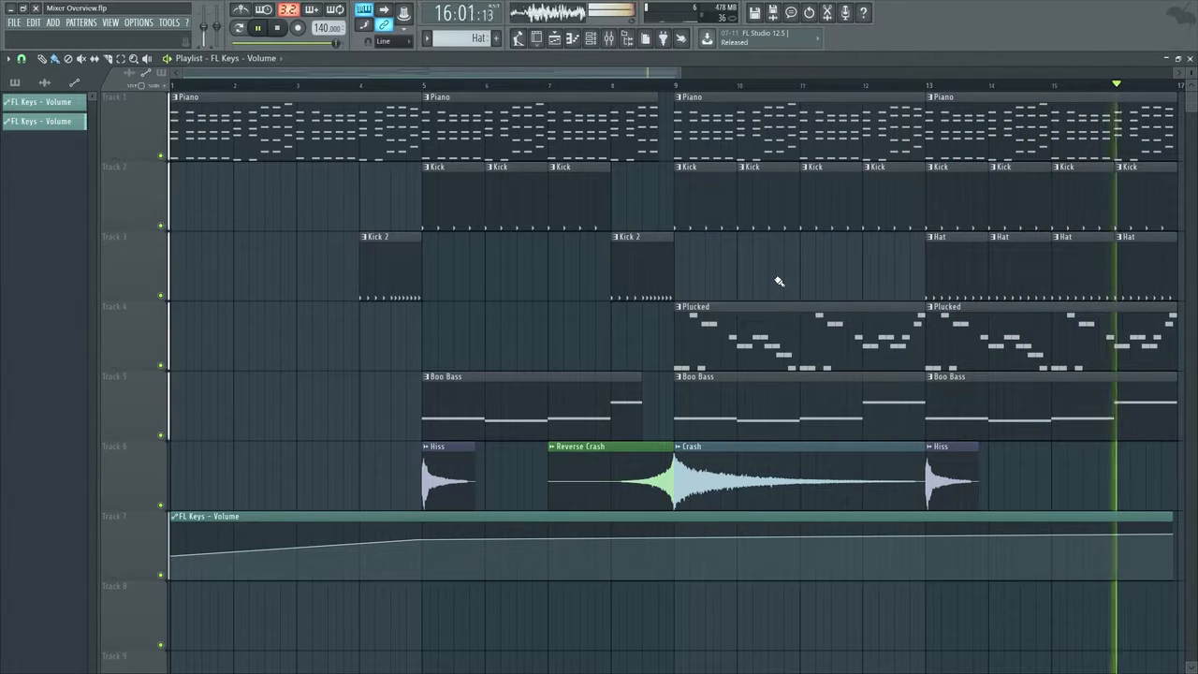
pyautogui.press('space')
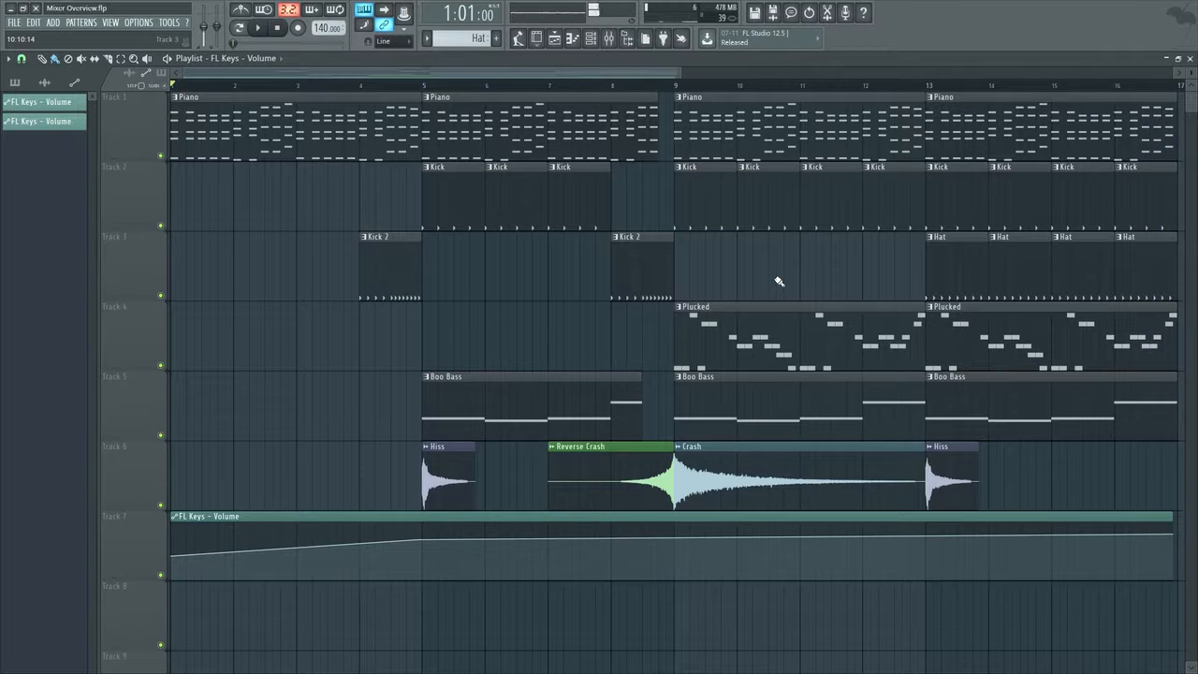
# Reopen the mixer over the playlist and move the song position to bar 9
pyautogui.click(608, 38)
pyautogui.moveTo(584, 273); pyautogui.dragTo(696, 119)
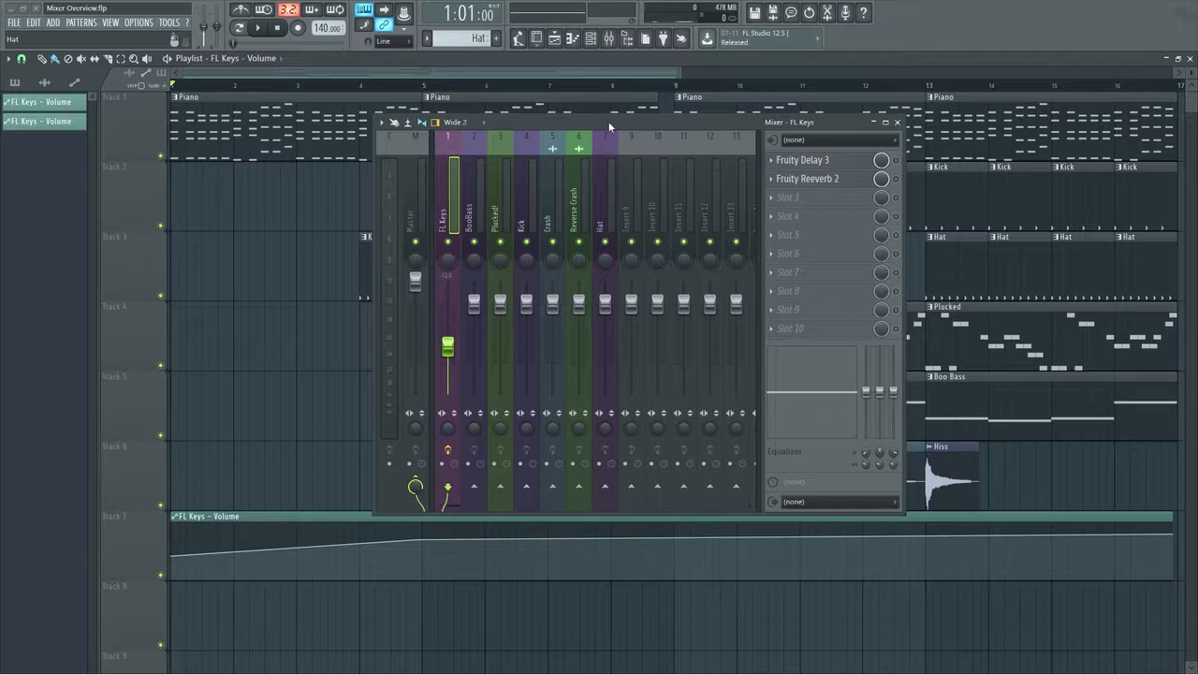
pyautogui.moveTo(608, 126); pyautogui.dragTo(366, 206)
pyautogui.click(676, 87)
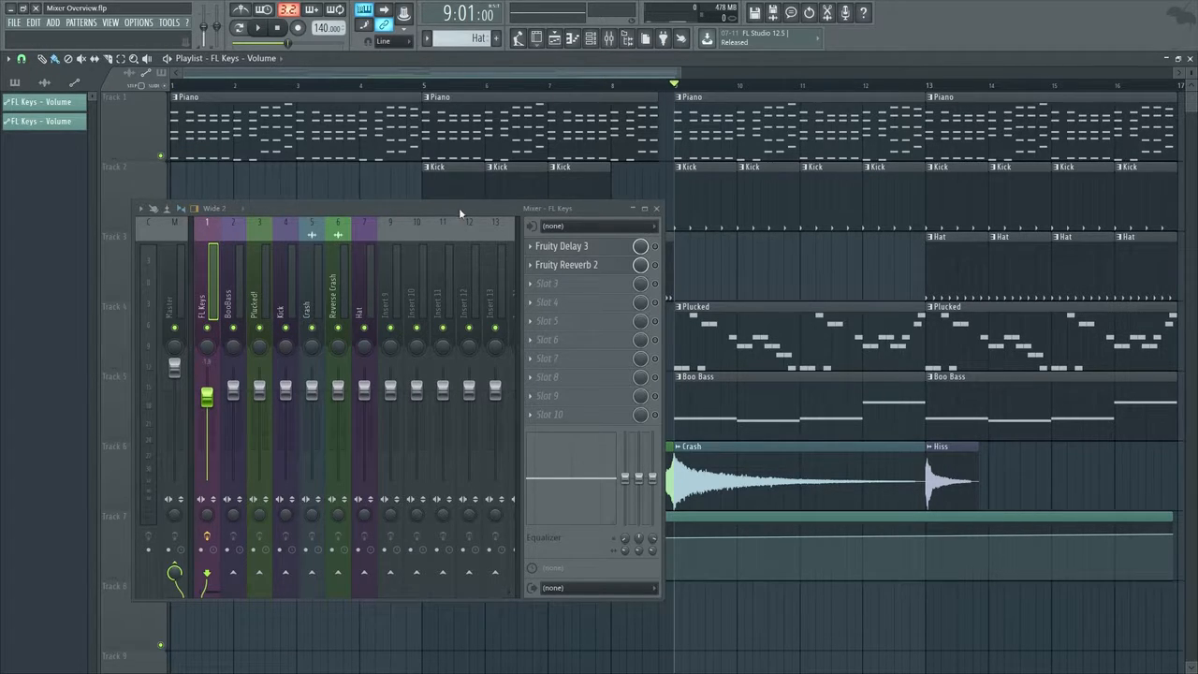
pyautogui.moveTo(459, 208); pyautogui.dragTo(517, 177)
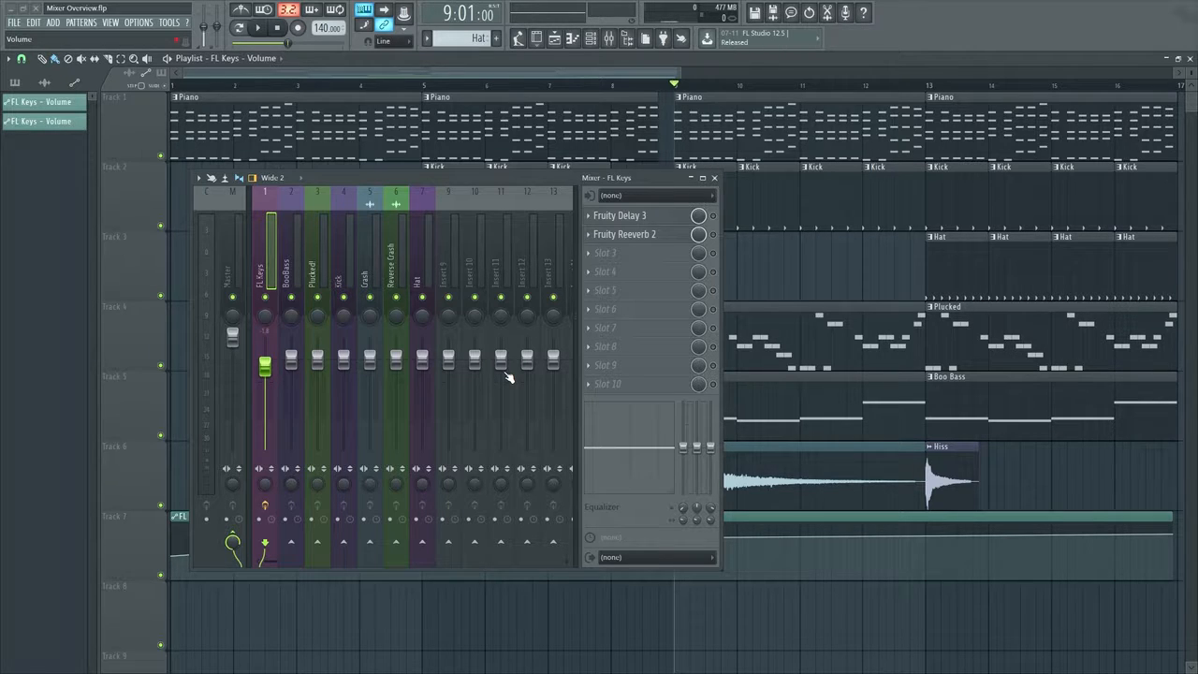
# Try lowering the Reverse Crash fader, reset it to its default volume and select the Plucked! track
pyautogui.moveTo(396, 359); pyautogui.dragTo(396, 409)
pyautogui.rightClick(395, 407)
pyautogui.click(415, 414)
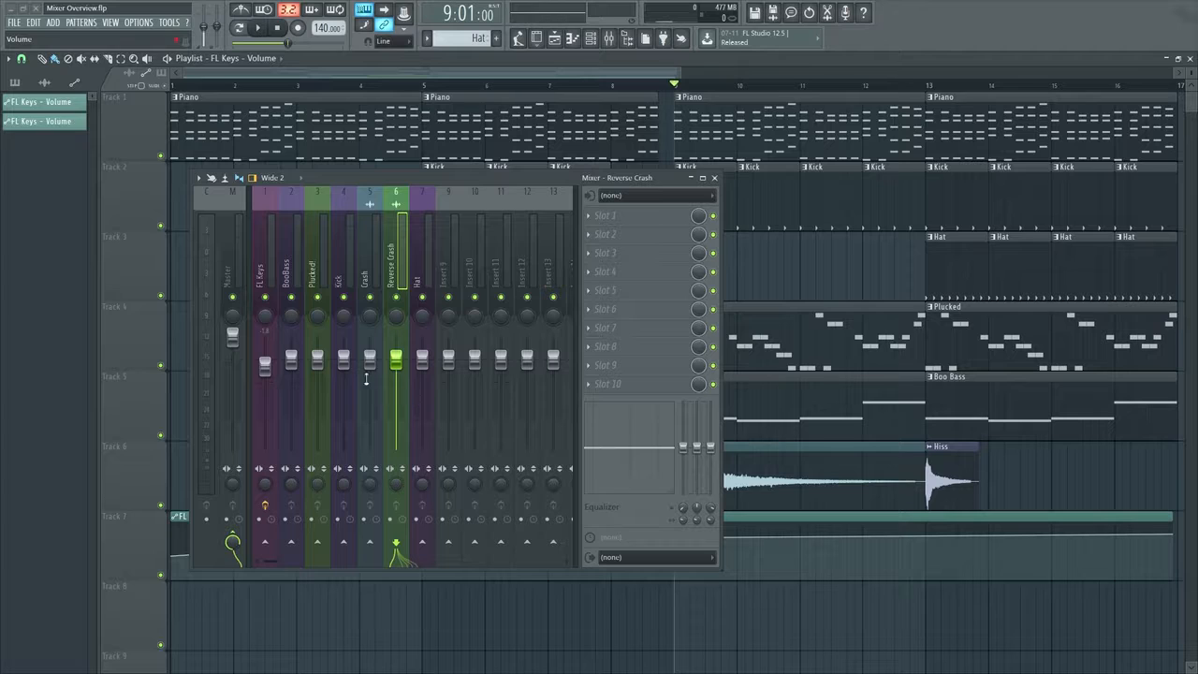
pyautogui.moveTo(321, 363)
pyautogui.mouseDown()
pyautogui.moveTo(321, 348)
pyautogui.moveTo(321, 370)
pyautogui.moveTo(322, 356)
pyautogui.moveTo(332, 364)
pyautogui.mouseUp()
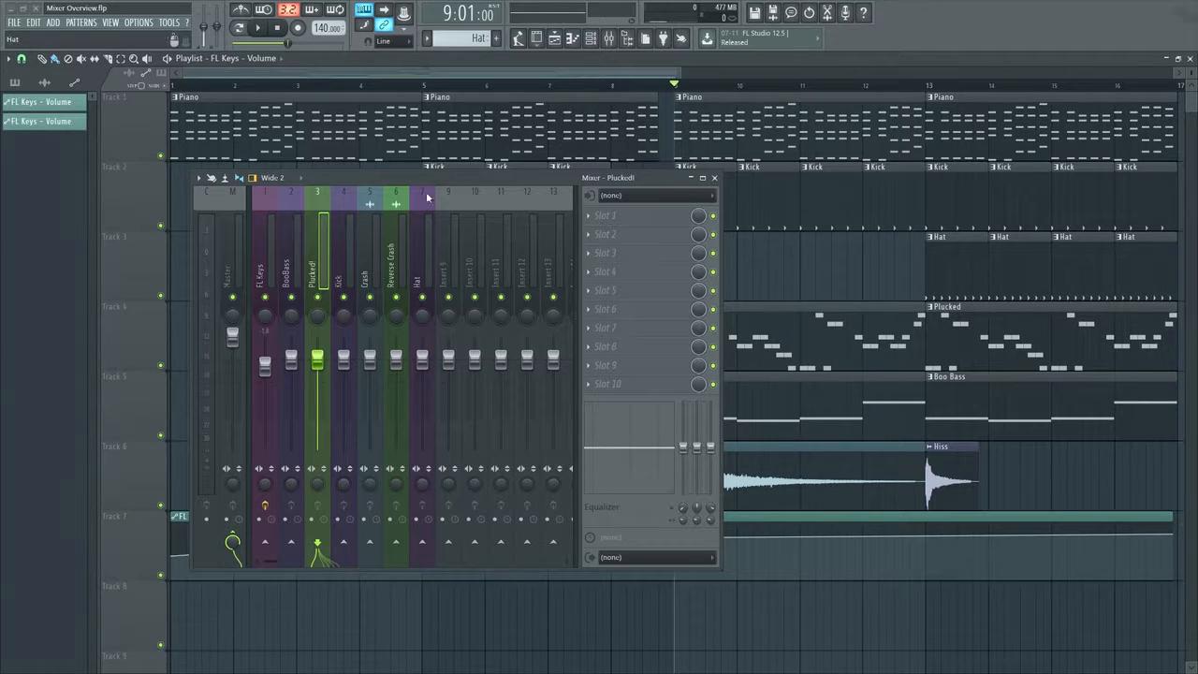
pyautogui.moveTo(425, 177); pyautogui.dragTo(565, 164)
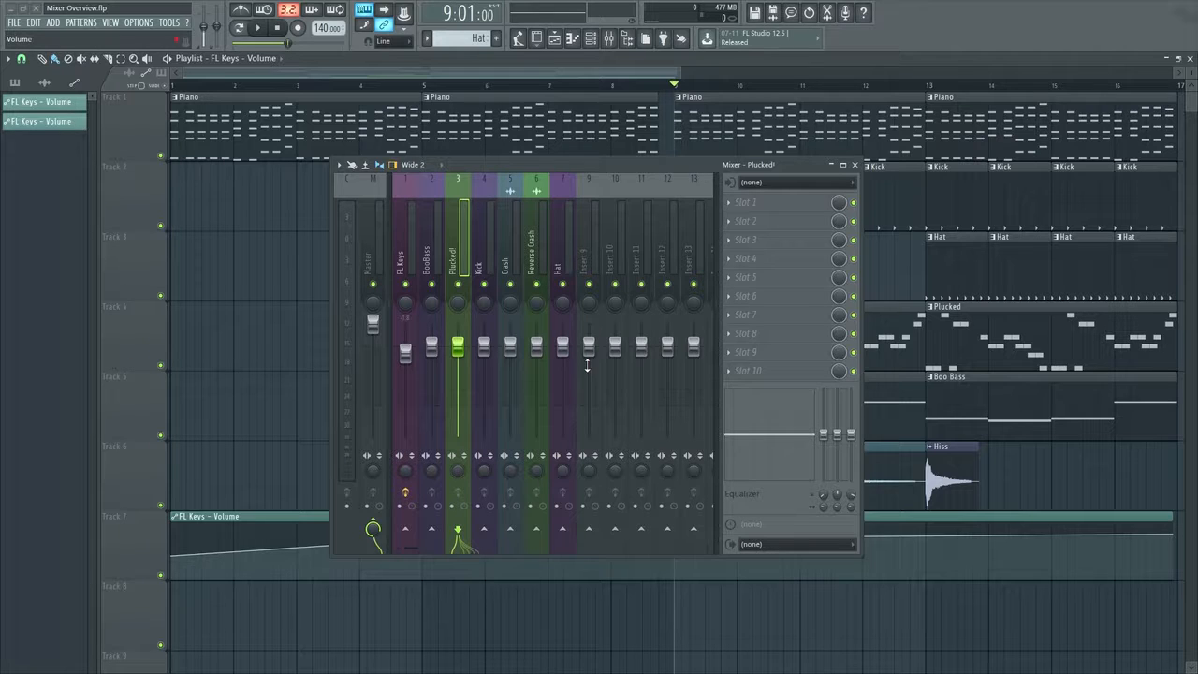
# Try raising the Plucked!, Kick and Crash faders and reset each one to its default volume
pyautogui.moveTo(510, 346); pyautogui.dragTo(458, 323)
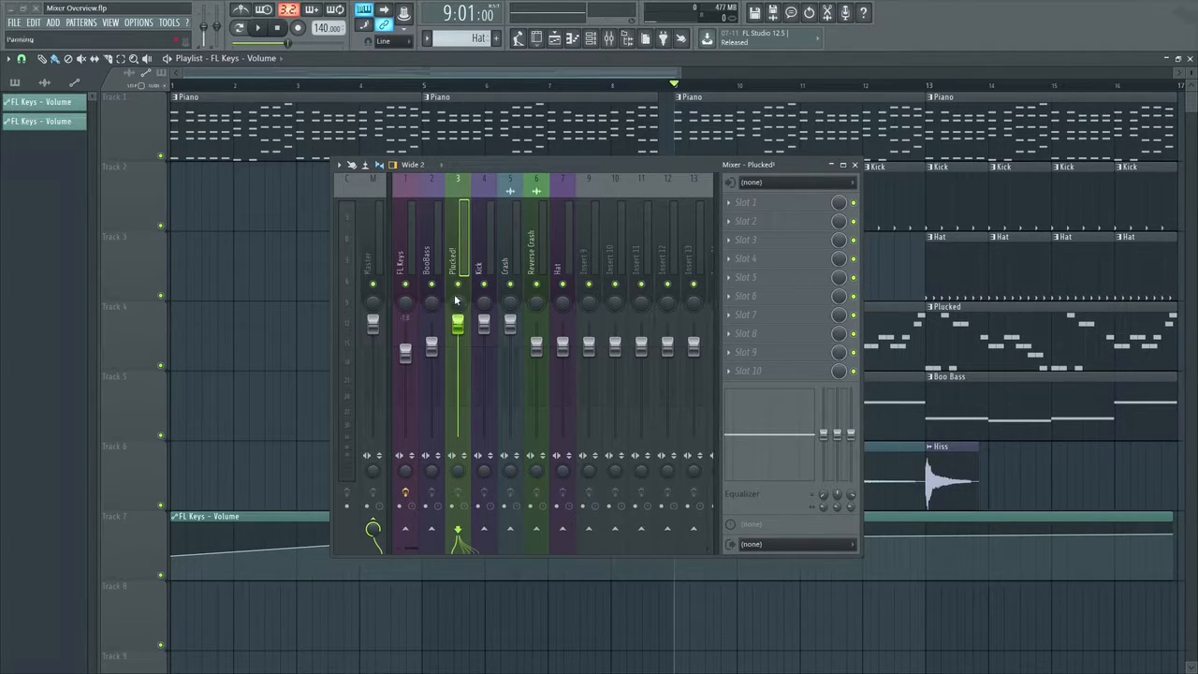
pyautogui.rightClick(457, 324)
pyautogui.click(465, 329)
pyautogui.rightClick(484, 324)
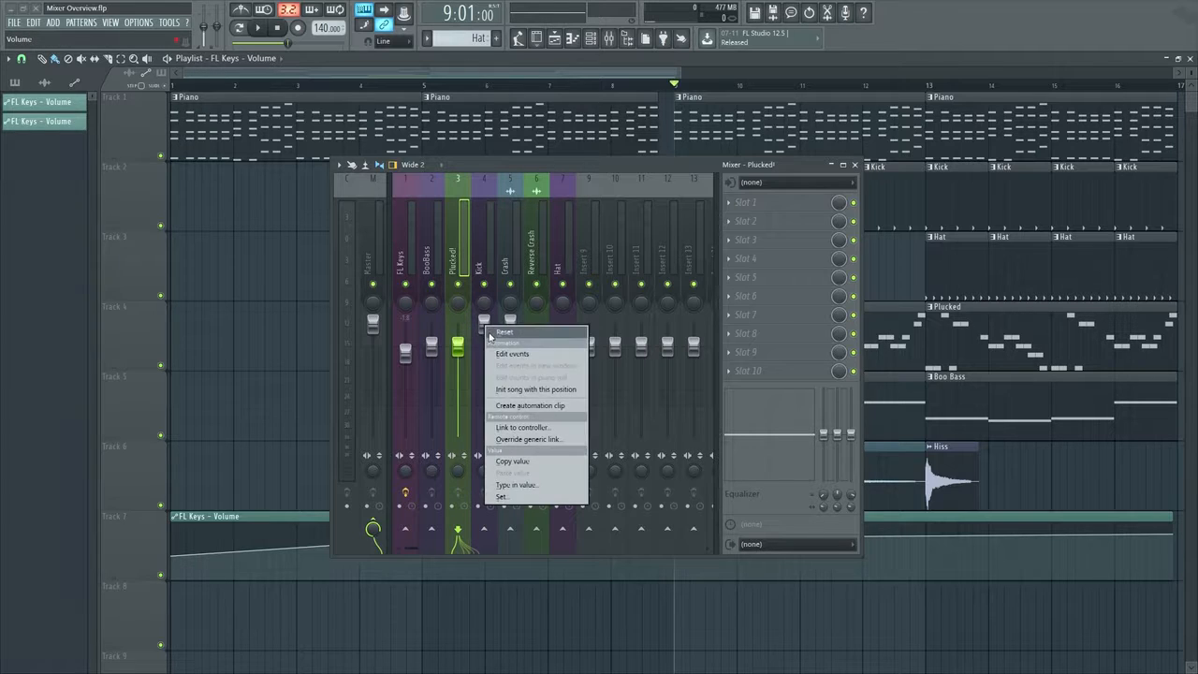
pyautogui.click(492, 329)
pyautogui.rightClick(510, 324)
pyautogui.click(518, 329)
pyautogui.moveTo(458, 348); pyautogui.dragTo(458, 323)
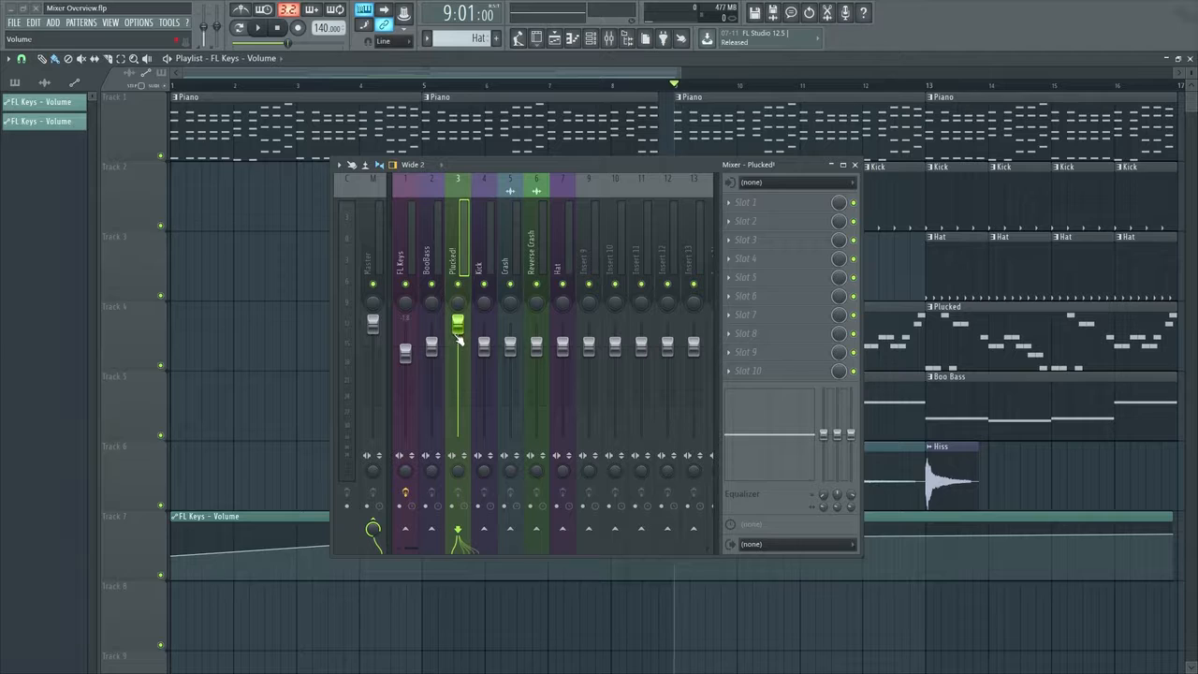
pyautogui.rightClick(458, 324)
pyautogui.click(465, 332)
# Lower the FL Keys fader, BooBass and Reverse Crash to about -5 dB, and Kick and Crash to about -4 dB
pyautogui.moveTo(406, 352); pyautogui.dragTo(488, 361)
pyautogui.moveTo(511, 346); pyautogui.dragTo(539, 372)
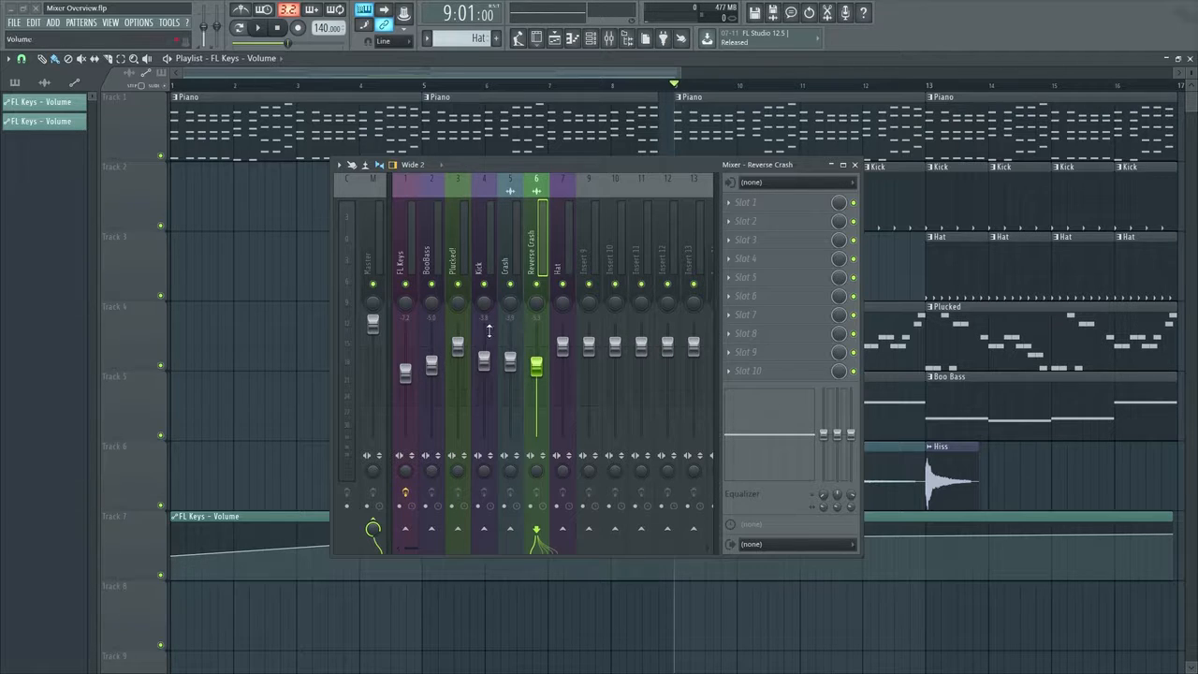
pyautogui.click(433, 366)
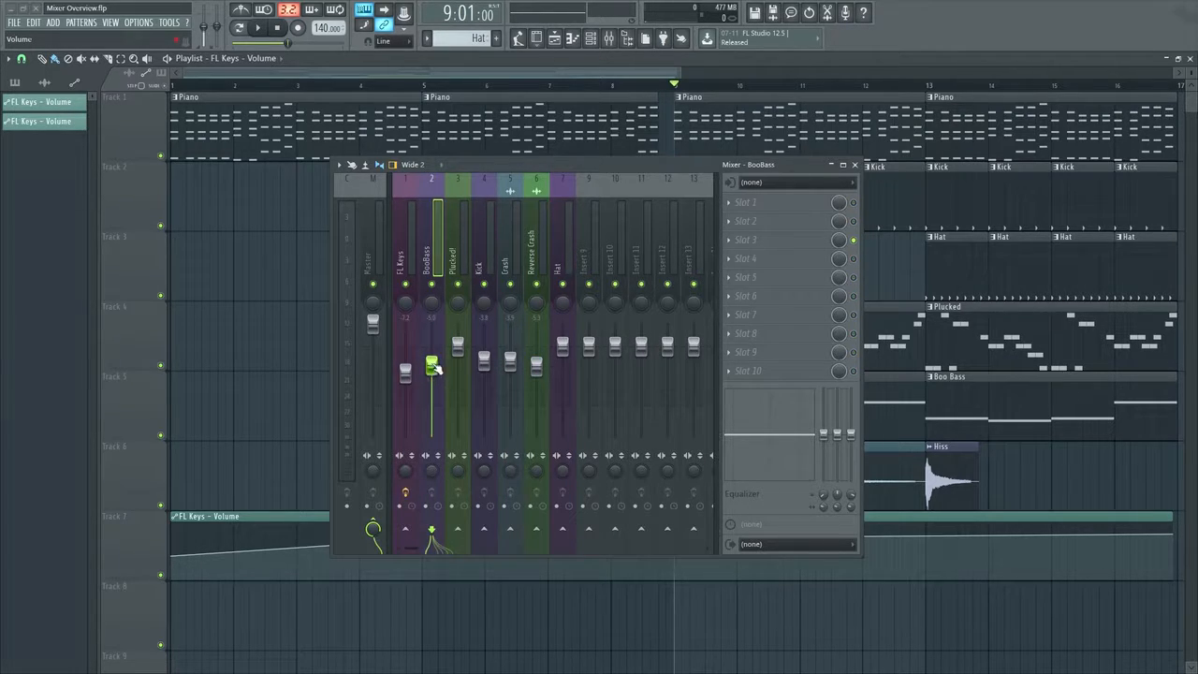
# Check the FL Keys fader at the song start, 4:03:00 and 9:01:00, and play briefly from bar 9
pyautogui.moveTo(485, 166); pyautogui.dragTo(675, 243)
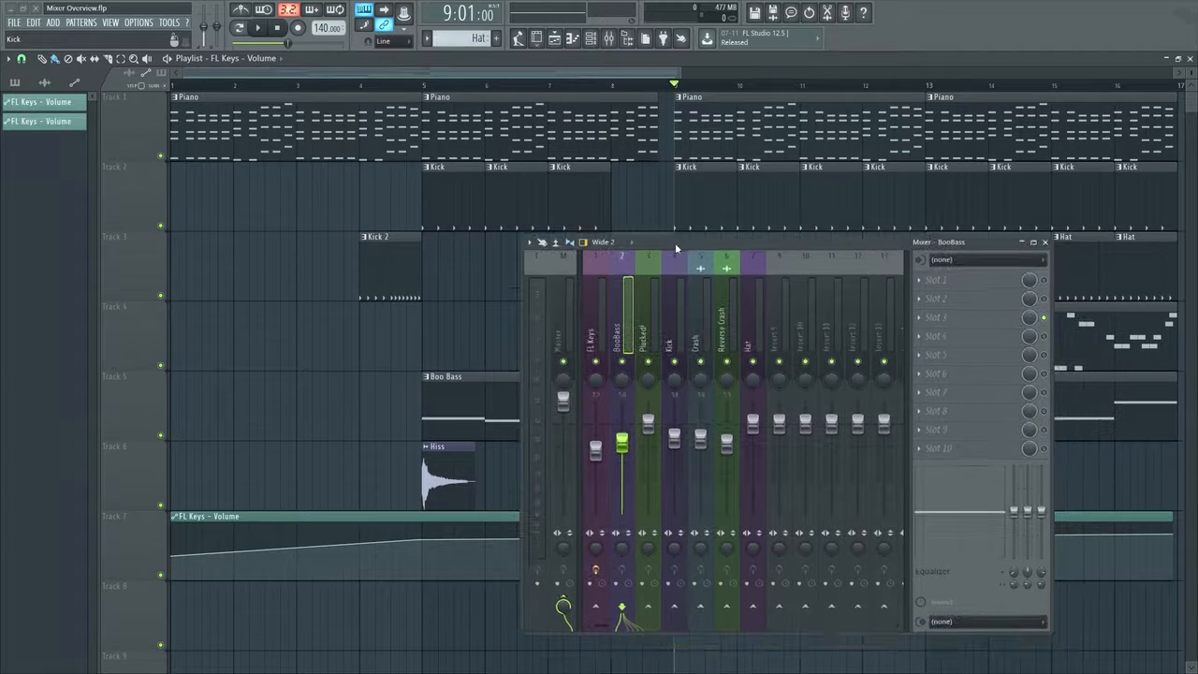
pyautogui.moveTo(186, 86); pyautogui.dragTo(166, 85)
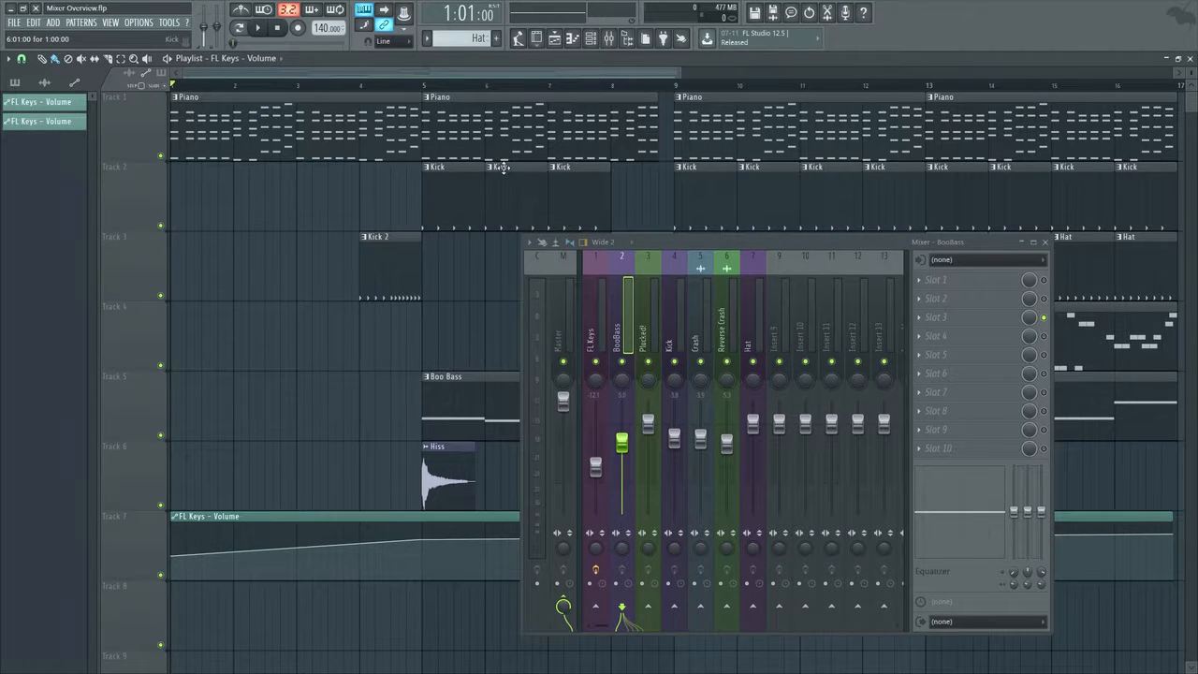
pyautogui.click(367, 85)
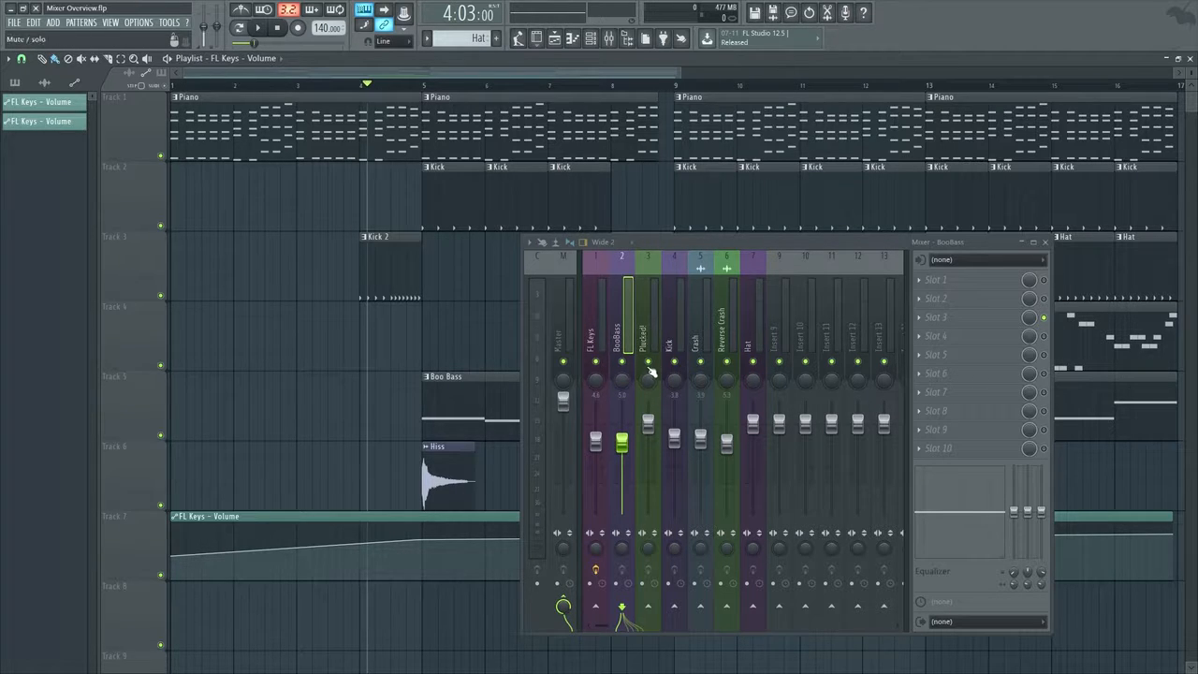
pyautogui.moveTo(710, 251); pyautogui.dragTo(394, 194)
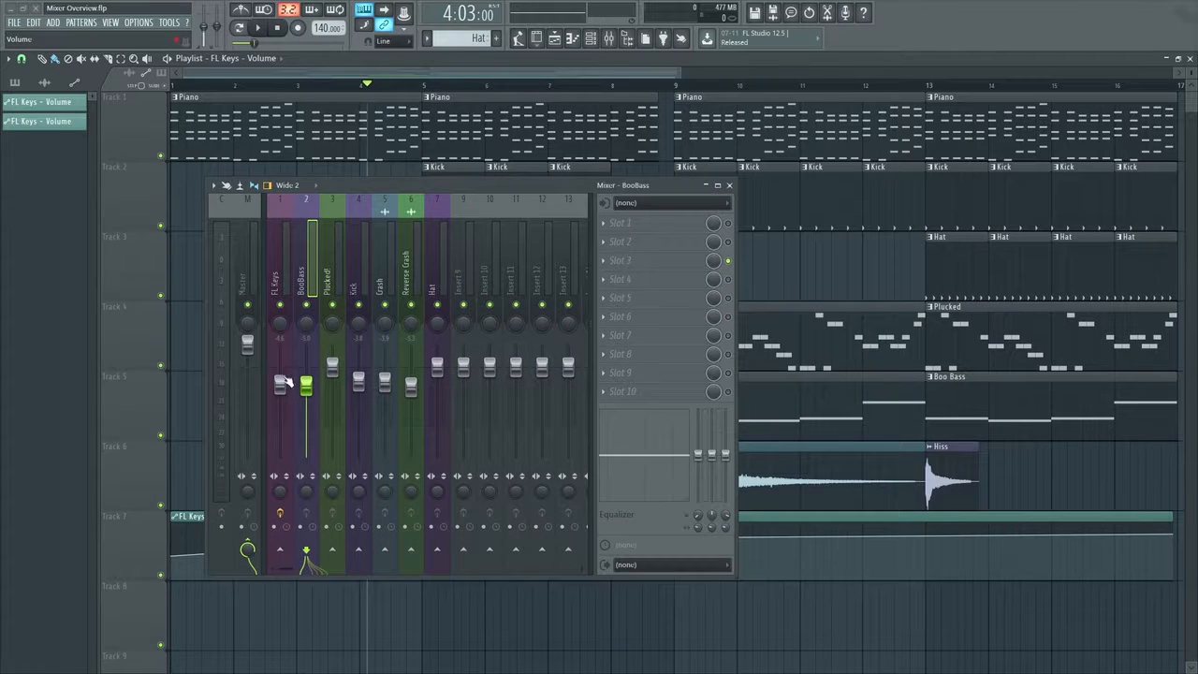
pyautogui.click(676, 89)
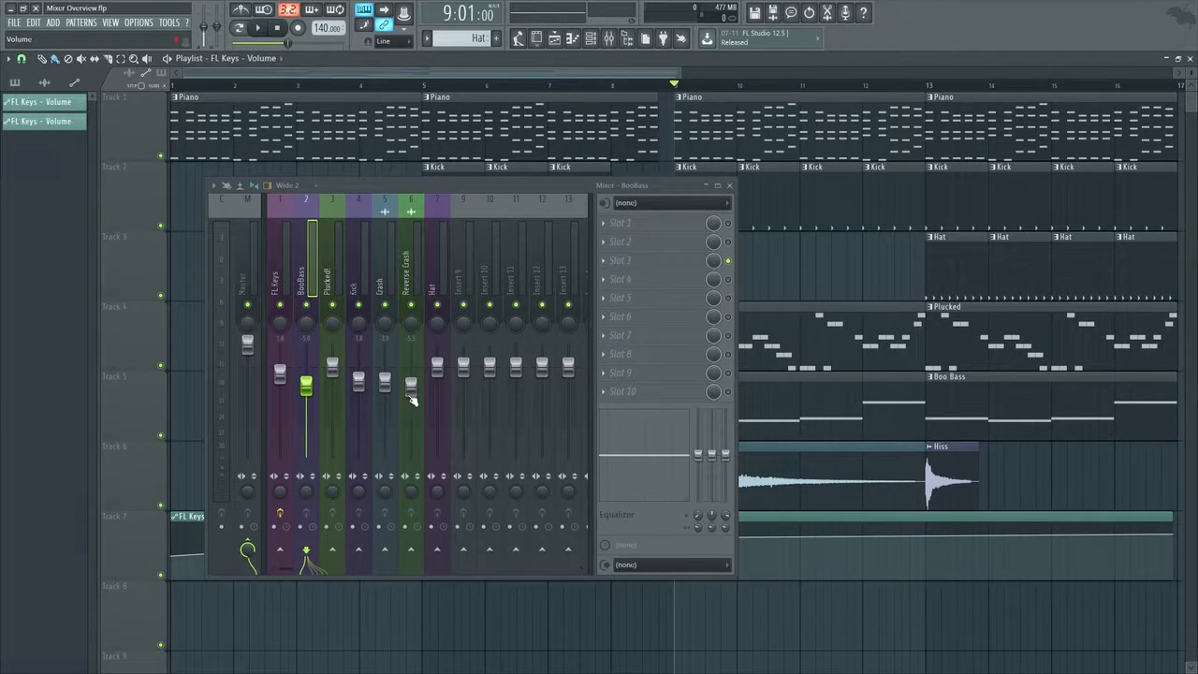
pyautogui.press('space')
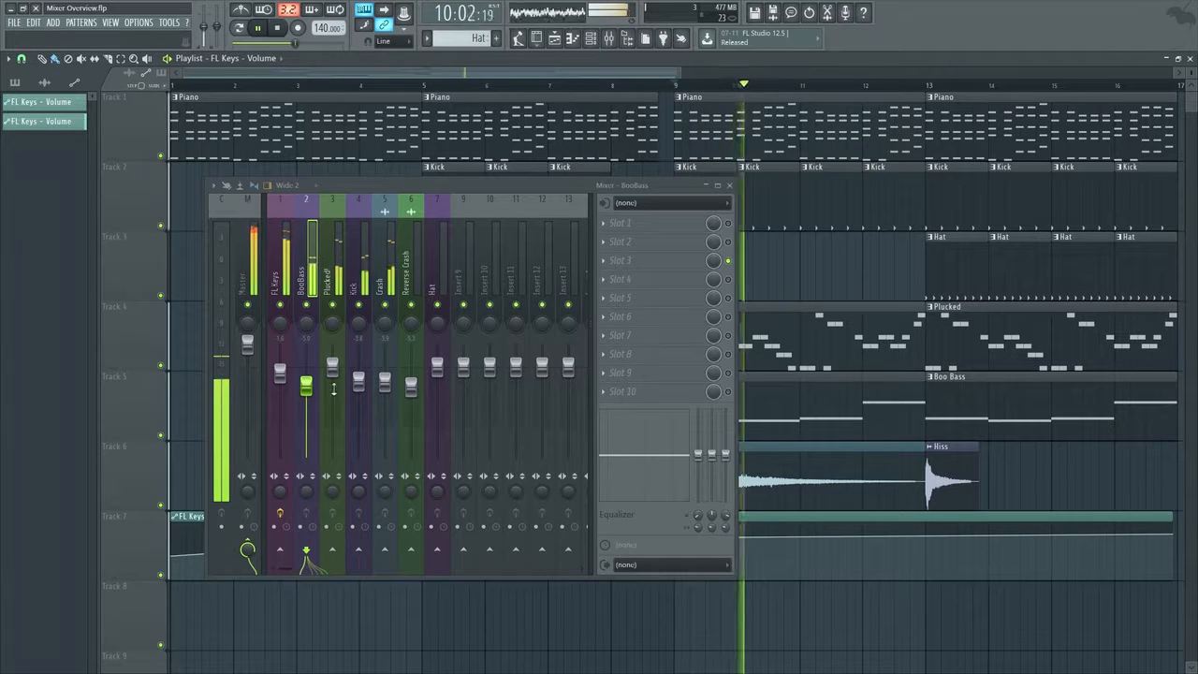
pyautogui.press('space')
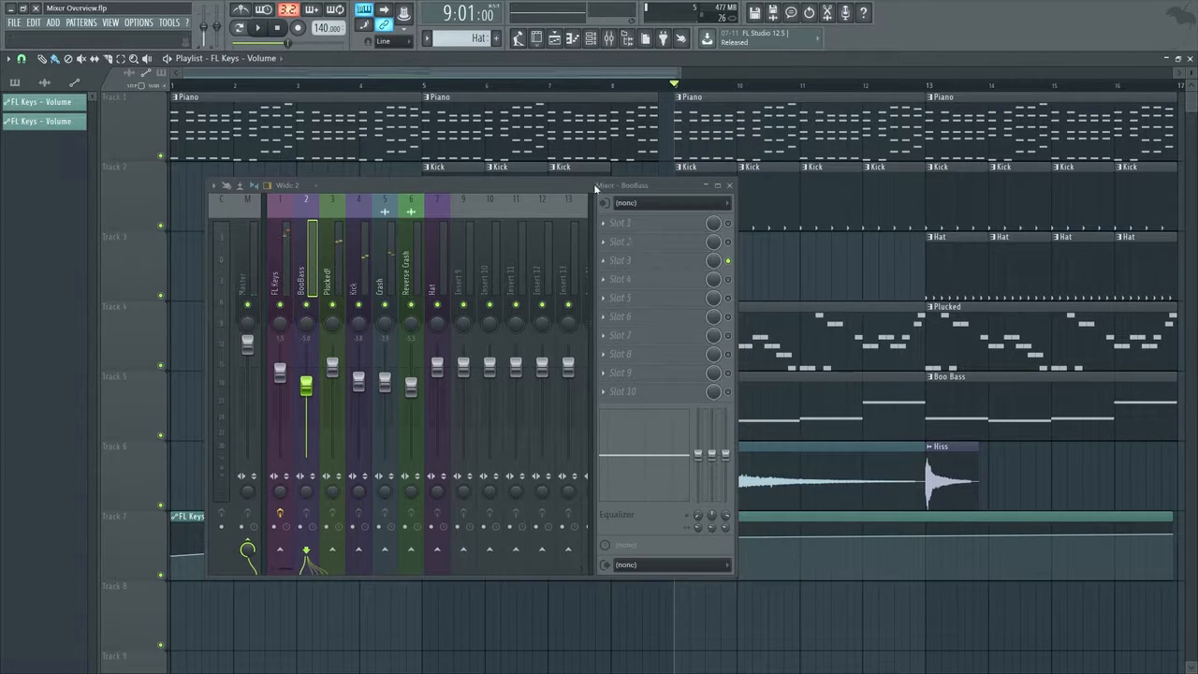
# Lower the last point and the bar 5 point of the FL Keys volume clip so the line runs level after bar 5
pyautogui.moveTo(595, 188); pyautogui.dragTo(549, 69)
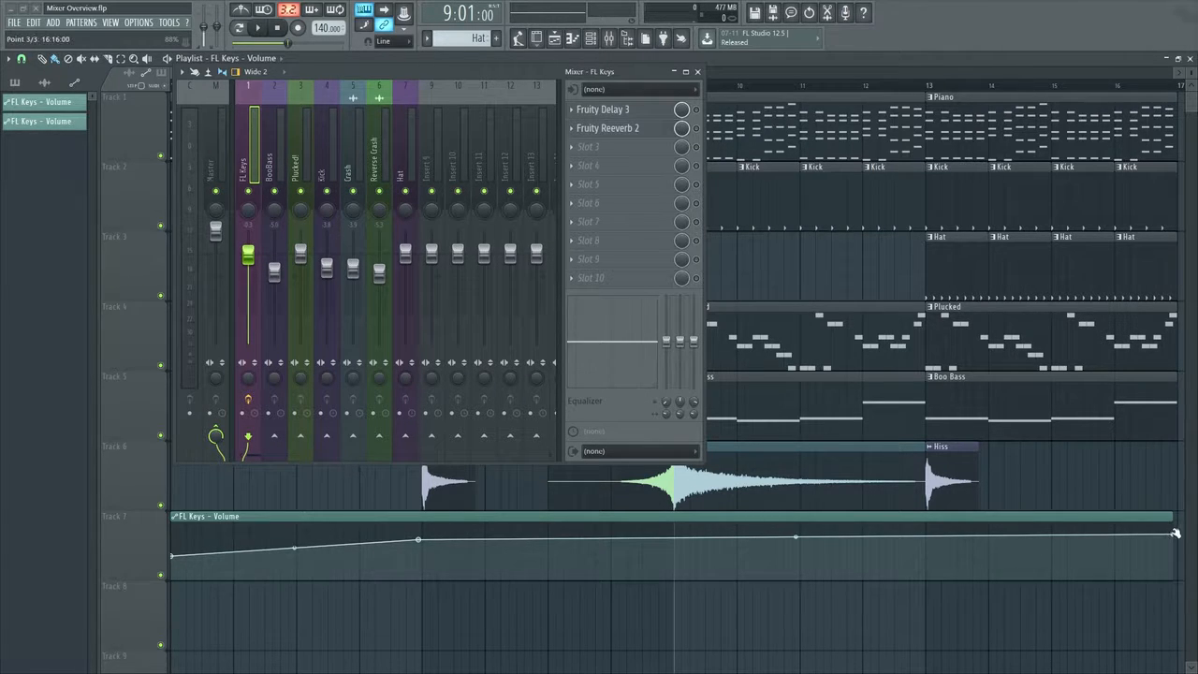
pyautogui.moveTo(1176, 533); pyautogui.dragTo(1180, 545)
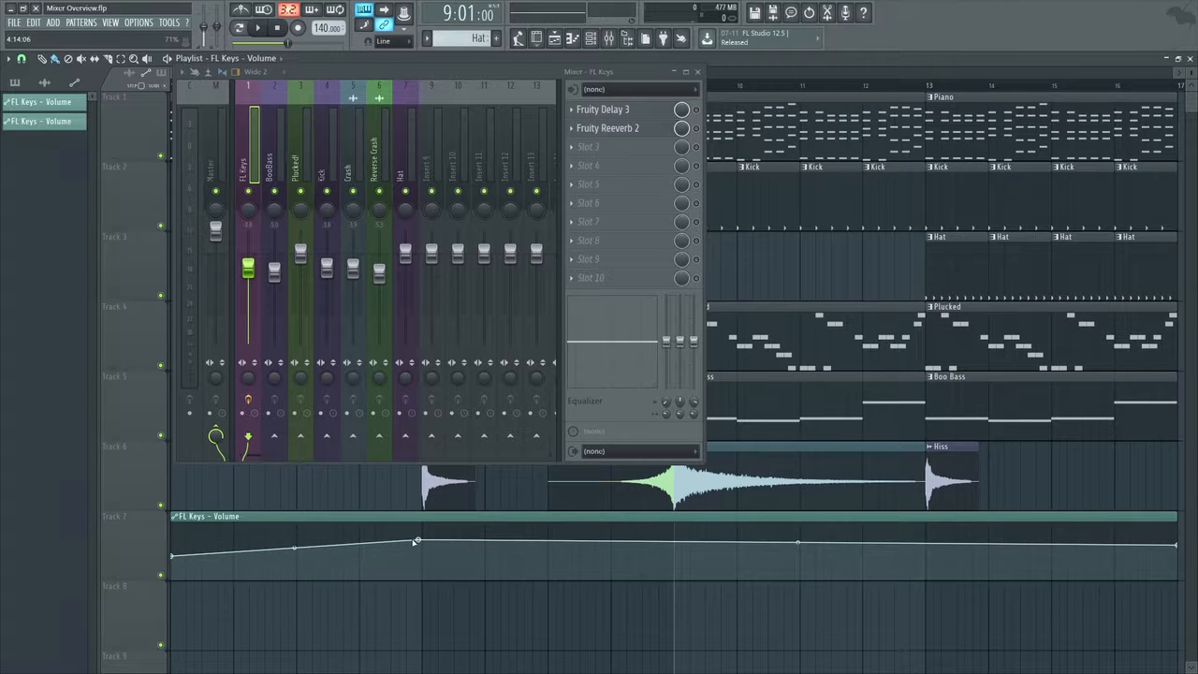
pyautogui.moveTo(416, 541); pyautogui.dragTo(421, 546)
# During playback from bar 9, raise the Kick and Reverse Crash faders and lower Crash to about -4.7 dB and Hat to about -7 dB
pyautogui.press('space')
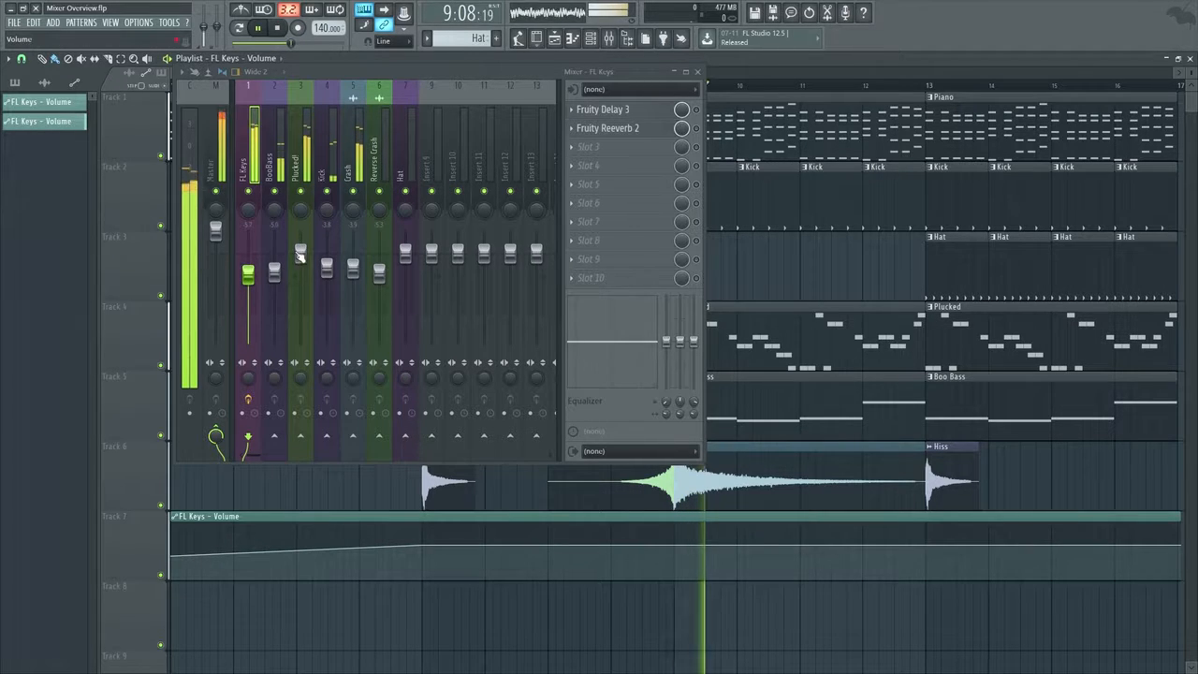
pyautogui.moveTo(328, 270); pyautogui.dragTo(328, 259)
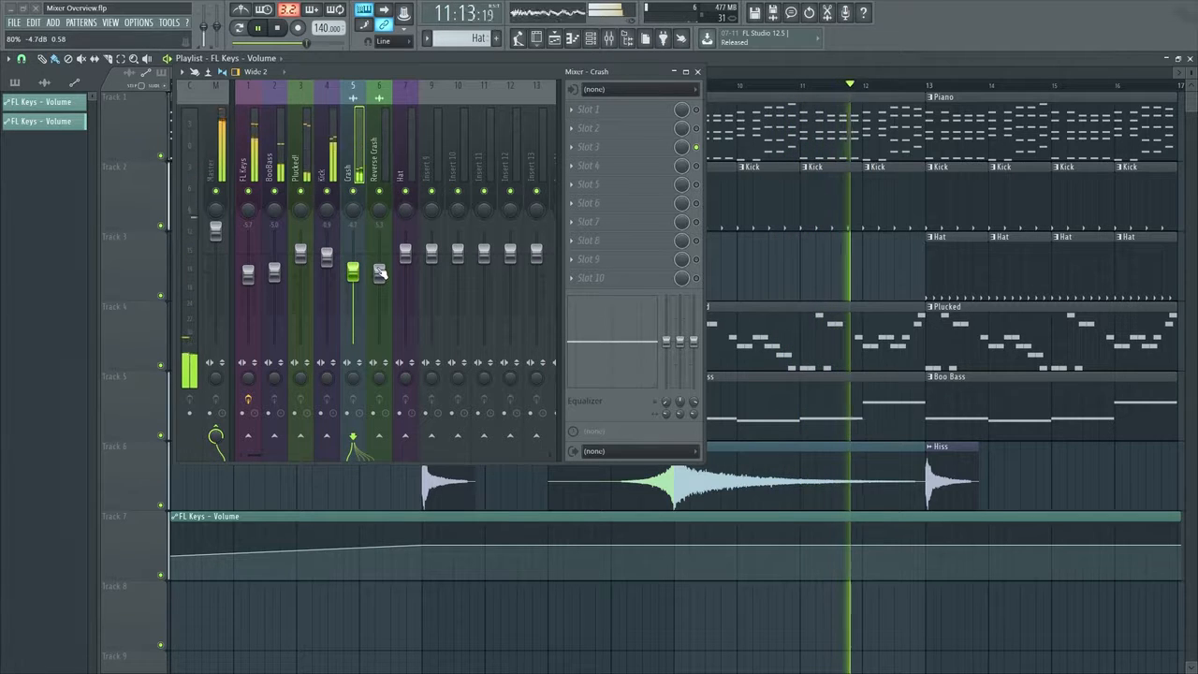
pyautogui.moveTo(379, 271); pyautogui.dragTo(405, 282)
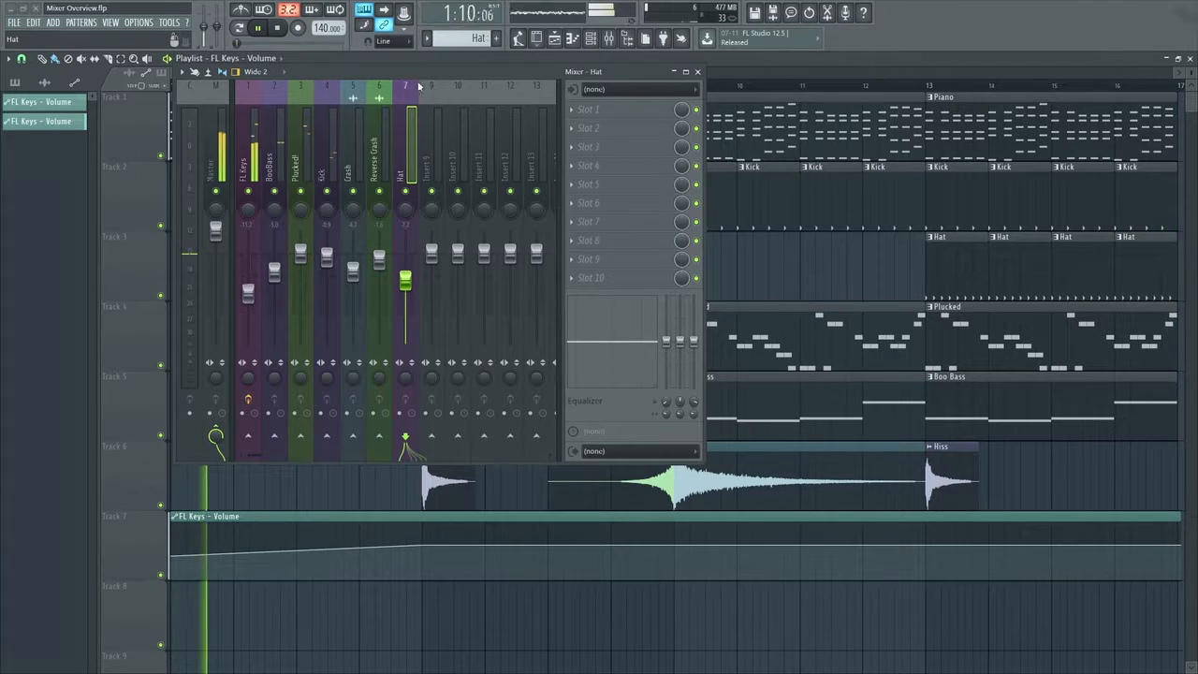
pyautogui.moveTo(418, 72); pyautogui.dragTo(559, 162)
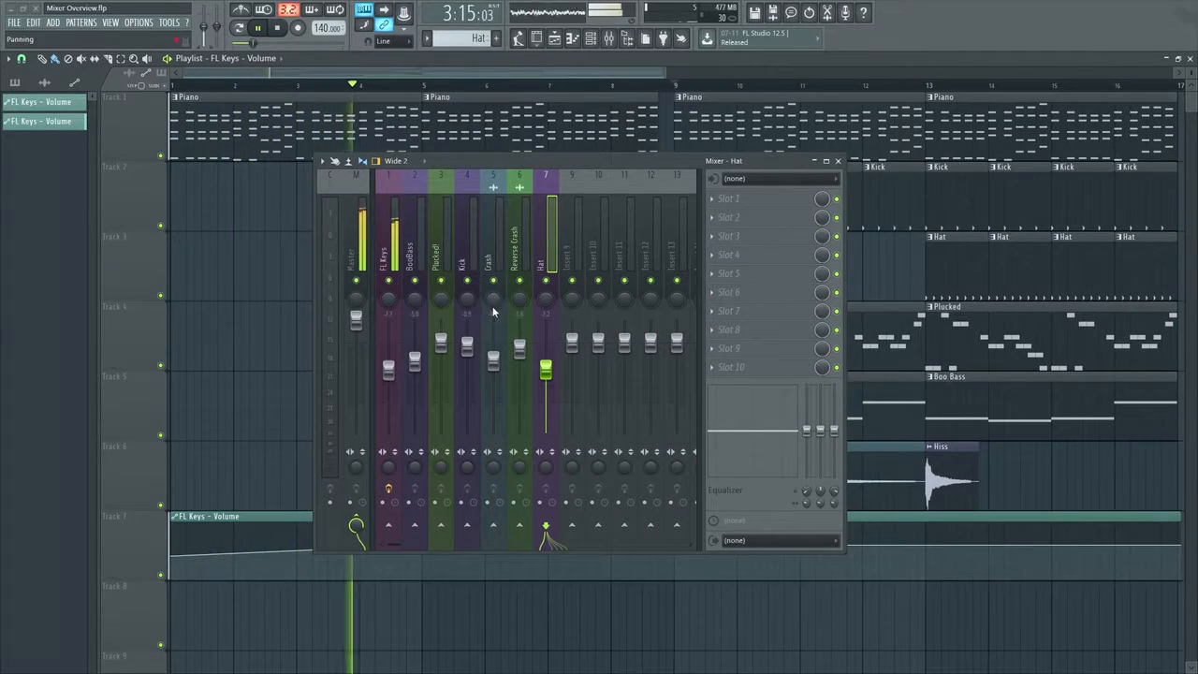
# During playback, return the BooBass fader to its default level and lower Plucked! to about -3 dB and FL Keys to about -6.3 dB
pyautogui.click(467, 345)
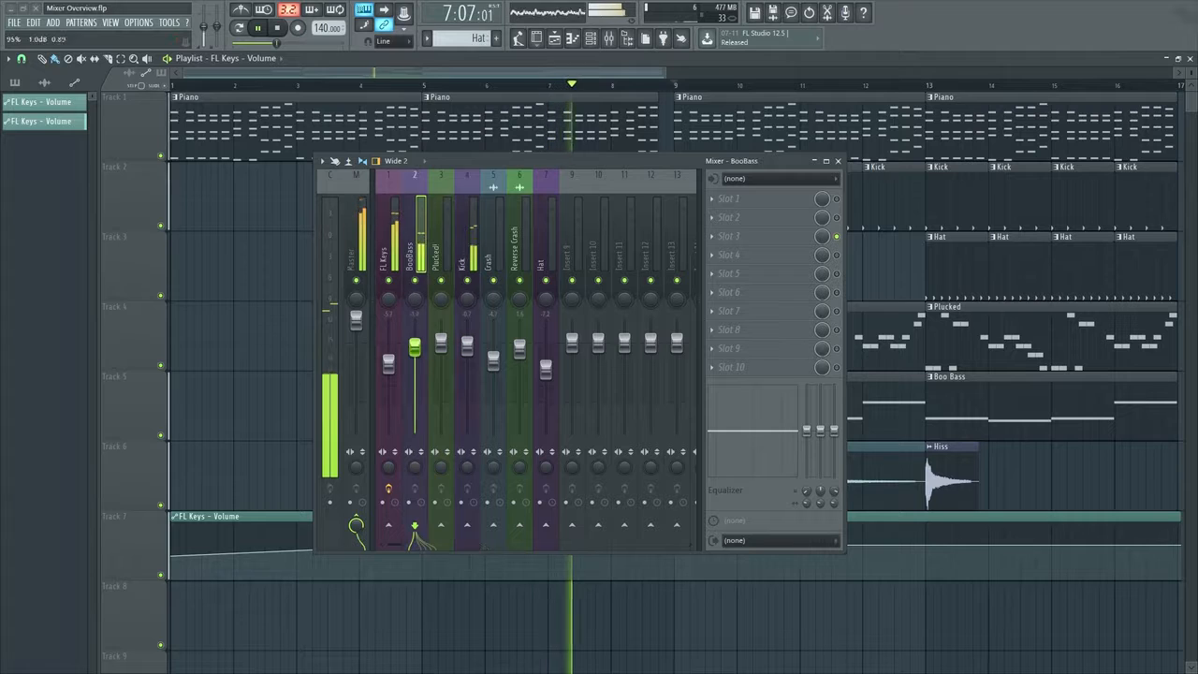
pyautogui.moveTo(414, 362); pyautogui.dragTo(414, 339)
pyautogui.rightClick(422, 346)
pyautogui.click(426, 352)
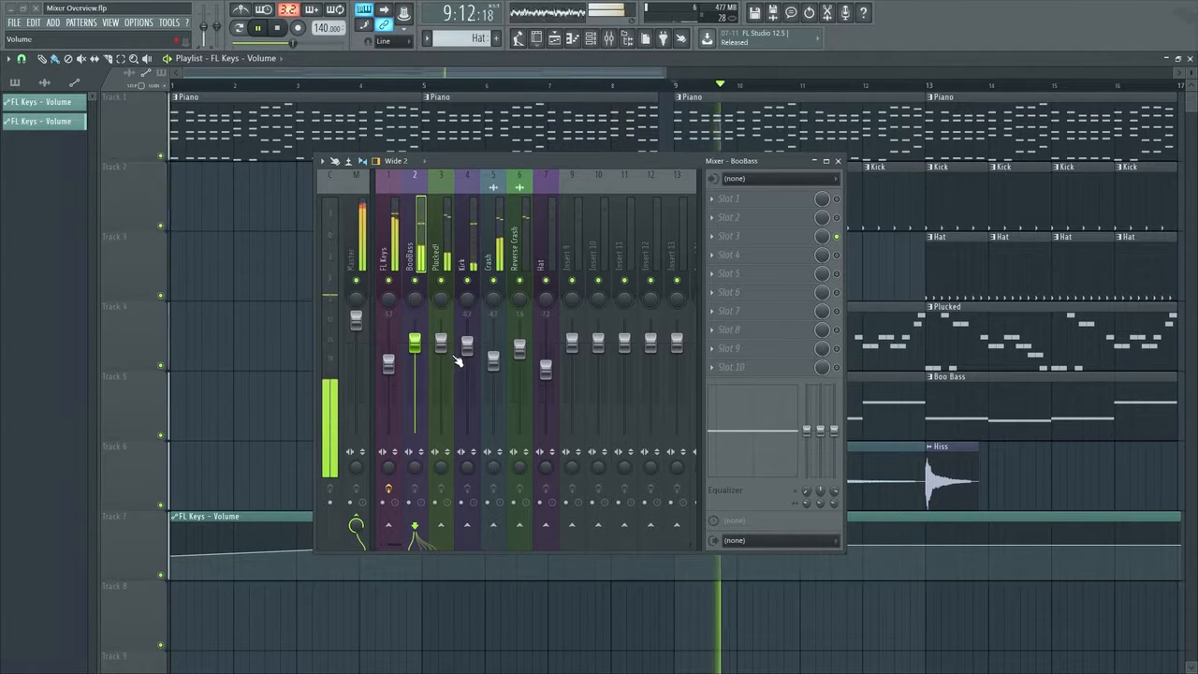
pyautogui.moveTo(441, 342); pyautogui.dragTo(388, 366)
pyautogui.click(441, 353)
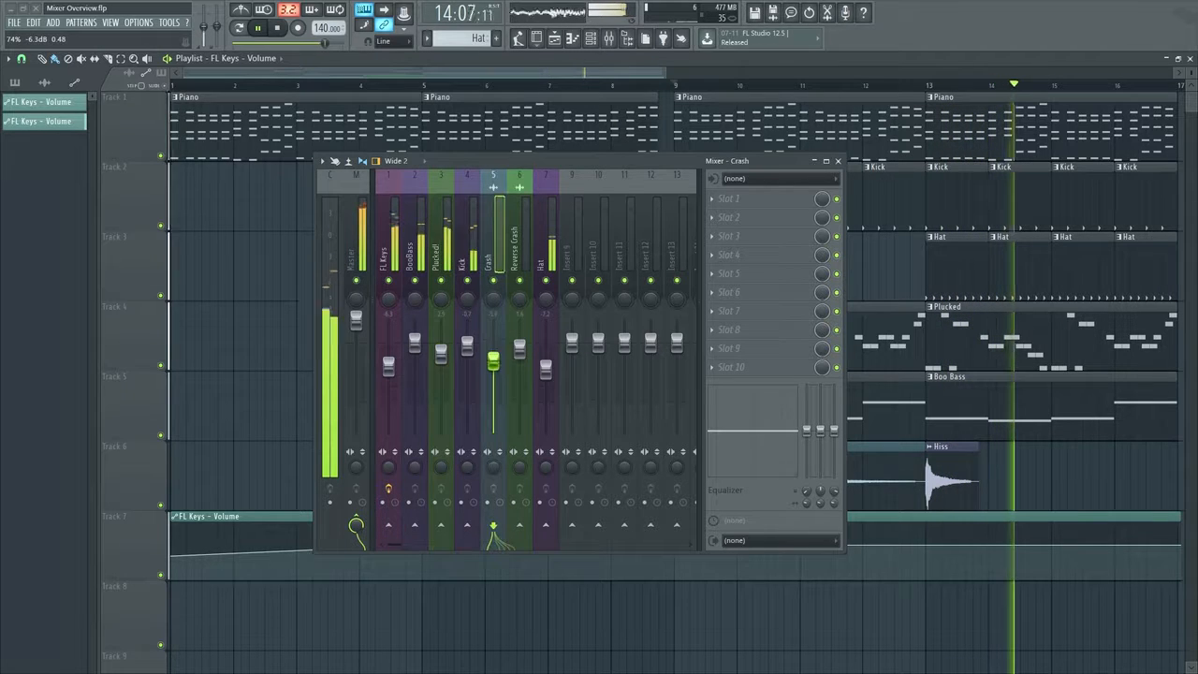
# Lower the Crash fader to about -6.4 dB and Hat to about -7.4 dB, ending playback and shifting the mixer window slightly
pyautogui.moveTo(492, 353); pyautogui.dragTo(493, 365)
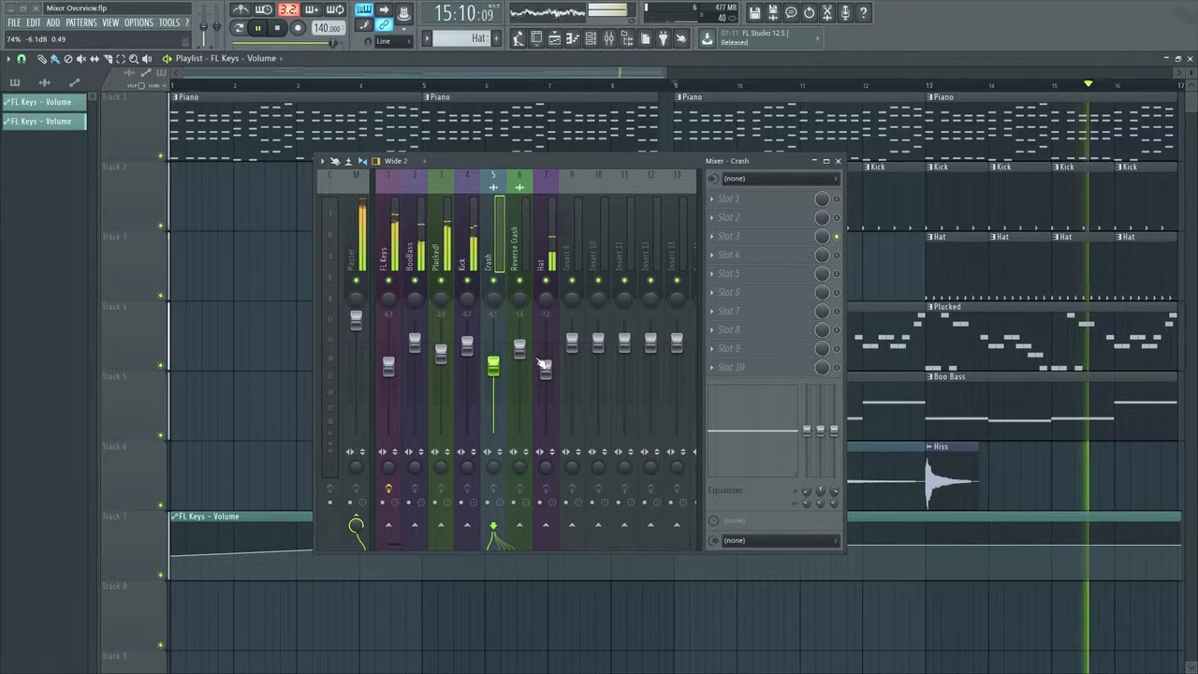
pyautogui.click(548, 370)
pyautogui.moveTo(493, 365); pyautogui.dragTo(494, 368)
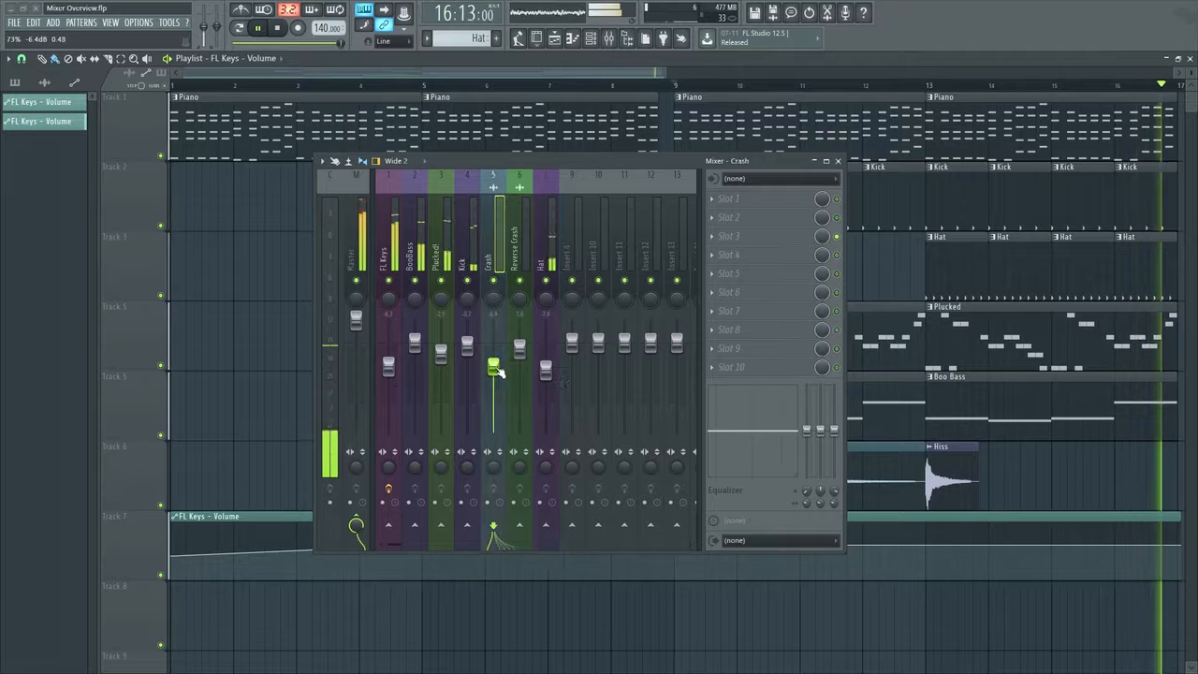
pyautogui.press('space')
pyautogui.moveTo(635, 171)
pyautogui.mouseDown()
pyautogui.moveTo(652, 191)
pyautogui.moveTo(715, 184)
pyautogui.moveTo(645, 156)
pyautogui.mouseUp()
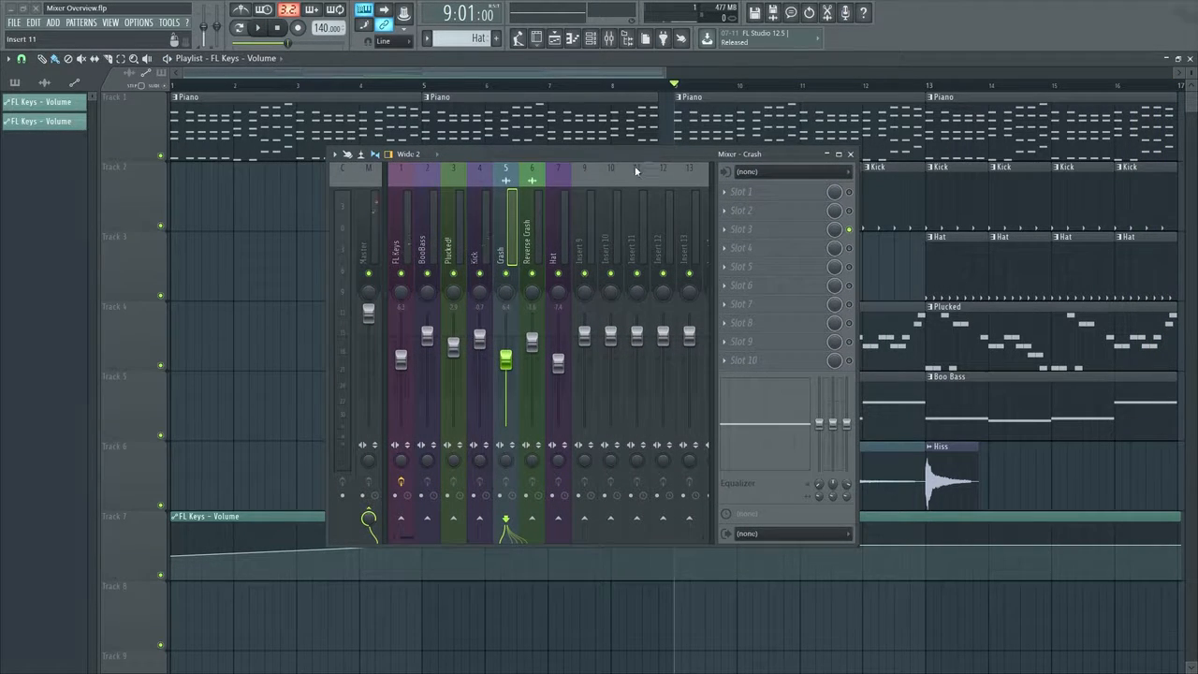